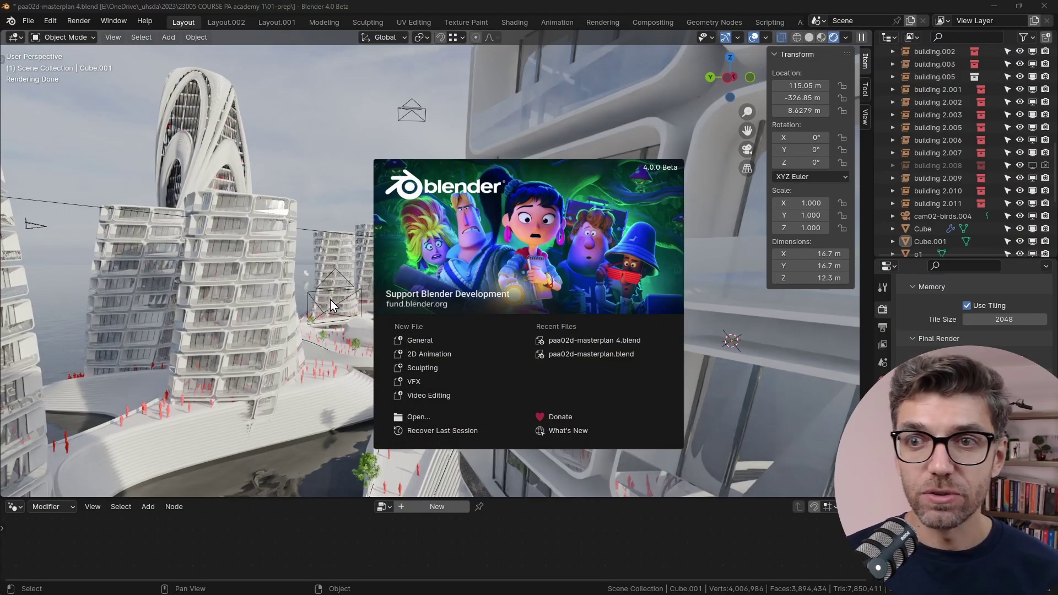
Dismiss the Blender 4.0 Beta splash screen and scroll through the 4.0 release notes.
left_click(333, 305)
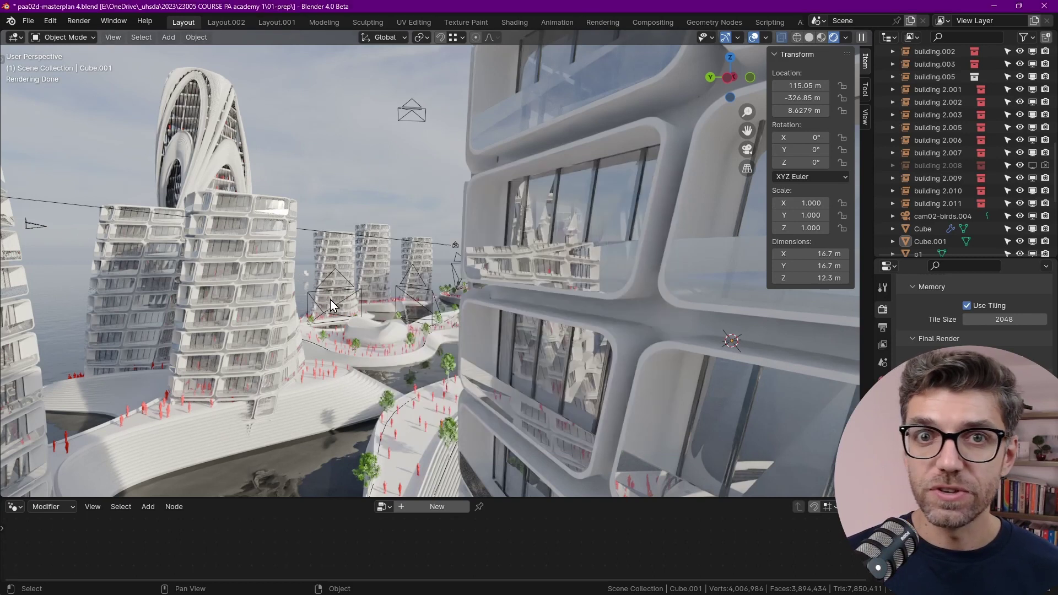
key("alt+Tab")
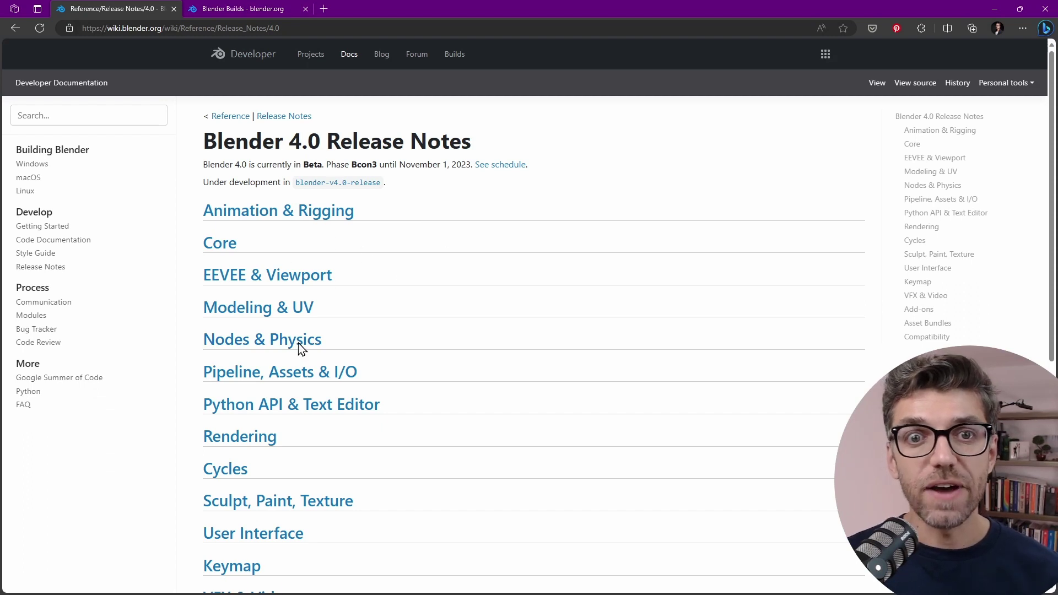
scroll(348, 388, "down", 3)
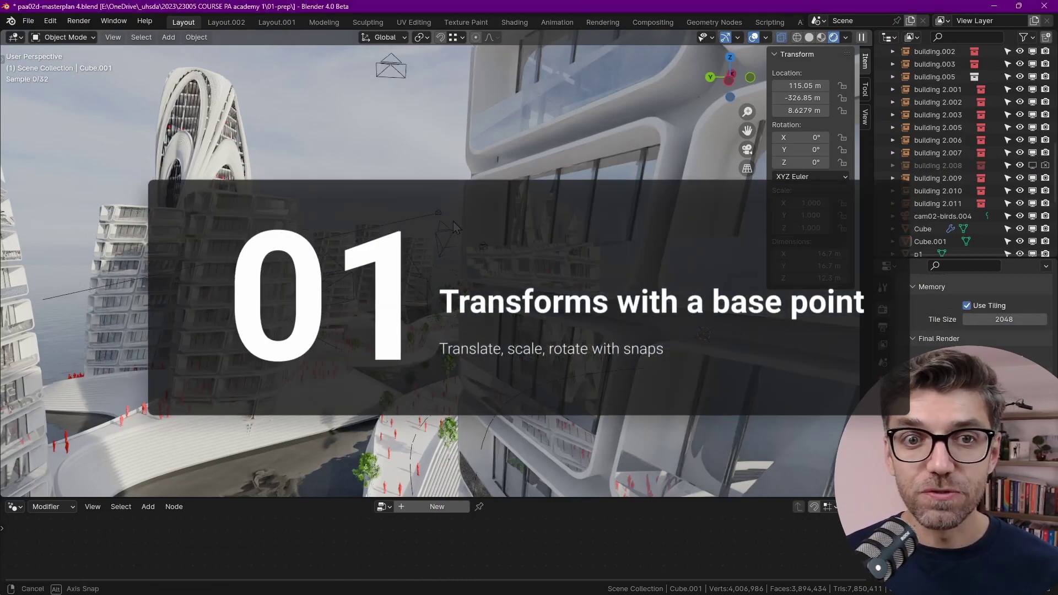
Orbit and zoom from a wide city overview to frame the white cube on the plaza.
mouse_move(453, 221)
middle_mouse_down()
mouse_move(508, 254)
mouse_move(462, 381)
middle_mouse_up()
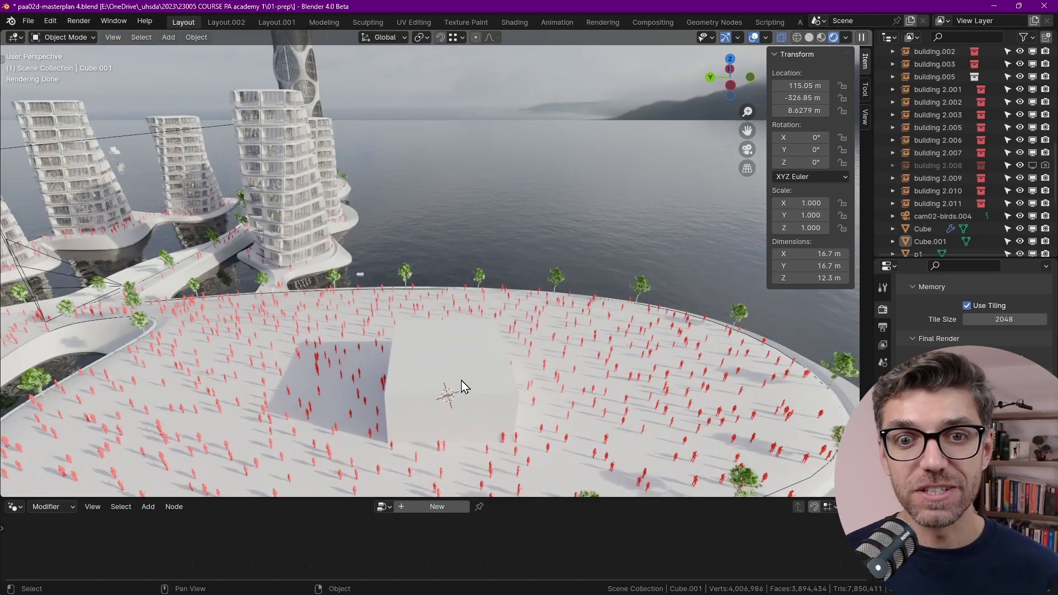
middle_click_drag(461, 381, 389, 346)
scroll(457, 347, "up", 3)
scroll(454, 336, "down", 2)
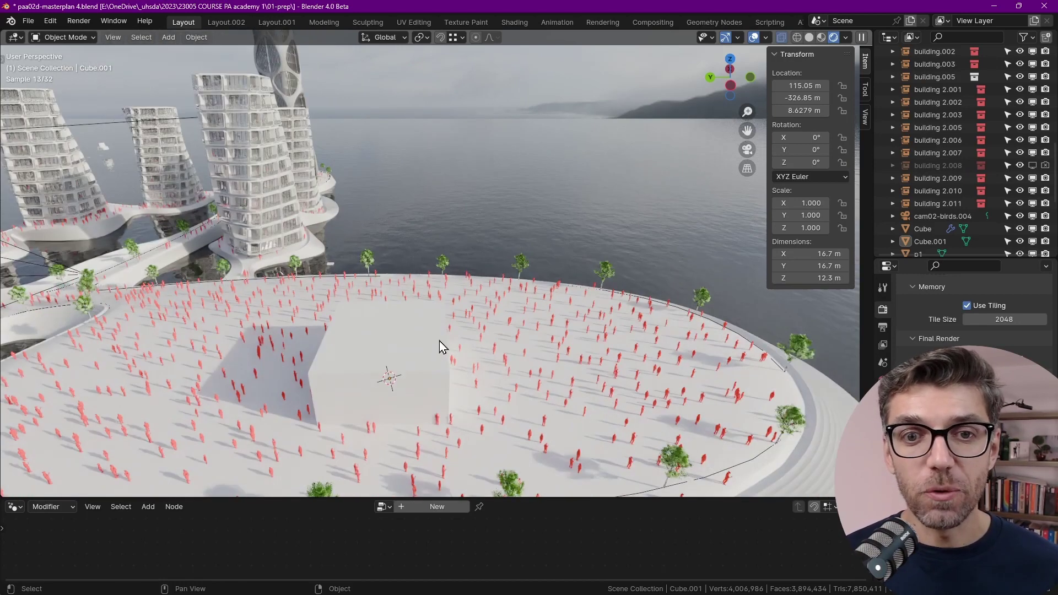
scroll(479, 402, "down", 5)
mouse_move(545, 364)
middle_mouse_down()
mouse_move(545, 393)
mouse_move(594, 323)
middle_mouse_up()
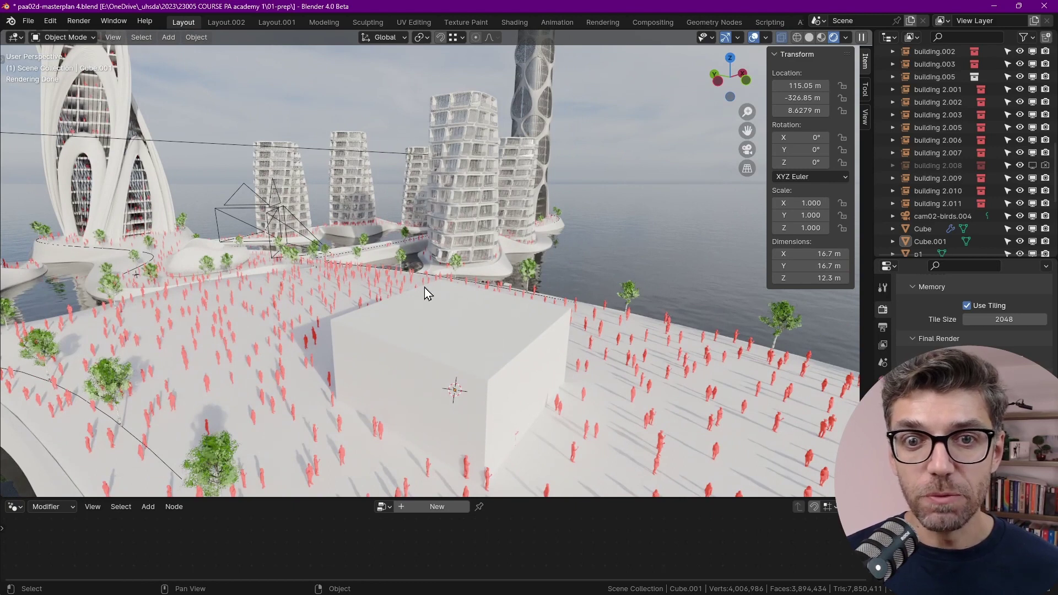
middle_click_drag(653, 385, 551, 389)
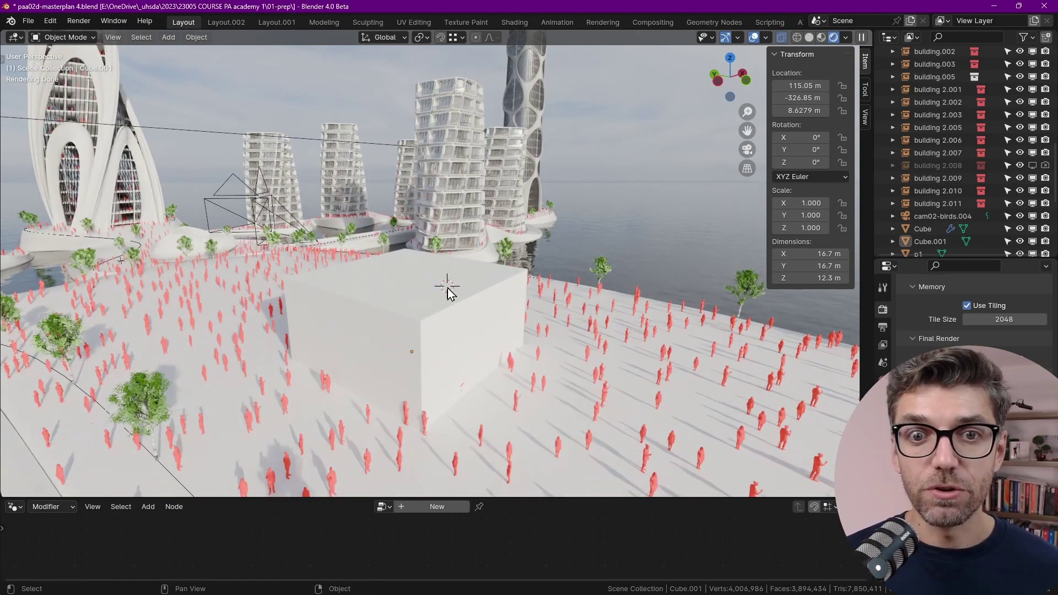
Add a new mesh cube and scale it up to 8.42 m.
key("shift+a")
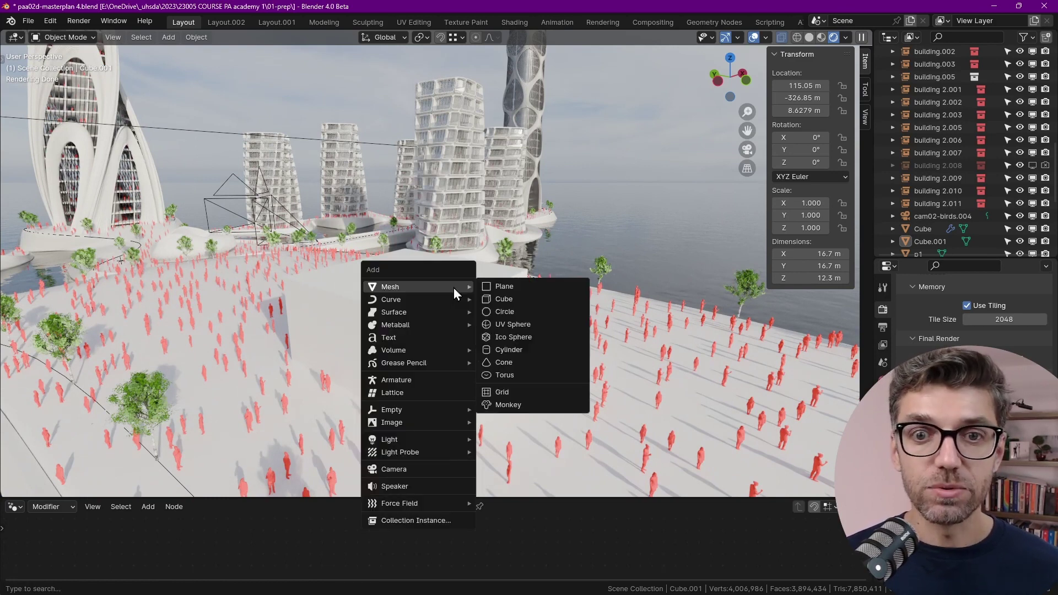
left_click(515, 298)
key("s")
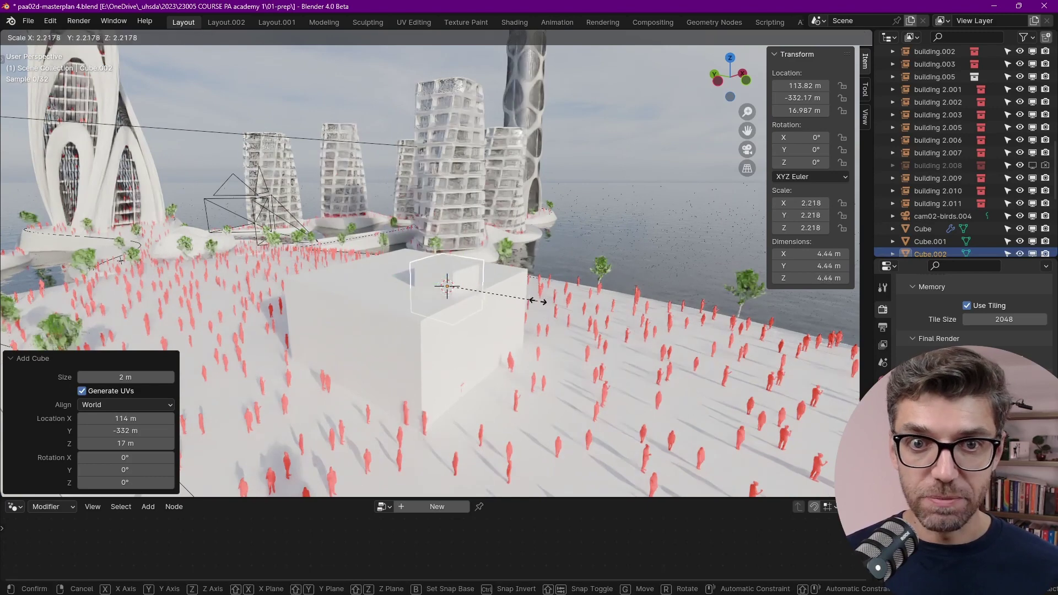
left_click(418, 305)
mouse_move(394, 316)
middle_mouse_down()
mouse_move(429, 296)
mouse_move(435, 306)
mouse_move(402, 343)
middle_mouse_up()
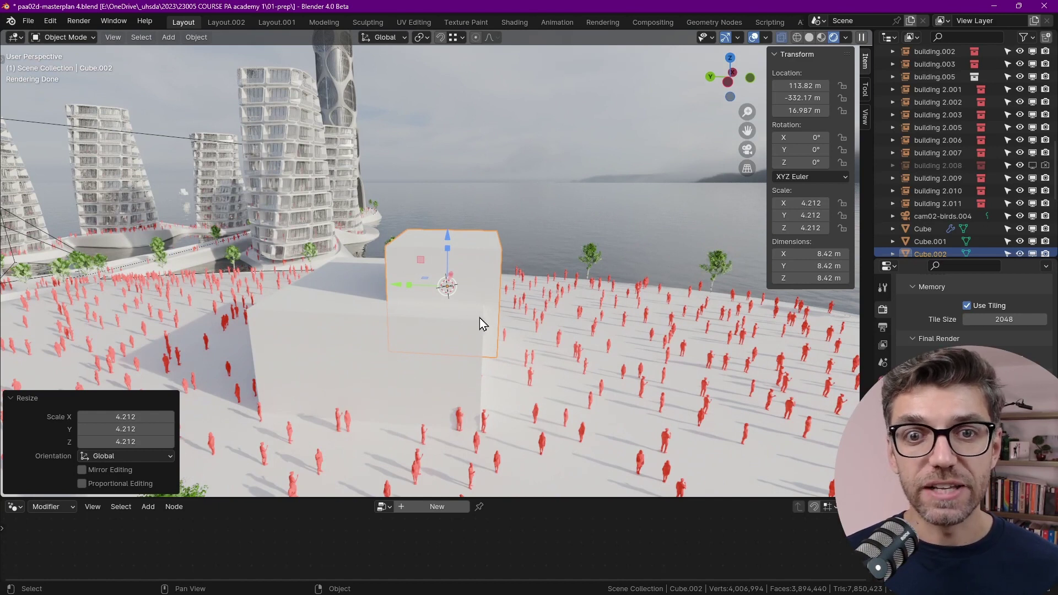
mouse_move(429, 299)
middle_mouse_down()
mouse_move(447, 319)
mouse_move(423, 307)
middle_mouse_up()
Slide the cube along Y beside the large block and raise it along Z.
left_click_drag(402, 296, 534, 335)
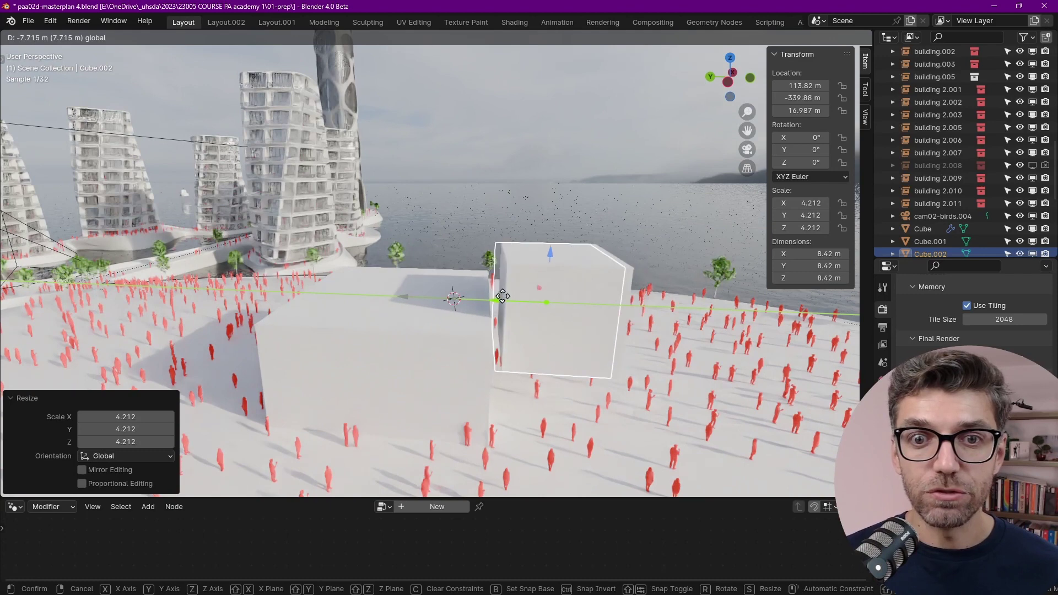
middle_click_drag(533, 335, 431, 353)
mouse_move(595, 303)
middle_mouse_down()
mouse_move(553, 300)
mouse_move(458, 338)
middle_mouse_up()
left_click_drag(520, 253, 524, 226)
middle_click_drag(522, 227, 492, 302)
scroll(455, 315, "up", 3)
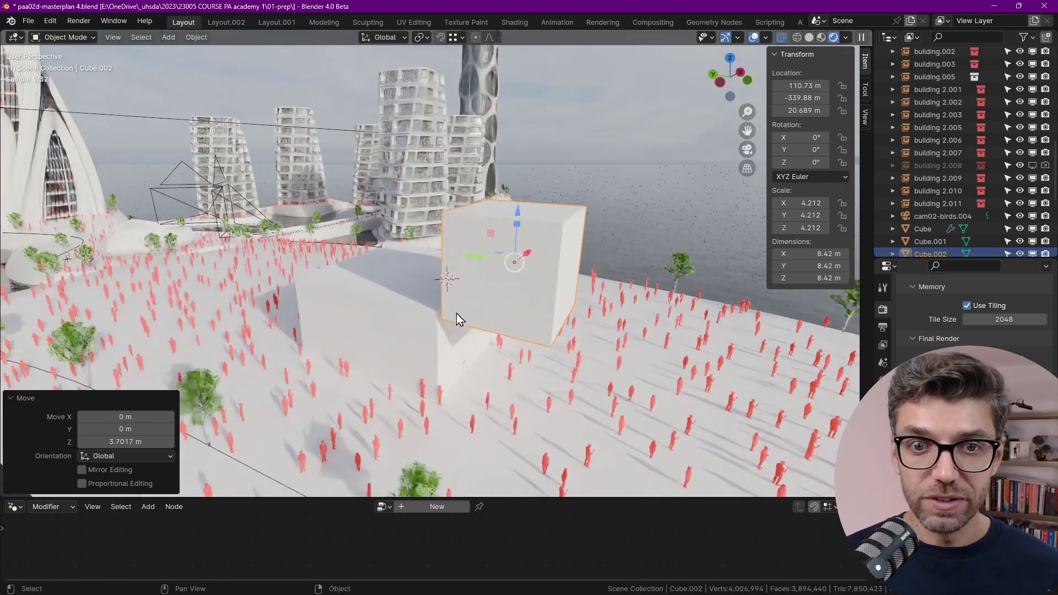
scroll(428, 330, "up", 3)
scroll(444, 321, "up", 2)
scroll(449, 346, "up", 1)
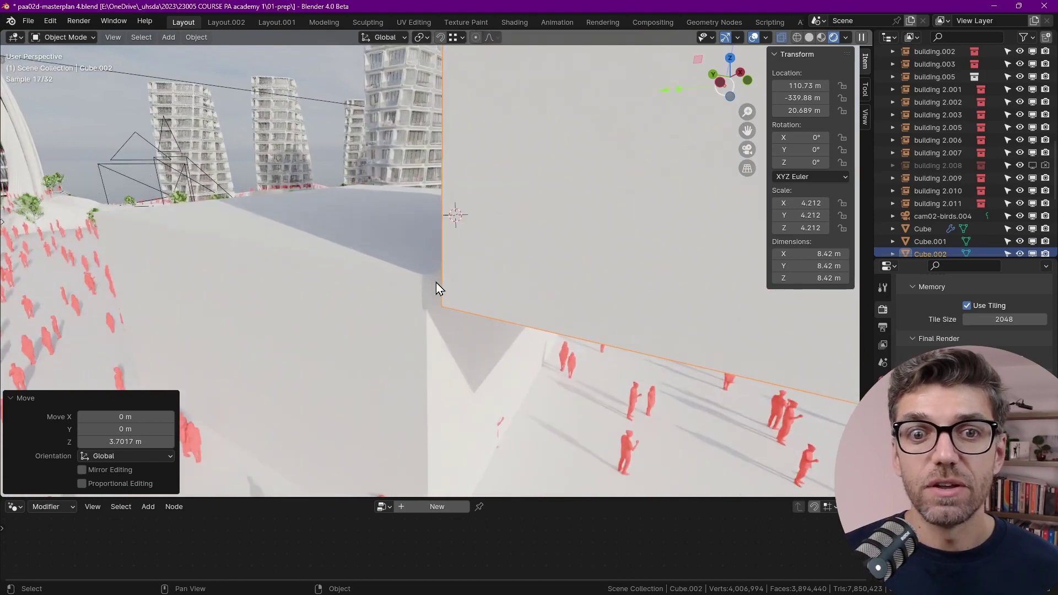
scroll(446, 326, "down", 3)
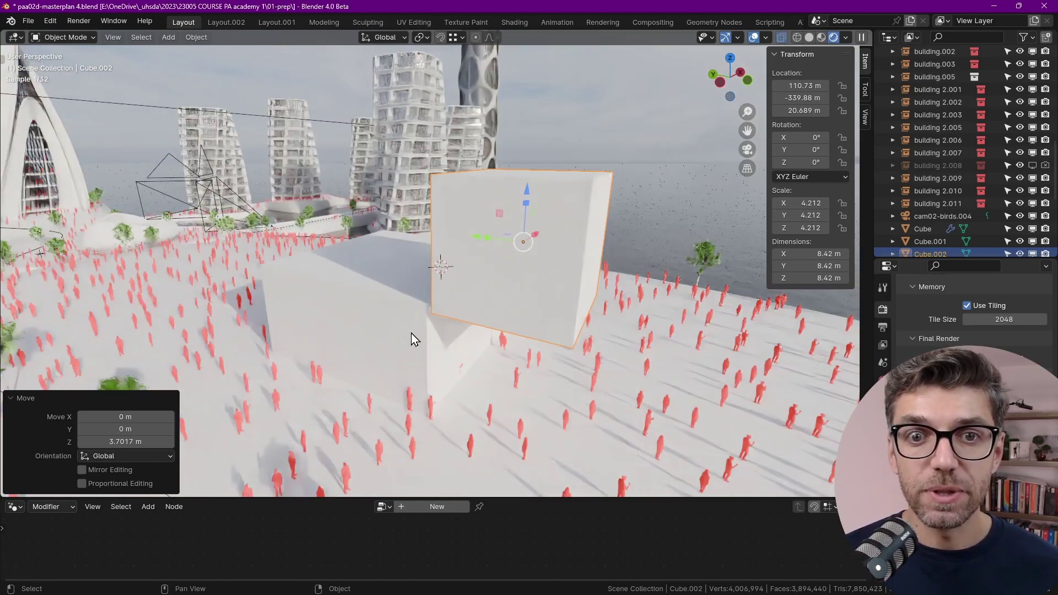
scroll(411, 337, "down", 2)
scroll(385, 299, "down", 2)
scroll(456, 299, "down", 1)
scroll(458, 297, "up", 2)
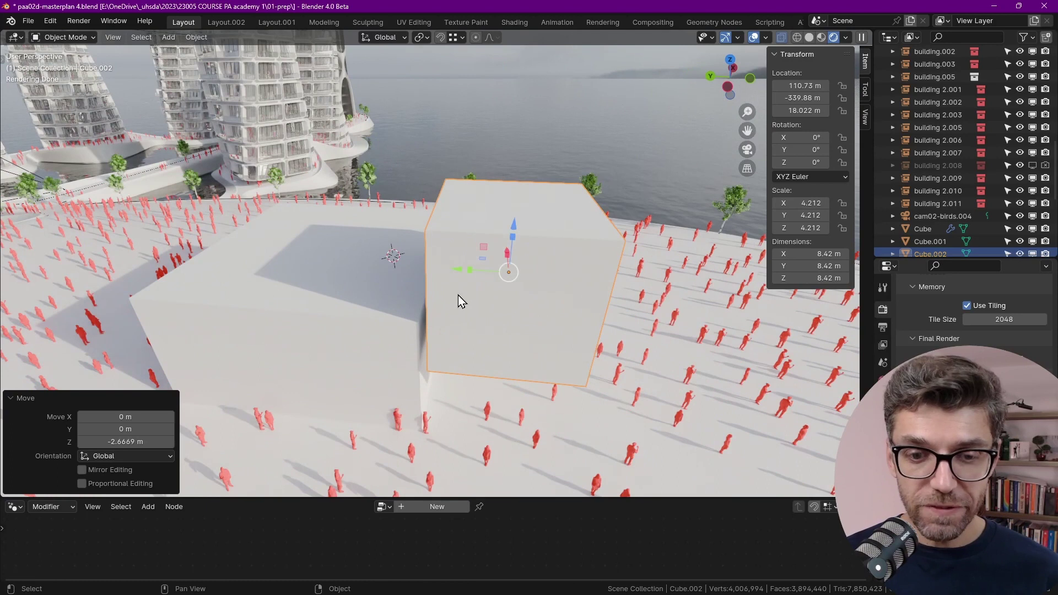
Lower the new cube along the Z axis.
key("g")
key("z")
left_click(436, 375)
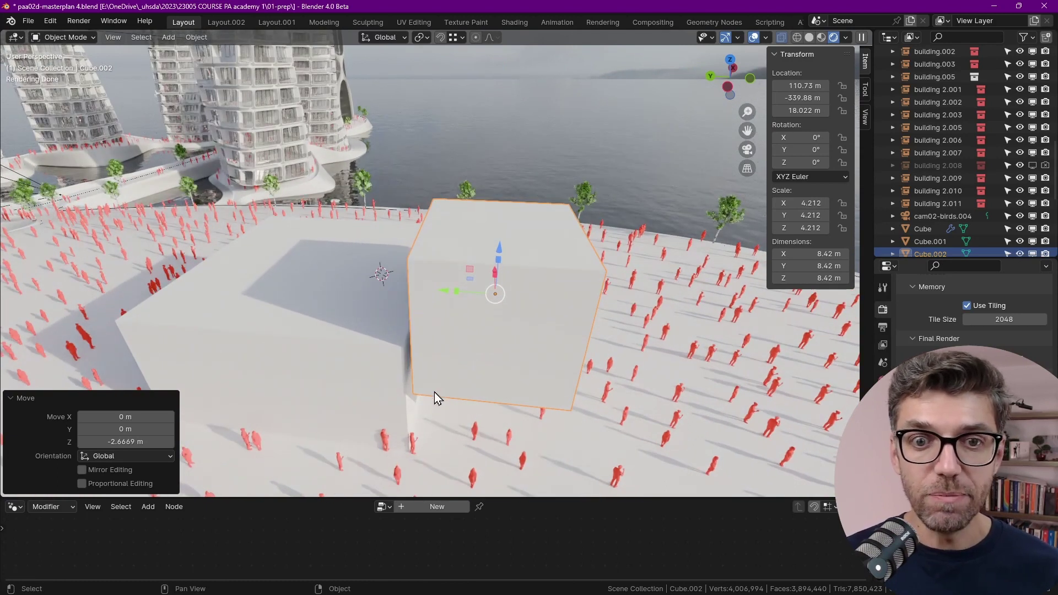
Snap the cube's corner onto the large block's corner using a B snap base point.
key("g")
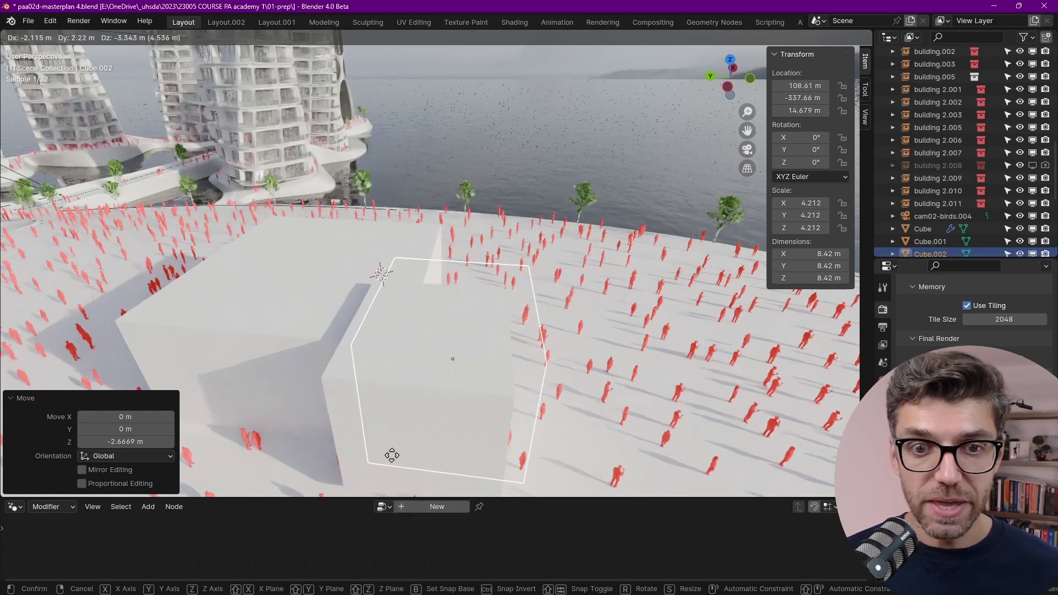
key("g")
key("b")
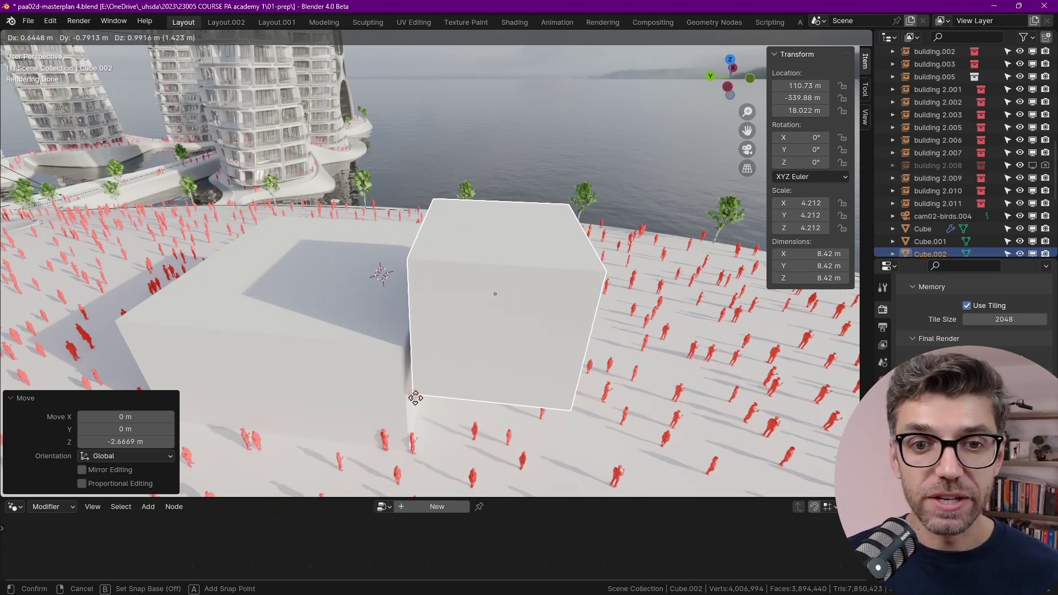
left_click(416, 398)
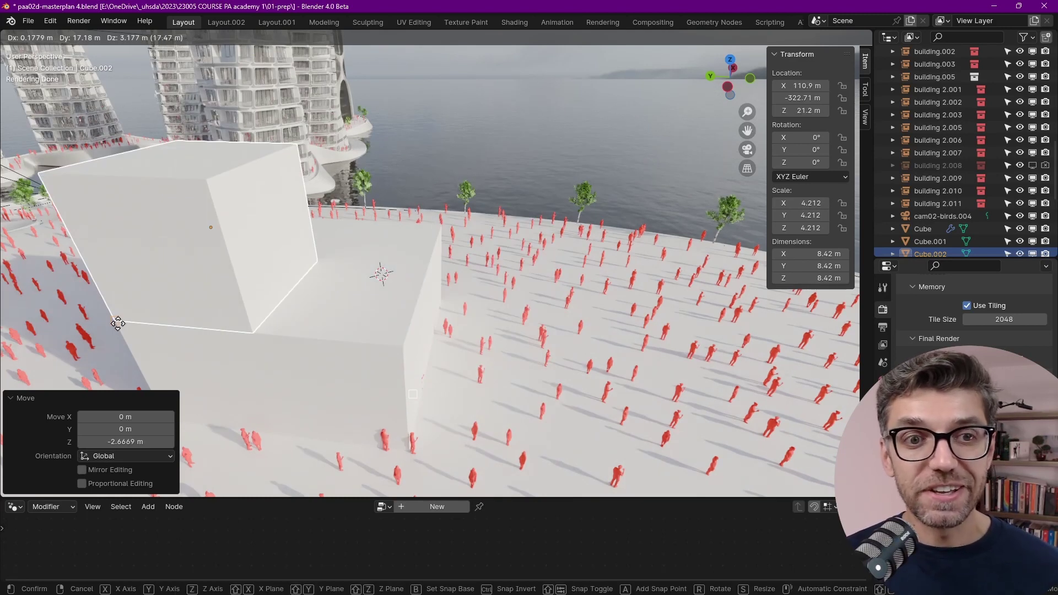
left_click(118, 324)
middle_click_drag(233, 313, 455, 339, "shift")
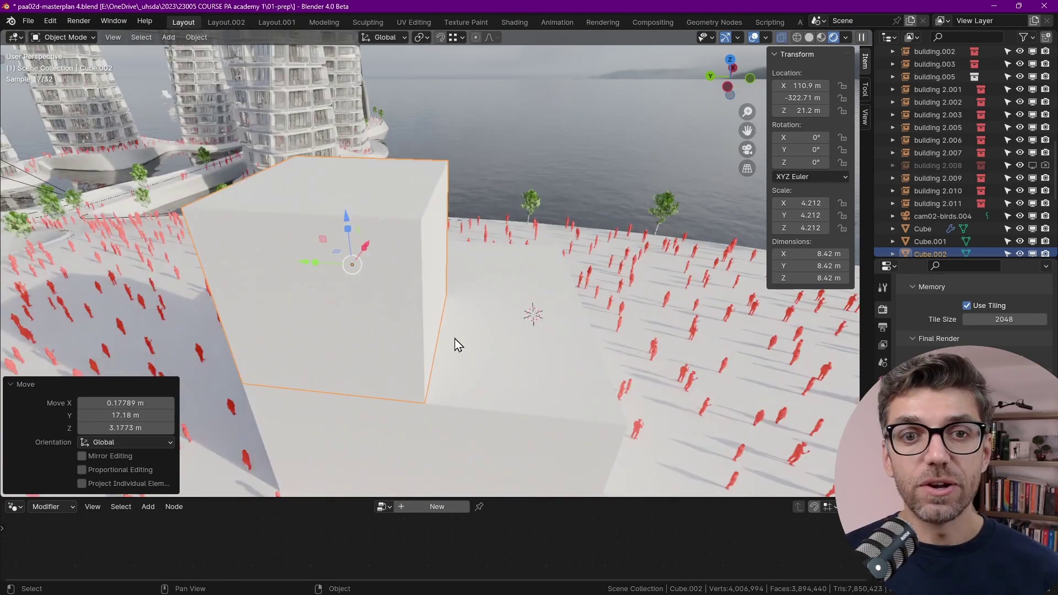
middle_click_drag(458, 246, 485, 272, "shift")
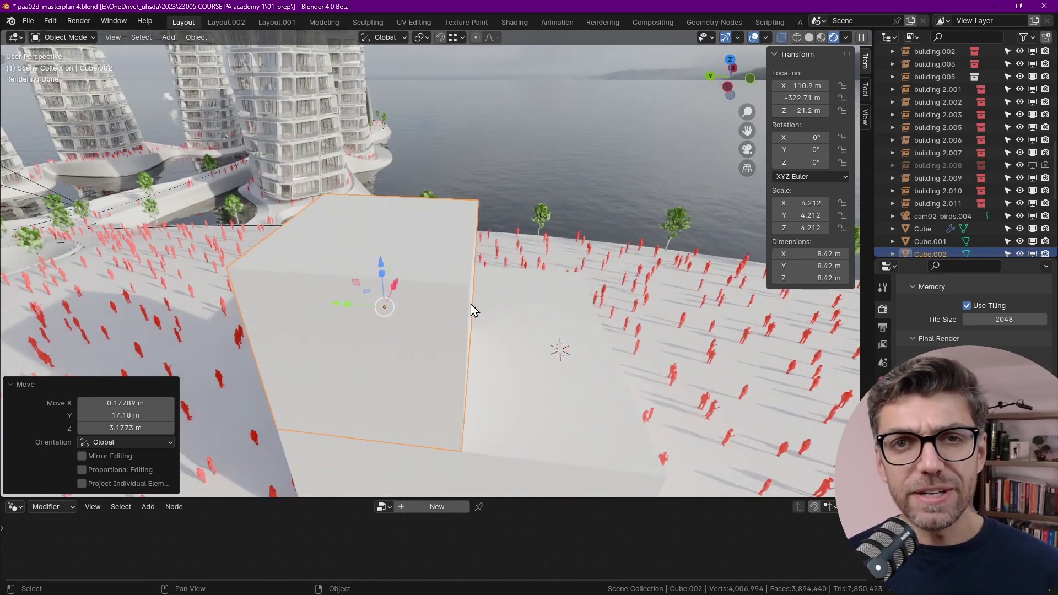
middle_click_drag(465, 283, 439, 383, "shift")
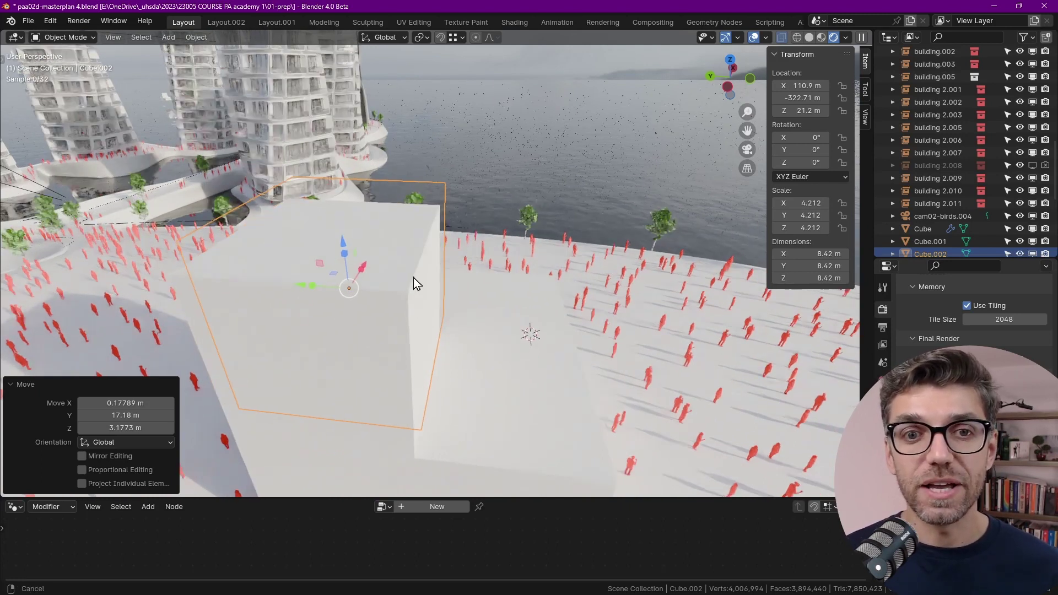
middle_click_drag(408, 319, 413, 277, "shift")
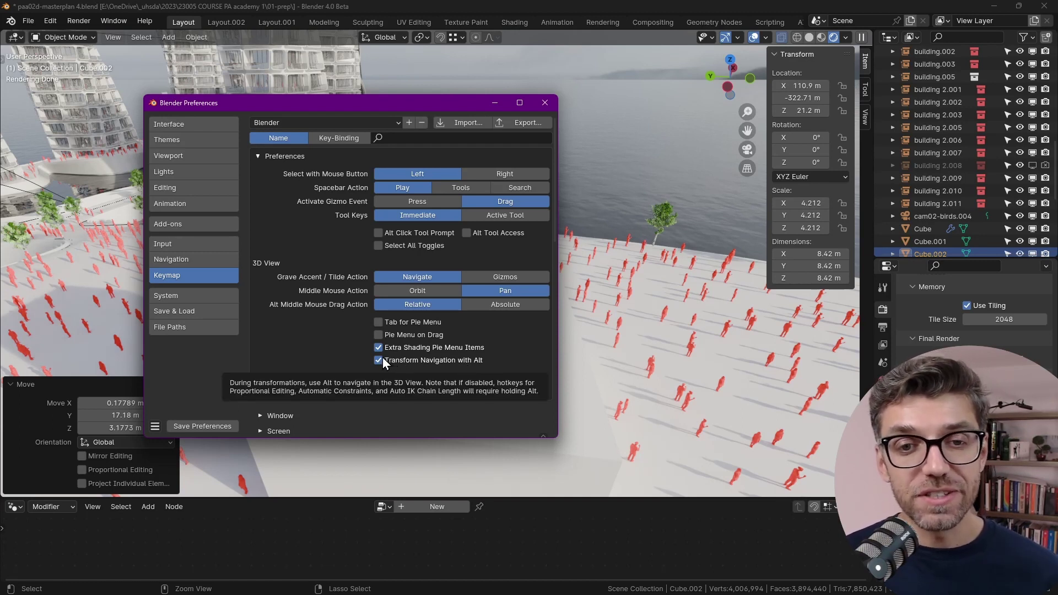
Close Preferences after reviewing the Transform Navigation with Alt option.
left_click(545, 103)
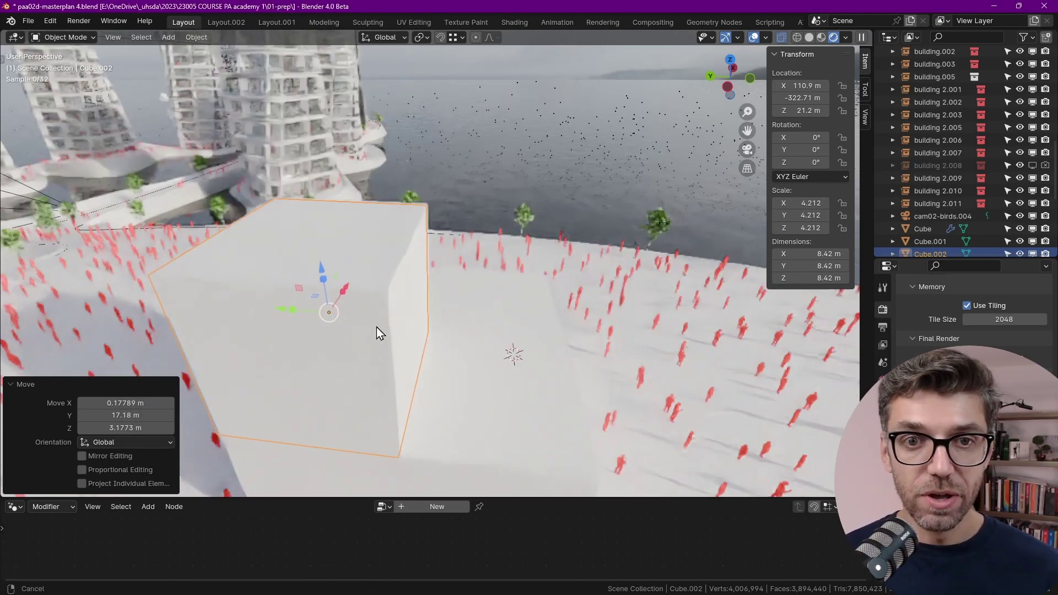
Move Cube.002 while holding Alt to orbit the view mid-transform.
key("g")
key("alt")
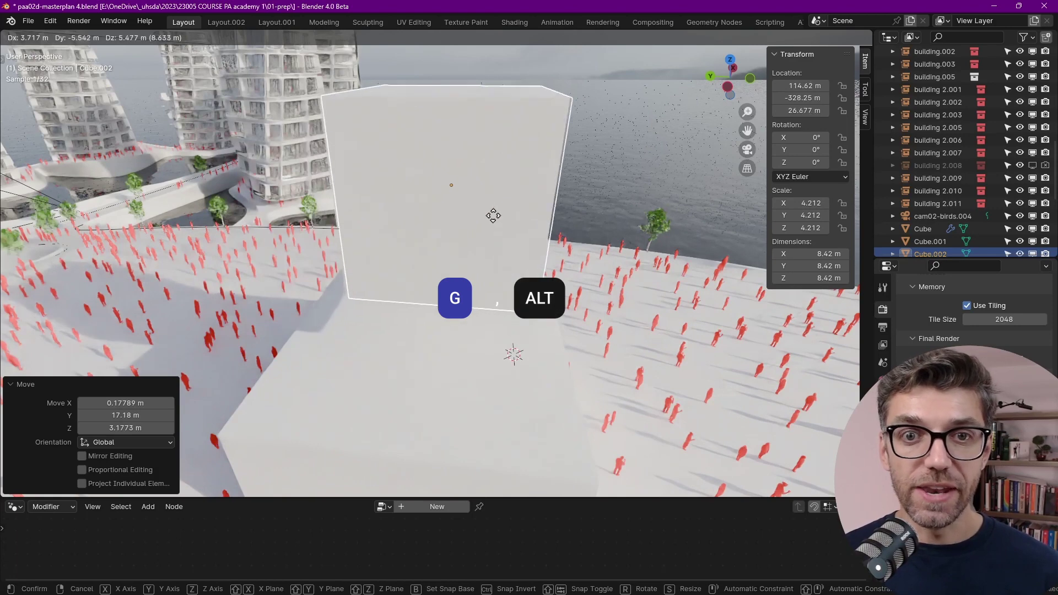
mouse_move(480, 227)
middle_mouse_down("alt")
mouse_move(605, 280)
mouse_move(484, 290)
middle_mouse_up("alt")
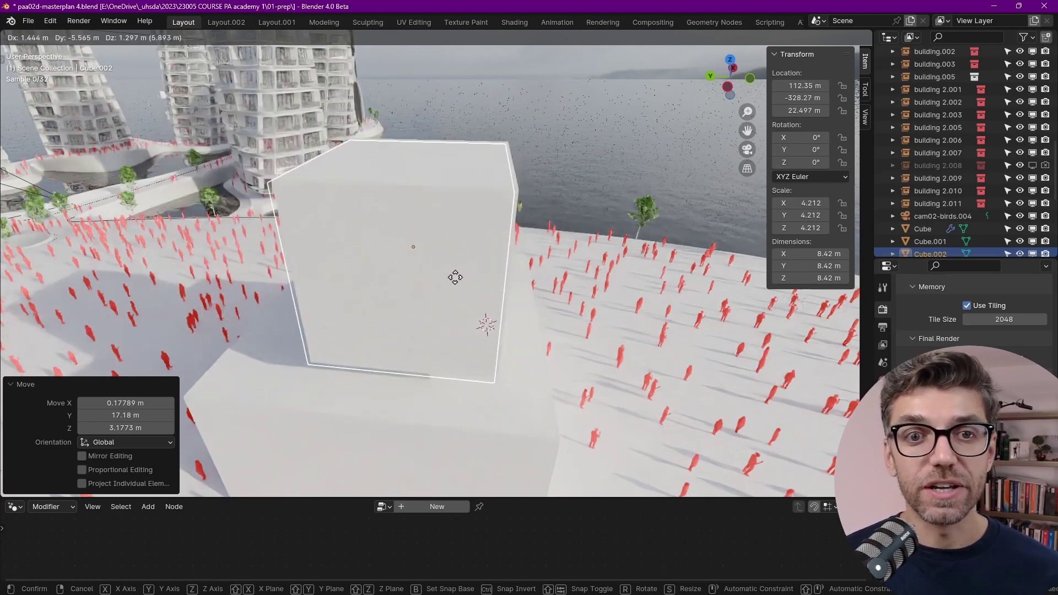
left_click(455, 279)
Zoom and orbit across the masterplan towers and back to Cube.002.
scroll(399, 279, "down", 5)
scroll(412, 287, "down", 3)
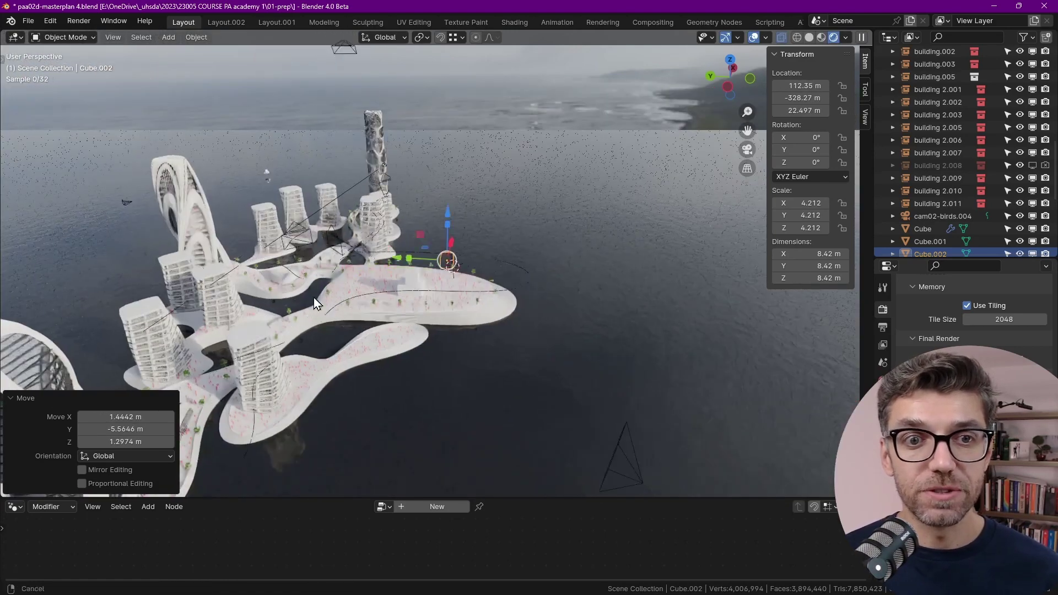
middle_click_drag(412, 286, 523, 289)
scroll(557, 274, "up", 3)
scroll(487, 388, "up", 3)
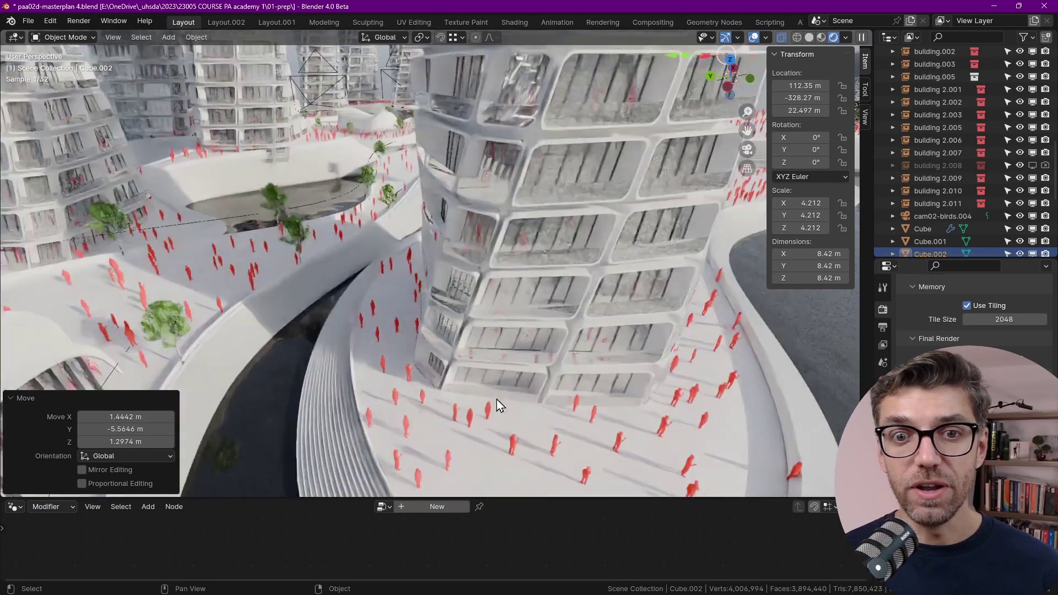
scroll(442, 375, "up", 3)
scroll(425, 309, "up", 3)
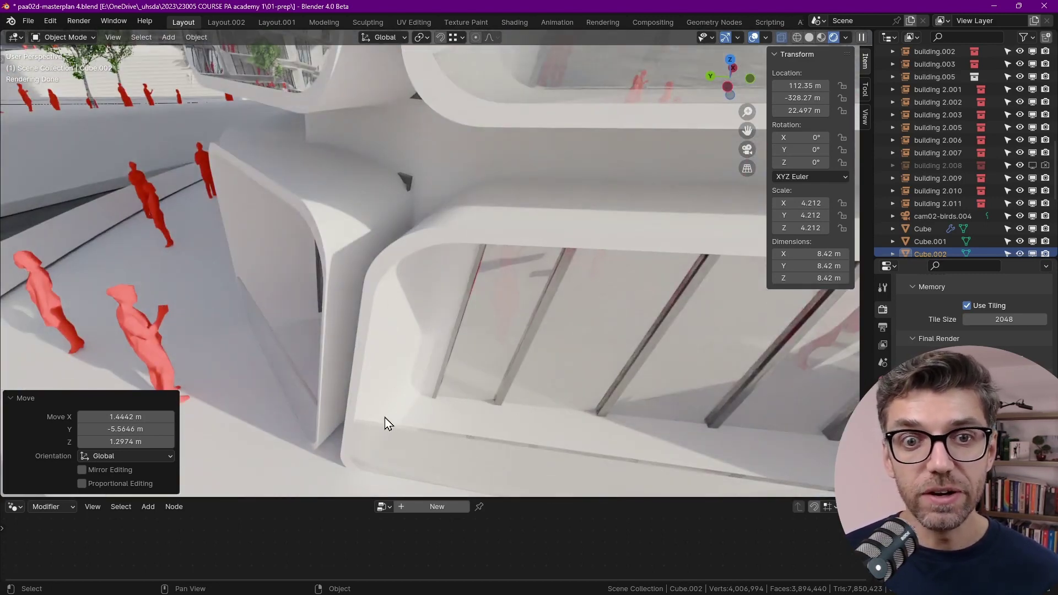
scroll(384, 417, "down", 5)
scroll(363, 377, "up", 3)
scroll(345, 333, "up", 2)
scroll(406, 323, "down", 2)
scroll(565, 362, "down", 5)
scroll(370, 307, "up", 3)
scroll(465, 353, "up", 2)
scroll(353, 341, "up", 2)
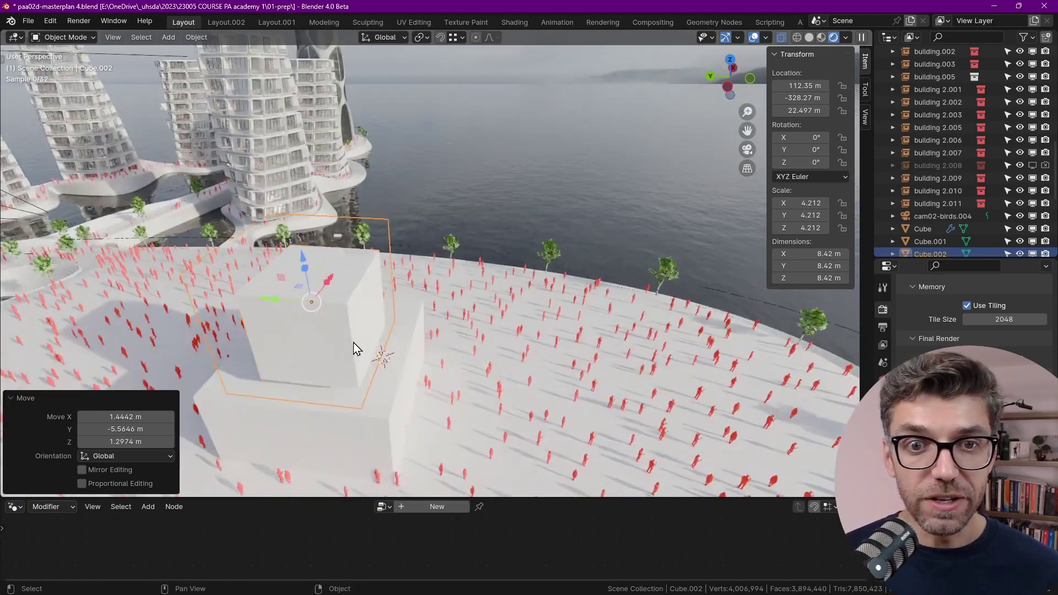
scroll(353, 342, "up", 2)
scroll(387, 359, "up", 2)
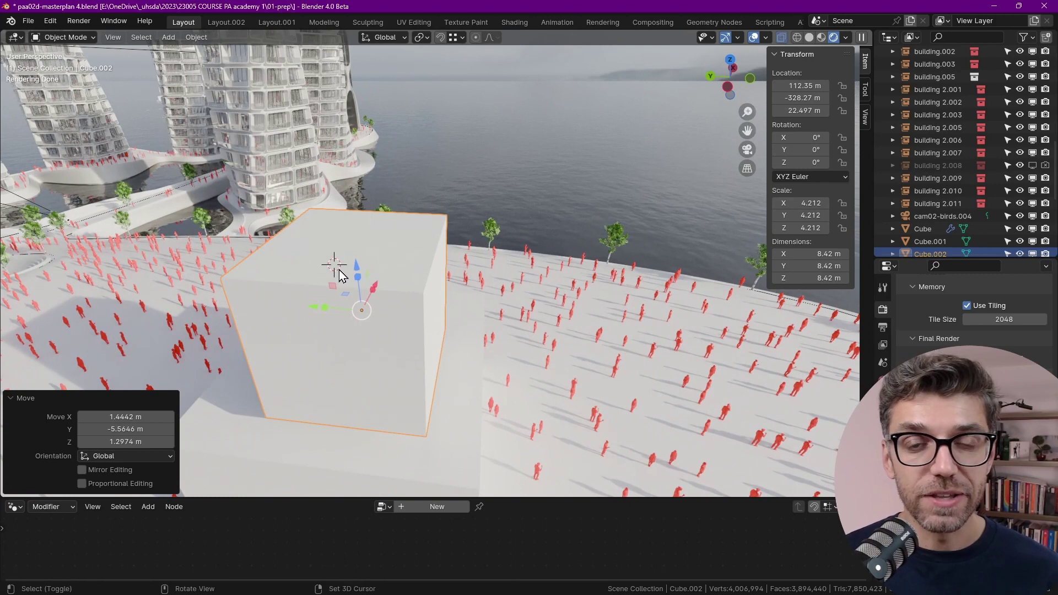
Add a Monkey mesh and raise it along the Z axis.
key("shift+a")
left_click(411, 389)
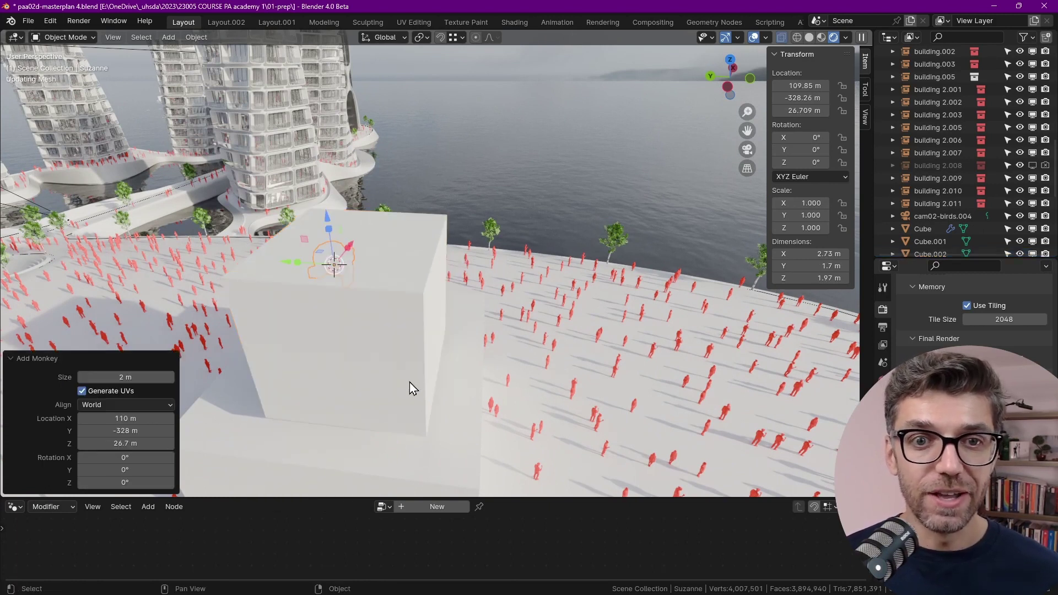
scroll(411, 386, "down", 2)
scroll(411, 386, "down", 1)
key("g")
key("z")
left_click(349, 229)
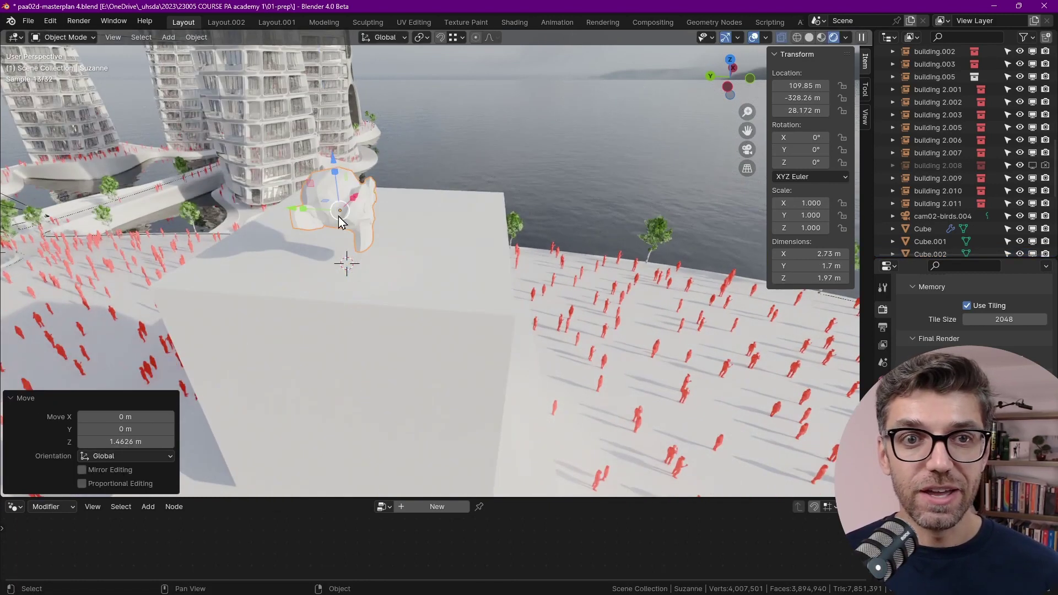
middle_click_drag(349, 229, 408, 263, "shift")
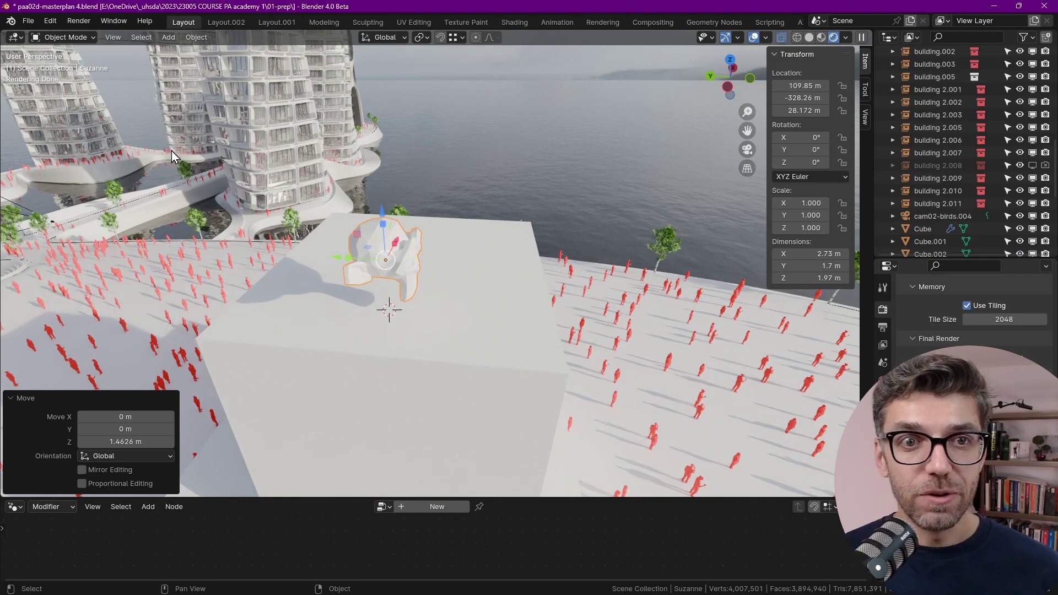
Carry the monkey head while zooming and drop it on the walkway by the tower.
key("g")
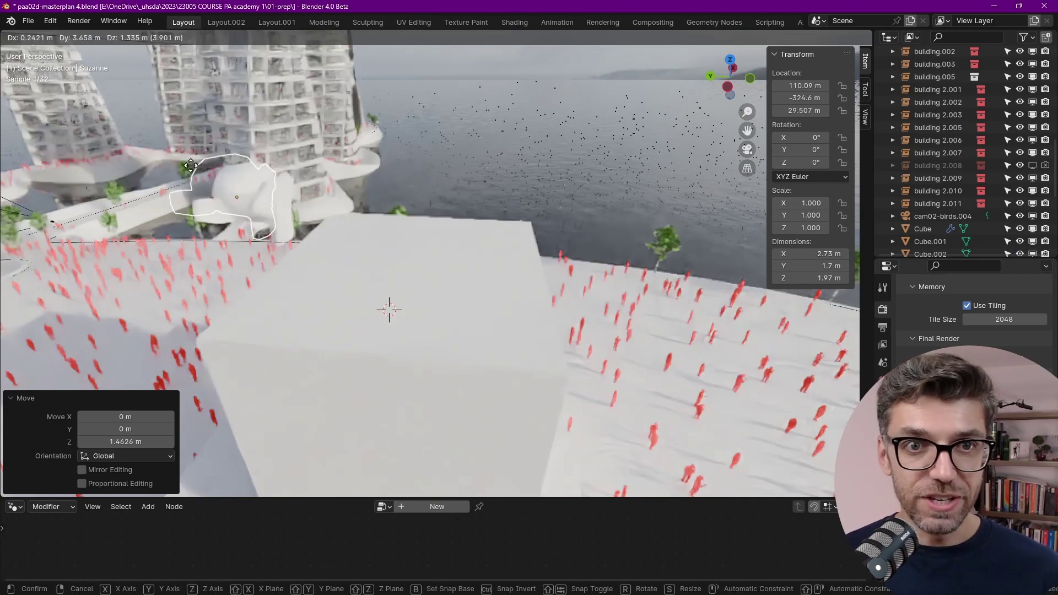
key("Escape")
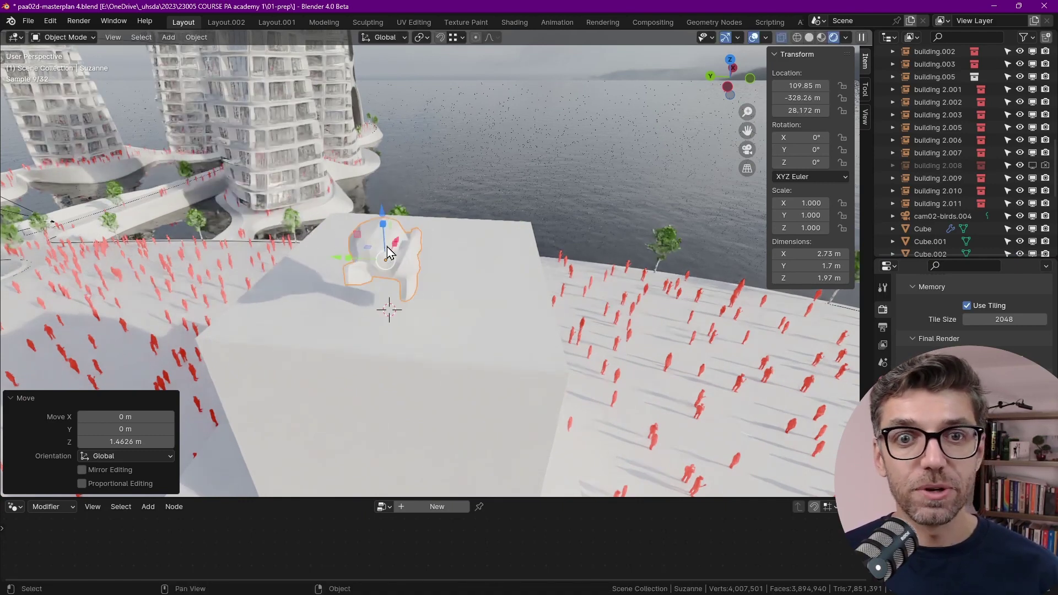
mouse_move(409, 278)
middle_mouse_down("shift")
mouse_move(468, 296)
mouse_move(498, 337)
middle_mouse_up("shift")
key("g")
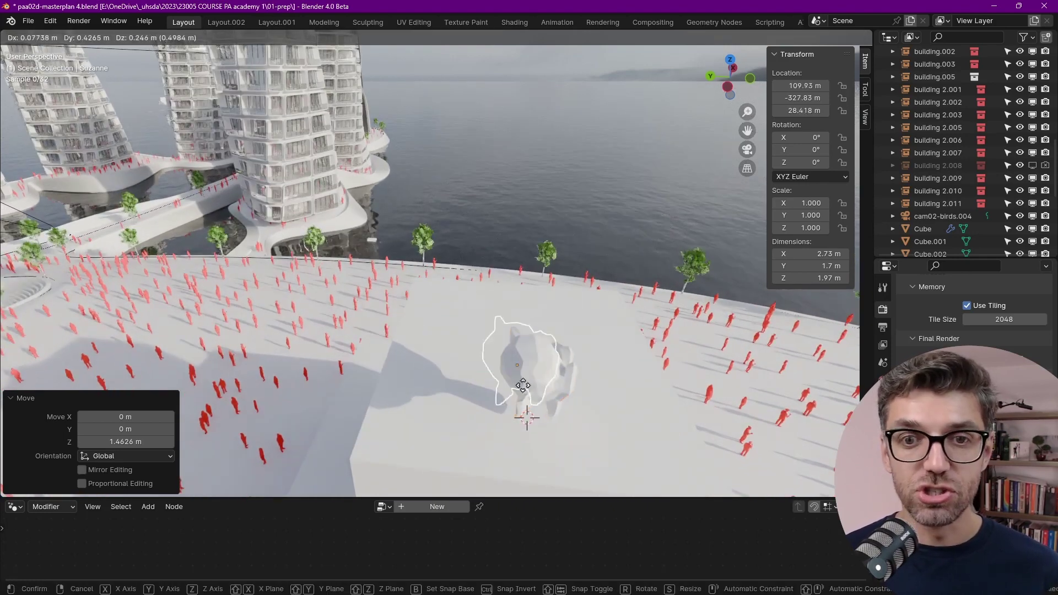
mouse_move(238, 219)
middle_mouse_down("shift")
mouse_move(350, 280)
mouse_move(240, 168)
middle_mouse_up("shift")
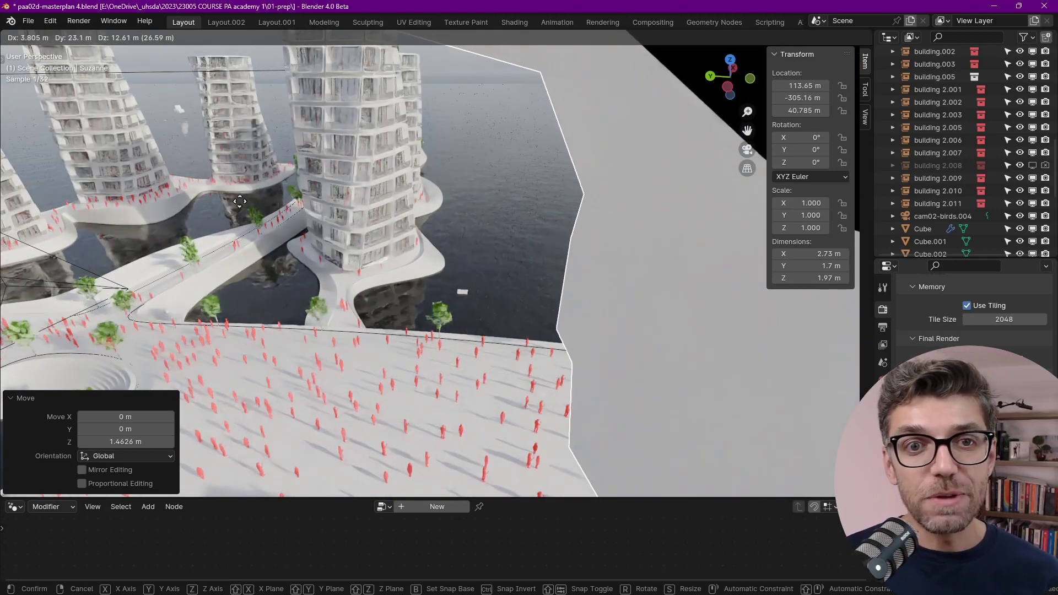
scroll(281, 198, "down", 4)
scroll(309, 215, "down", 3)
scroll(328, 224, "up", 2)
scroll(374, 223, "up", 2)
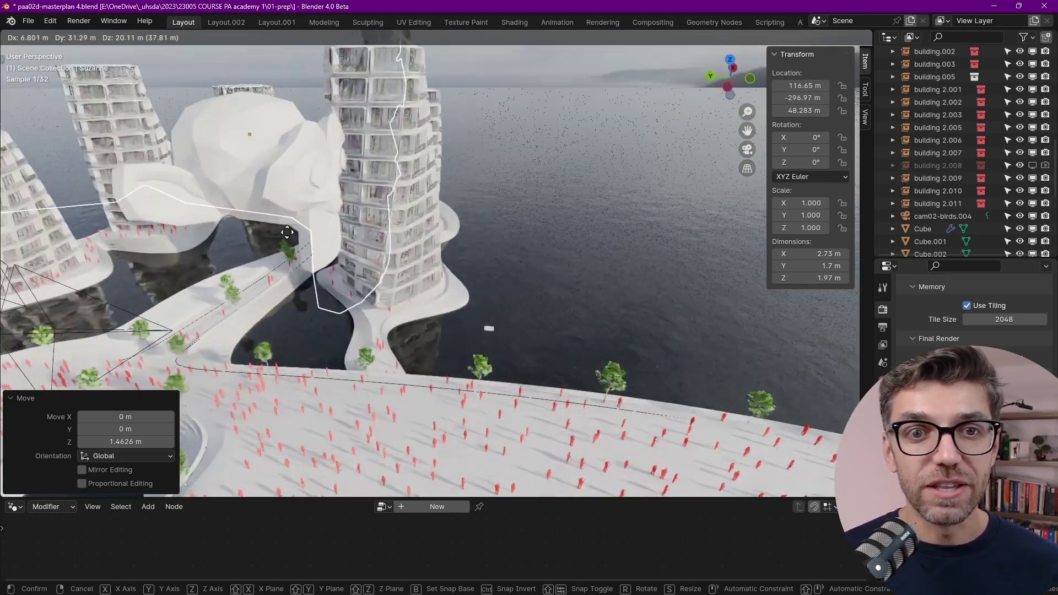
scroll(419, 225, "up", 2)
scroll(465, 226, "down", 3)
scroll(462, 209, "down", 2)
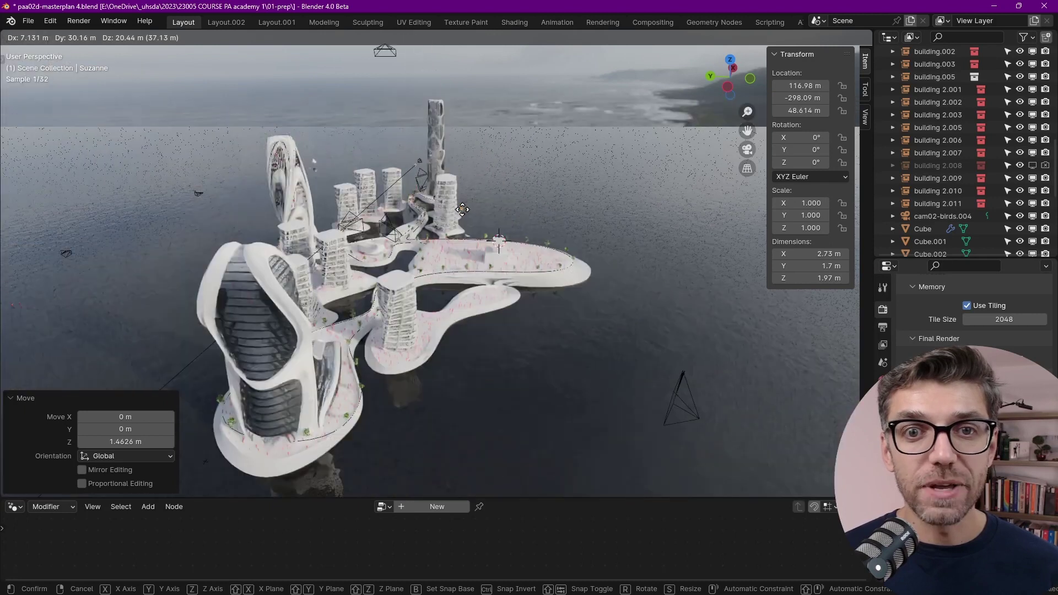
scroll(372, 331, "up", 3)
scroll(386, 331, "up", 3)
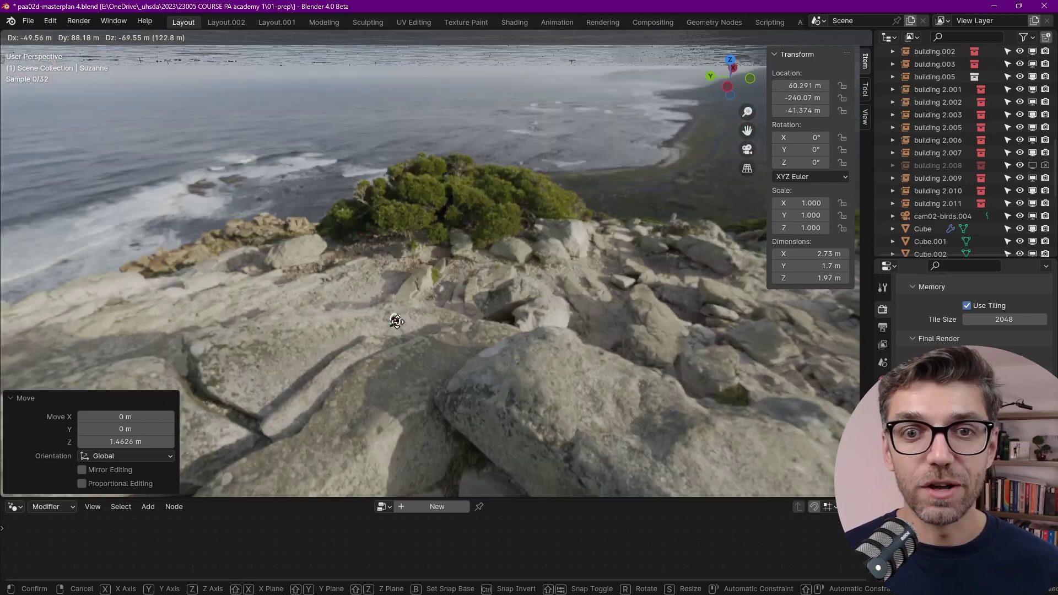
scroll(430, 306, "down", 3)
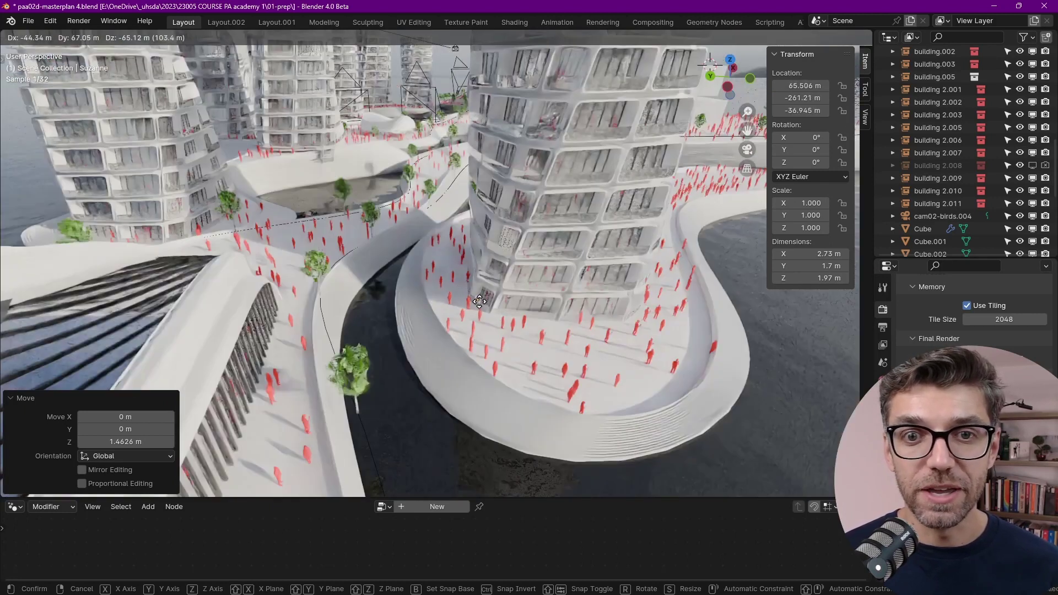
scroll(480, 302, "up", 2)
scroll(481, 303, "up", 3)
scroll(483, 303, "down", 3)
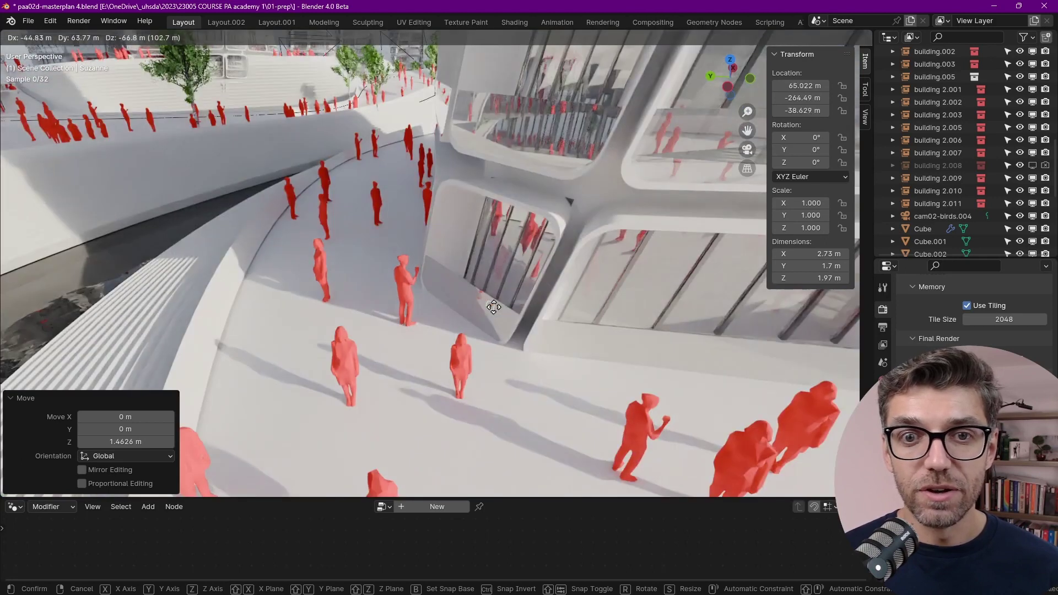
left_click(427, 253)
Nudge the monkey head slightly along Y and orbit to check its placement.
scroll(423, 224, "down", 1)
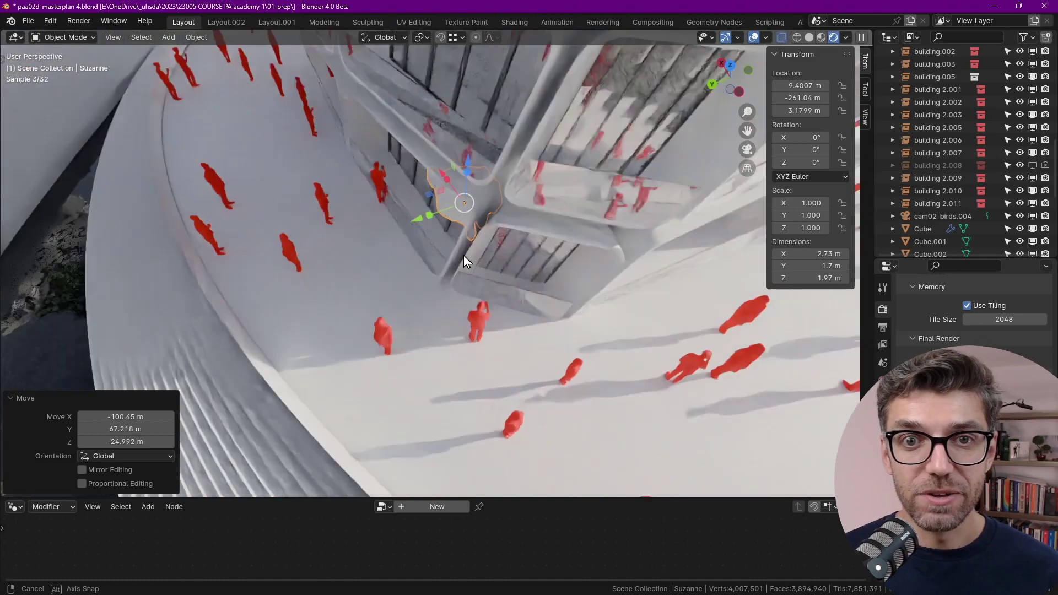
middle_click_drag(465, 253, 419, 218)
key("g")
key("y")
left_click(394, 289)
mouse_move(394, 289)
middle_mouse_down()
mouse_move(279, 226)
mouse_move(344, 286)
mouse_move(520, 221)
middle_mouse_up()
Uncheck Transform Navigation with Alt in the Keymap preferences.
scroll(344, 285, "down", 8)
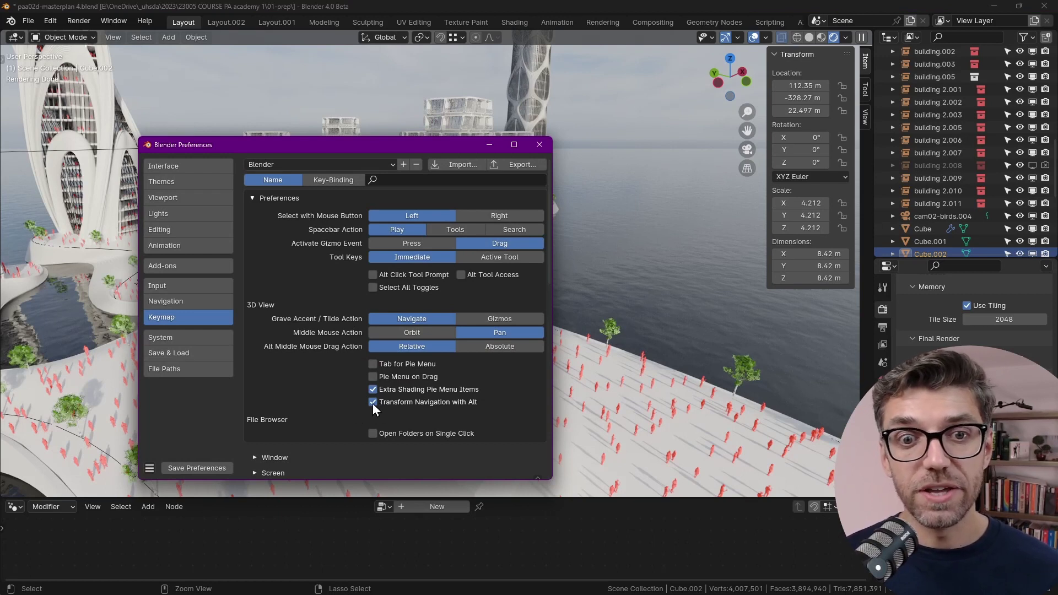
left_click(372, 403)
Close Preferences and start moving Cube.002, orbiting the view mid-move without Alt.
left_click(539, 145)
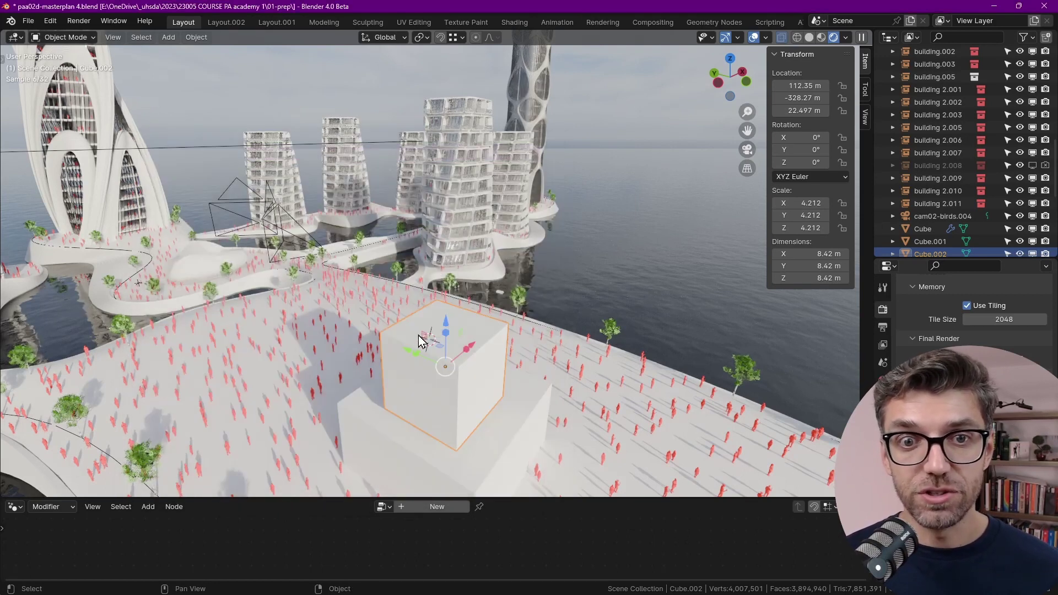
middle_click_drag(431, 338, 514, 349, "shift")
key("g")
mouse_move(366, 247)
middle_mouse_down()
mouse_move(537, 330)
mouse_move(437, 236)
mouse_move(513, 257)
middle_mouse_up()
scroll(514, 257, "down", 4)
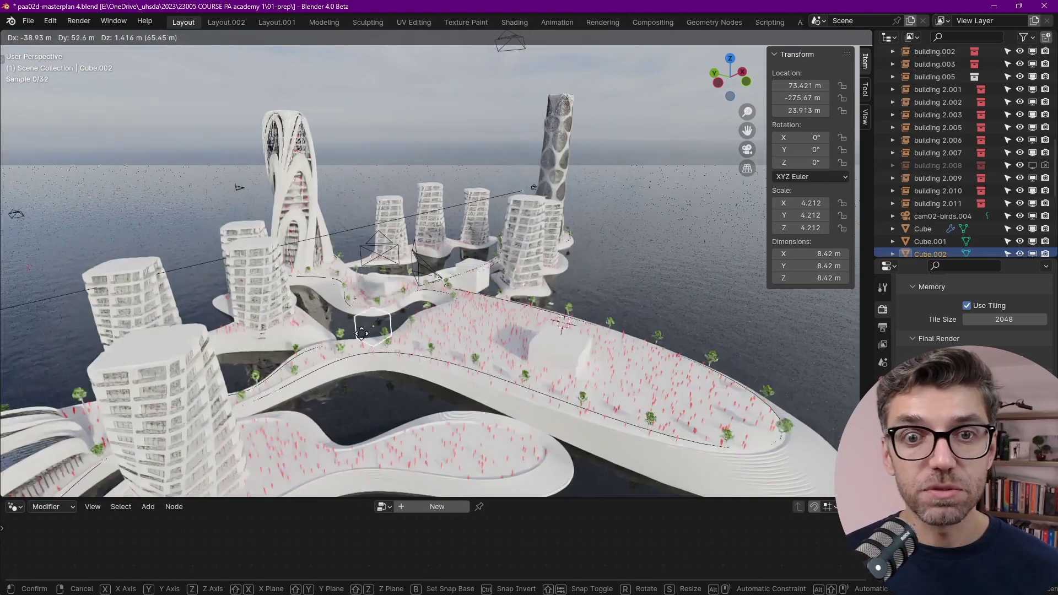
mouse_move(358, 375)
middle_mouse_down()
mouse_move(433, 307)
mouse_move(452, 312)
middle_mouse_up()
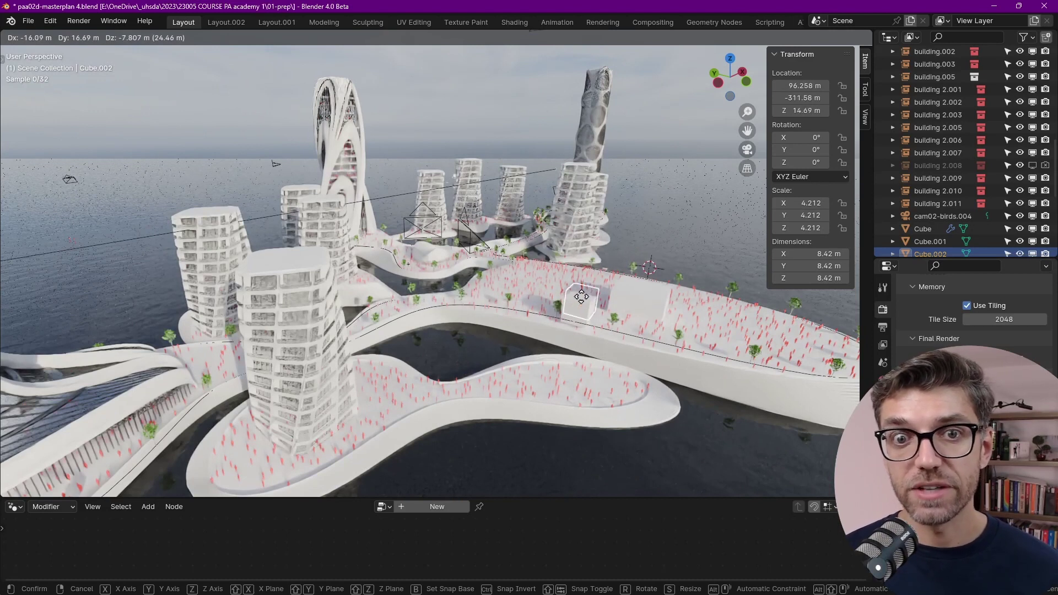
Zoom toward the towers and drop Cube.002 on the walkway beside the left tower.
scroll(577, 304, "up", 3)
middle_click_drag(576, 304, 458, 297)
scroll(459, 297, "up", 3)
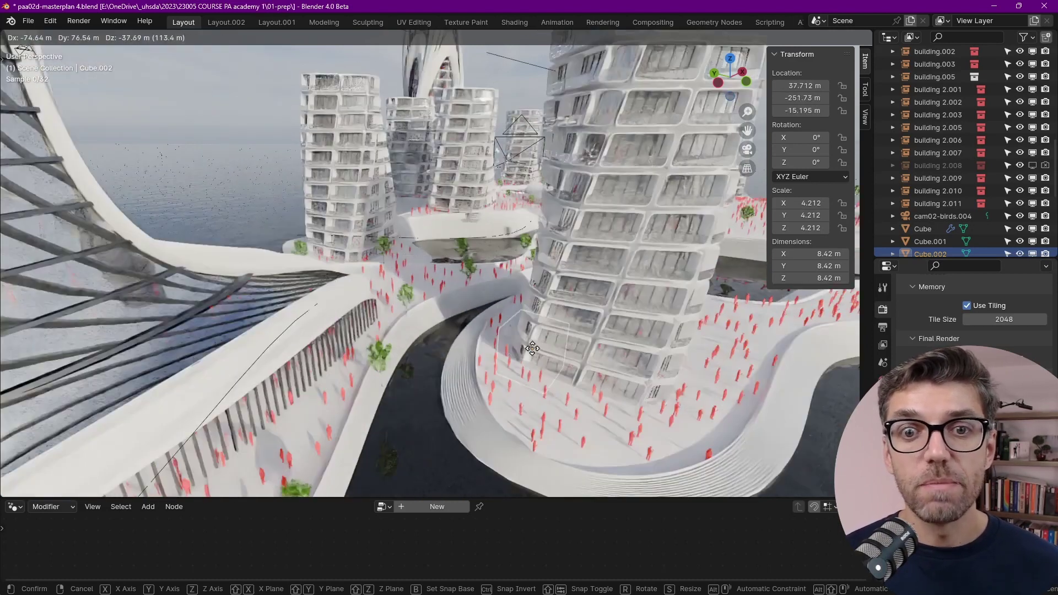
scroll(447, 268, "up", 4)
scroll(448, 268, "down", 6)
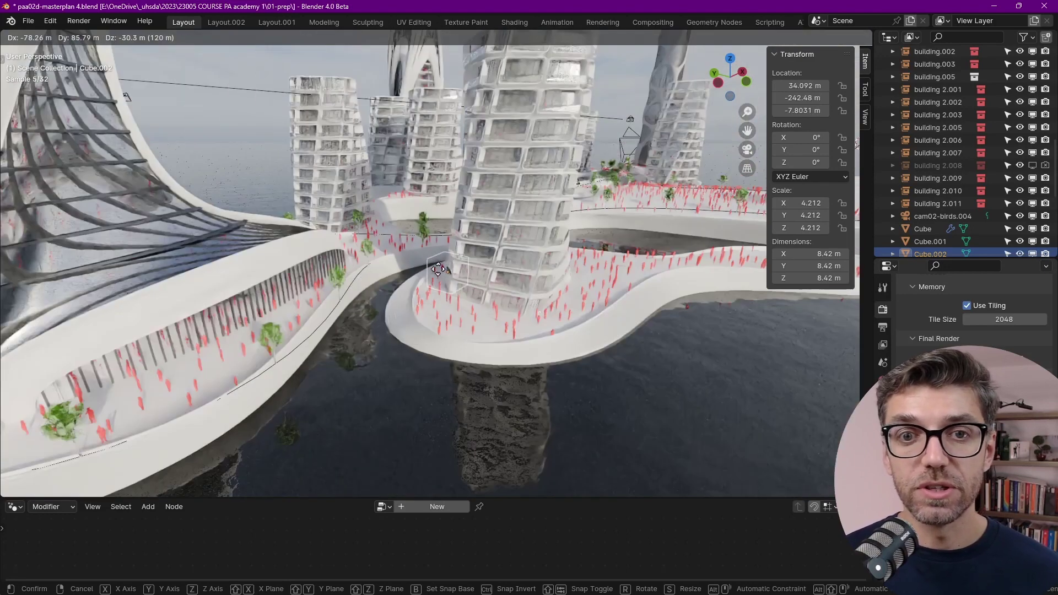
scroll(444, 292, "up", 2)
scroll(442, 298, "up", 1)
scroll(442, 298, "down", 2)
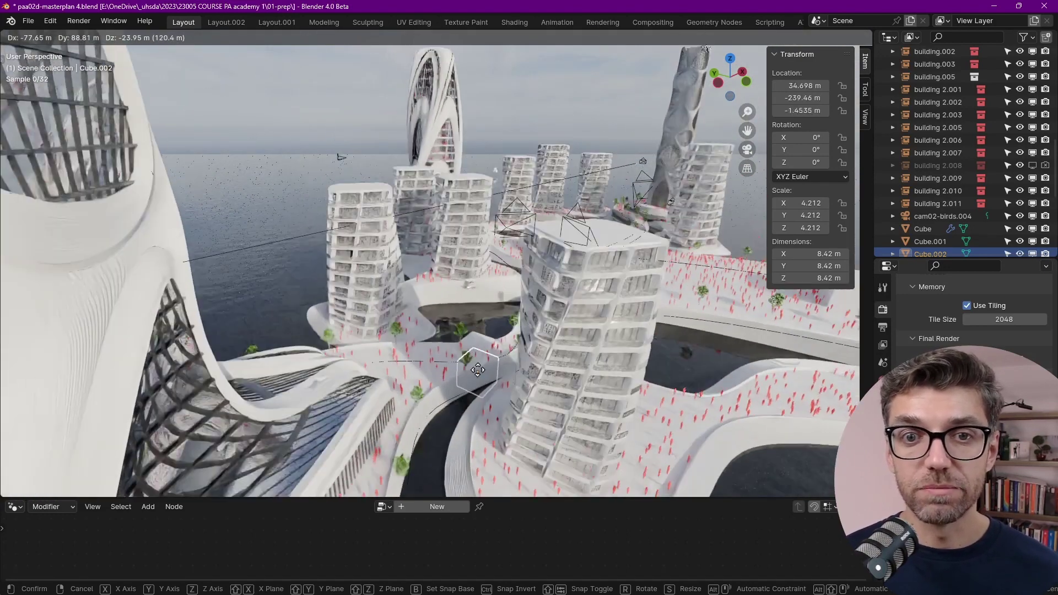
middle_click_drag(443, 298, 419, 331)
scroll(404, 350, "up", 3)
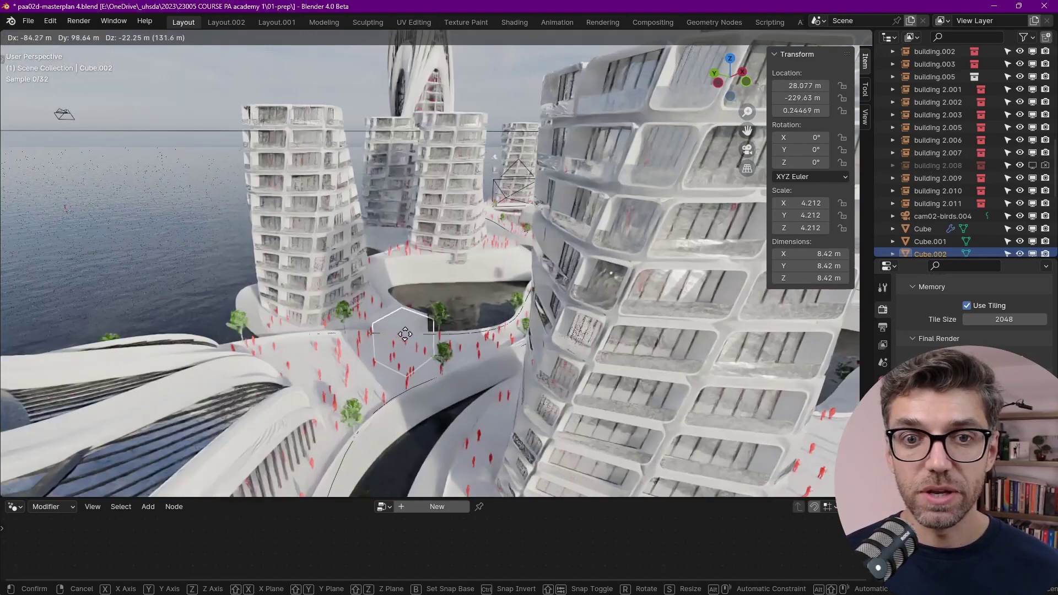
scroll(404, 350, "up", 2)
scroll(402, 363, "down", 2)
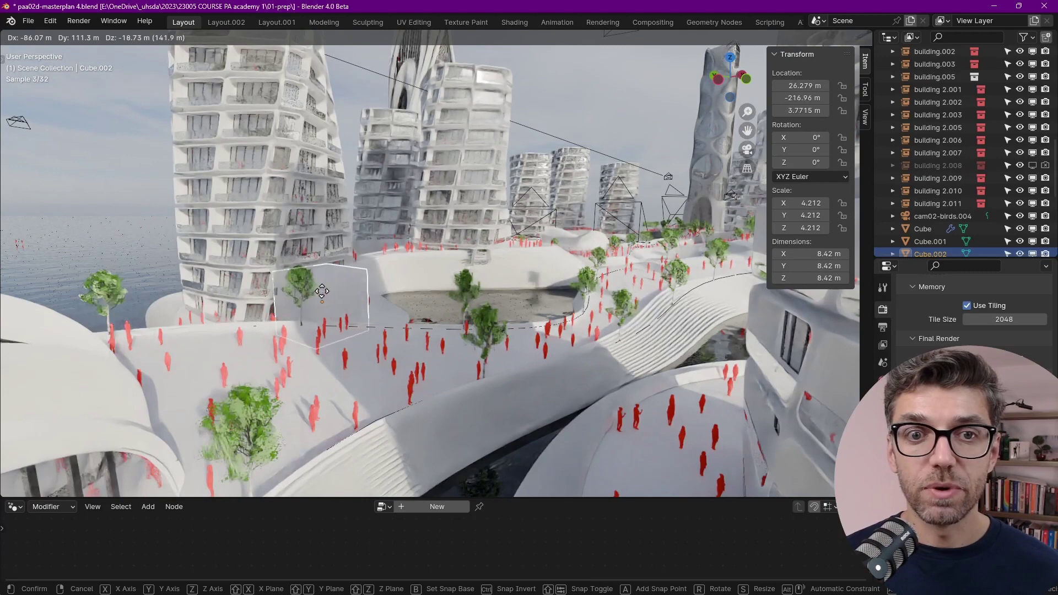
left_click(358, 319)
mouse_move(358, 319)
middle_mouse_down()
mouse_move(322, 361)
mouse_move(140, 366)
mouse_move(308, 363)
mouse_move(350, 326)
middle_mouse_up()
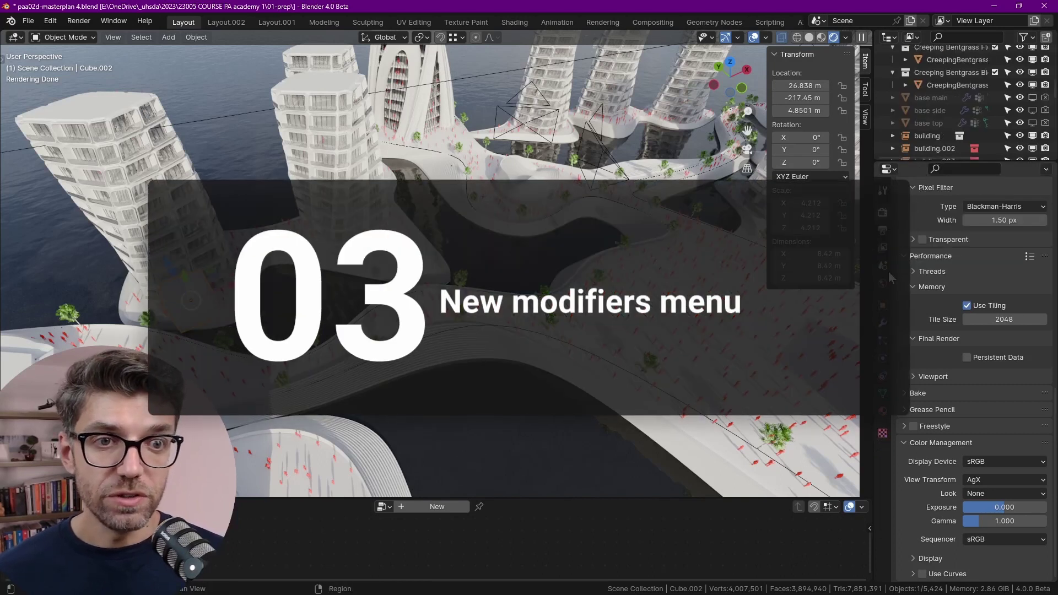
Browse the Modifier tab's Add Modifier menu and bring up the Mirror modifier's extra options.
left_click(882, 324)
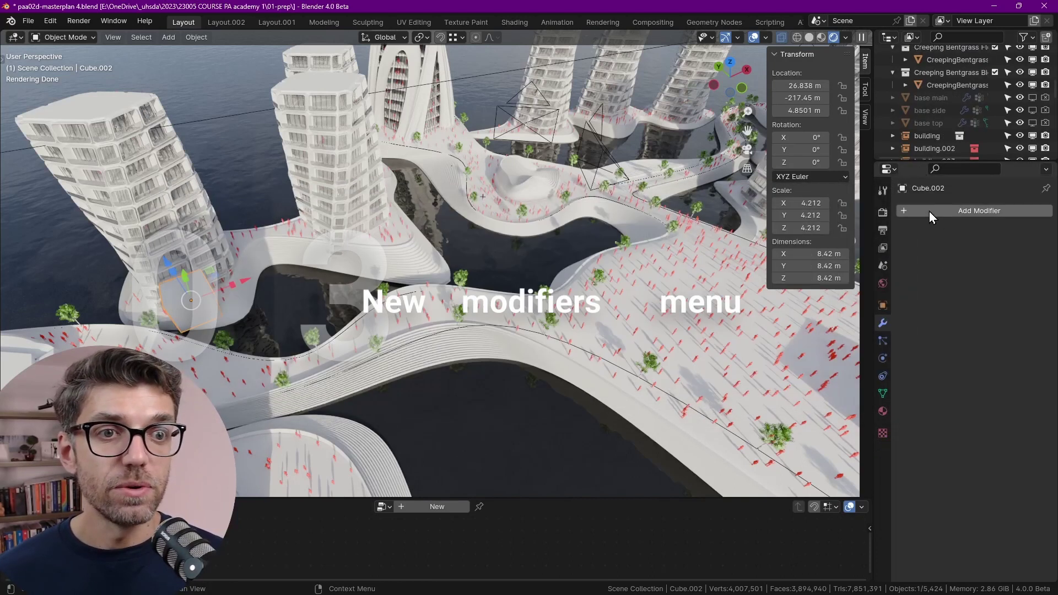
left_click(929, 210)
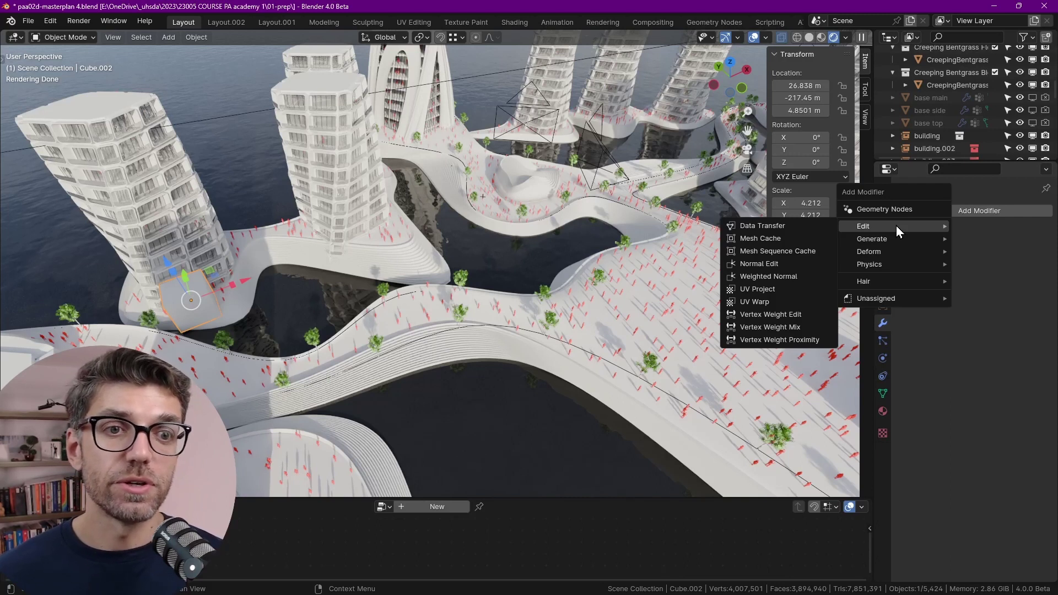
mouse_move(872, 240)
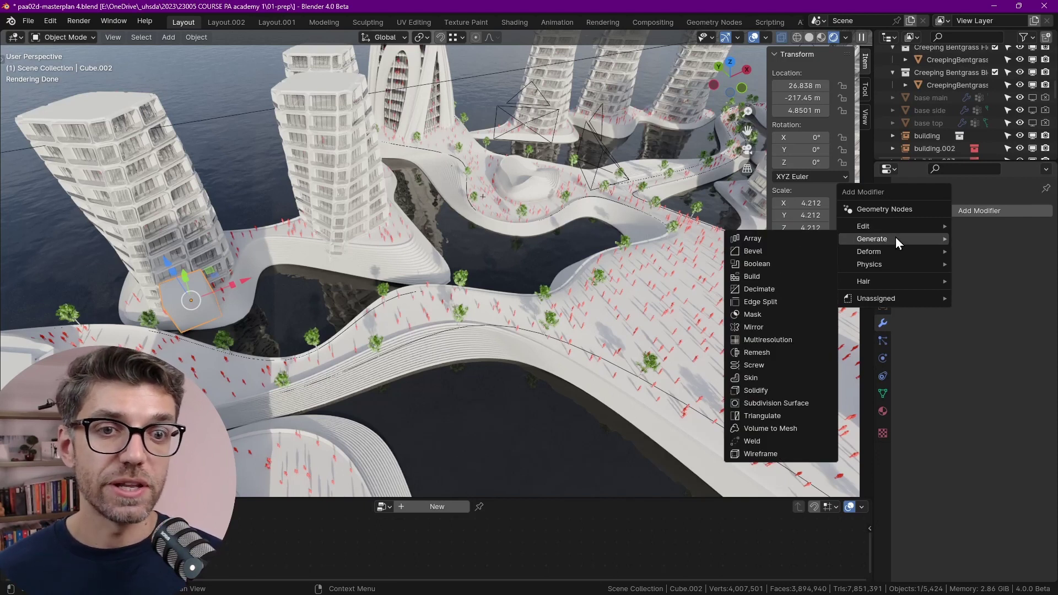
right_click(781, 331)
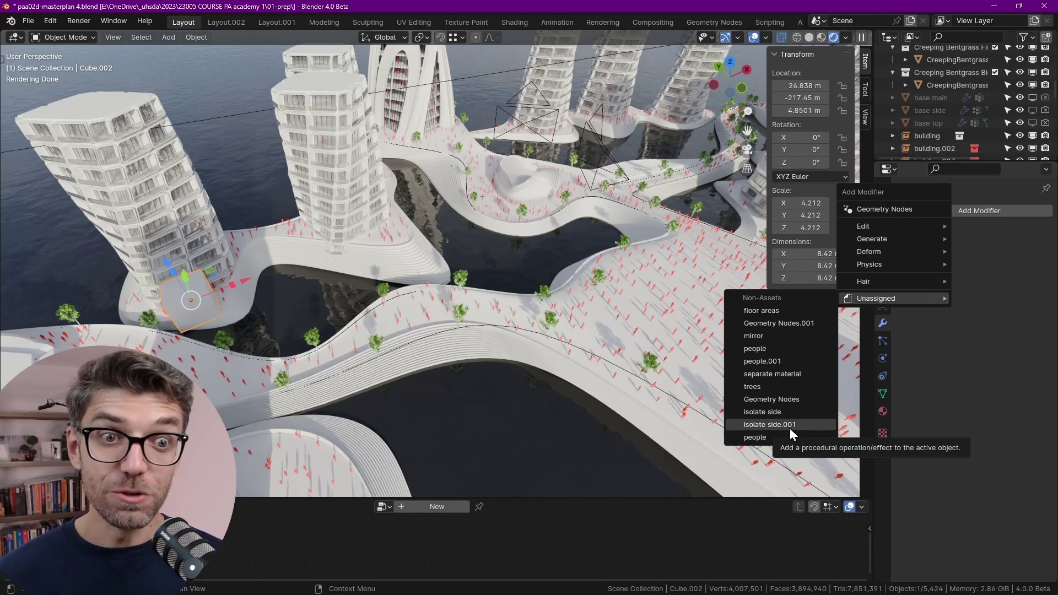
Add a Subdivision Surface modifier to Cube.002, found by searching 'sub'.
left_click(958, 210)
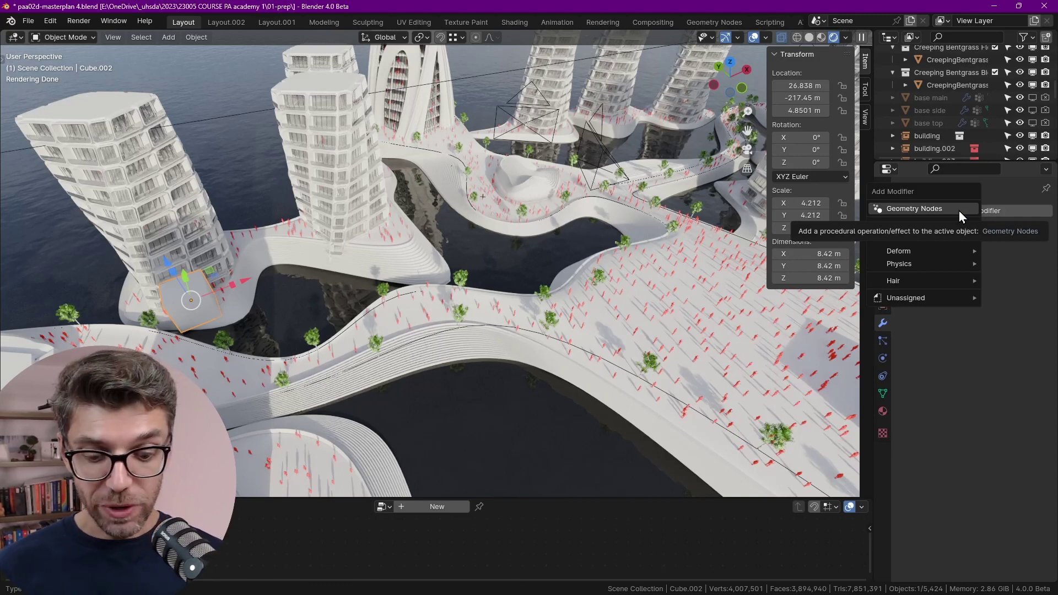
type("sub")
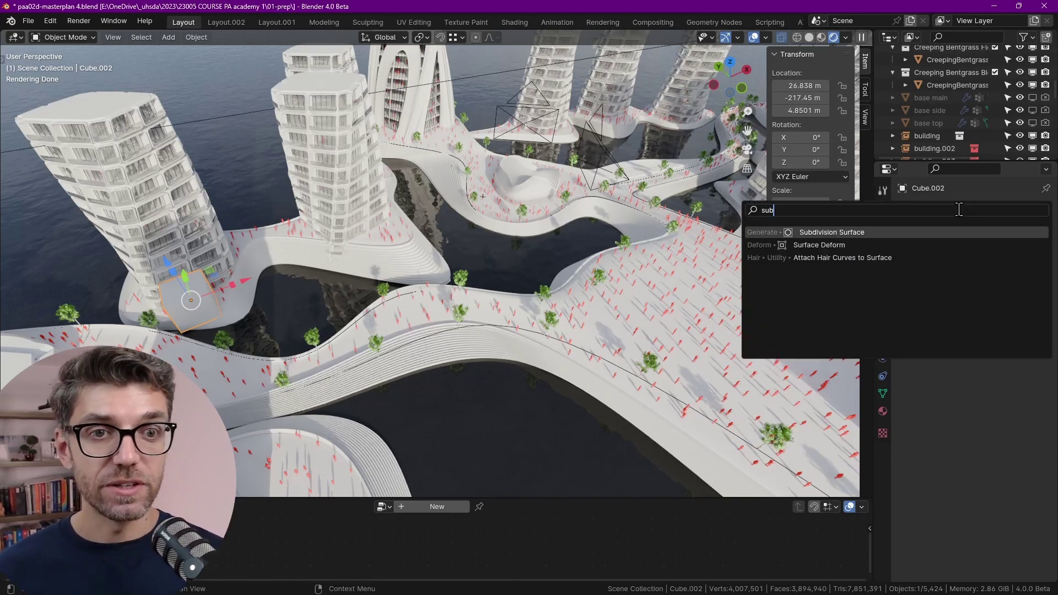
key("Return")
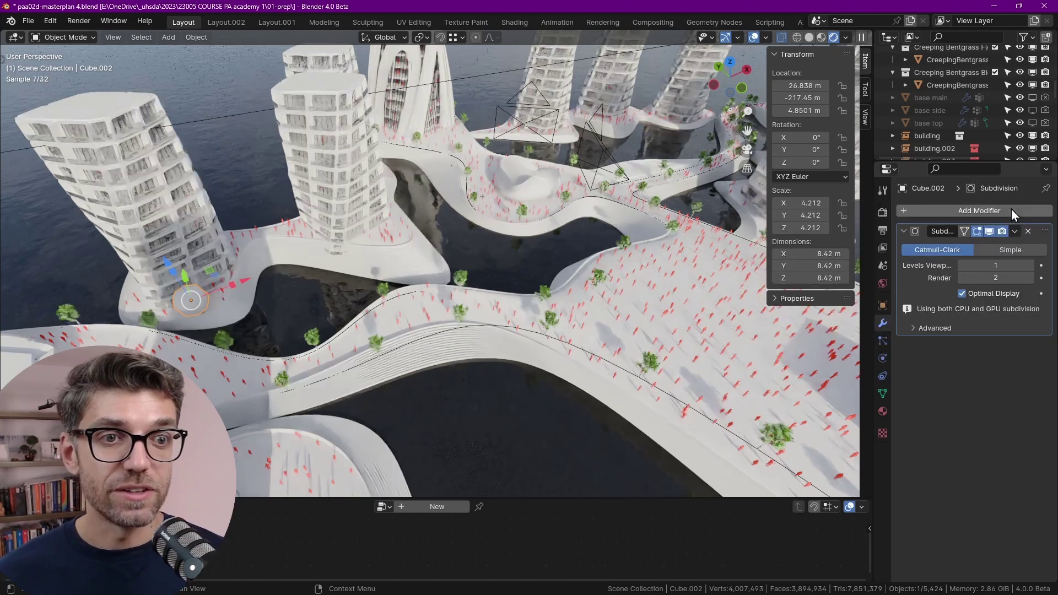
Add a Curve modifier below the Subdivision Surface, found by searching 'cu'.
left_click(992, 208)
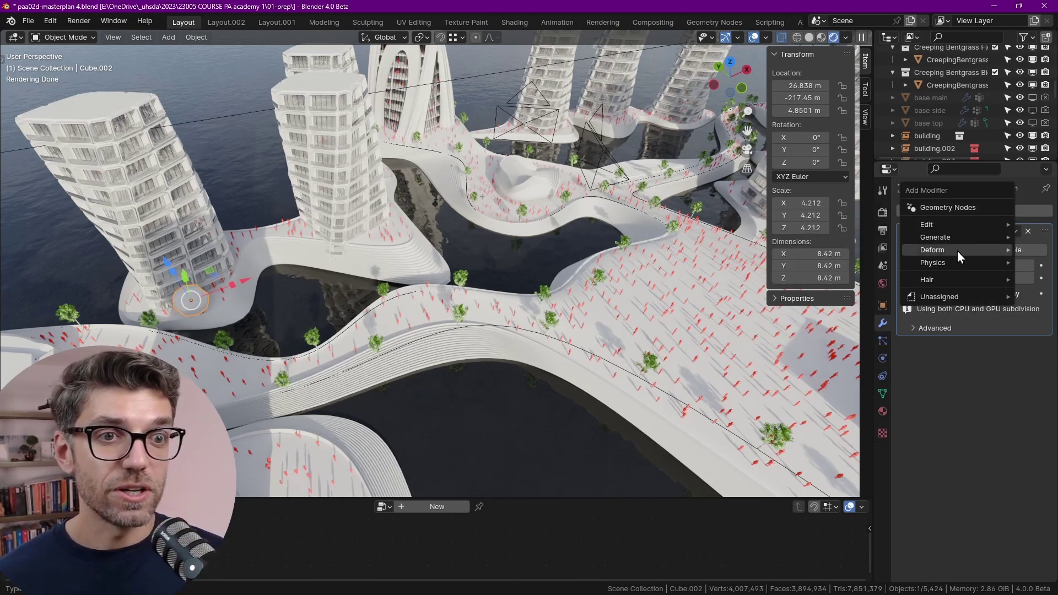
mouse_move(935, 238)
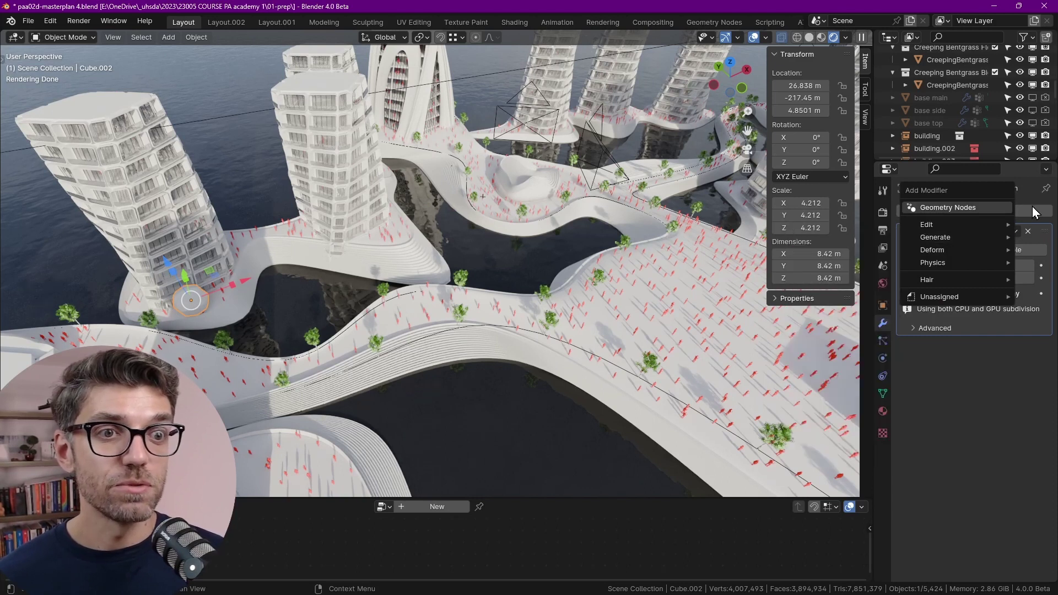
left_click(1029, 206)
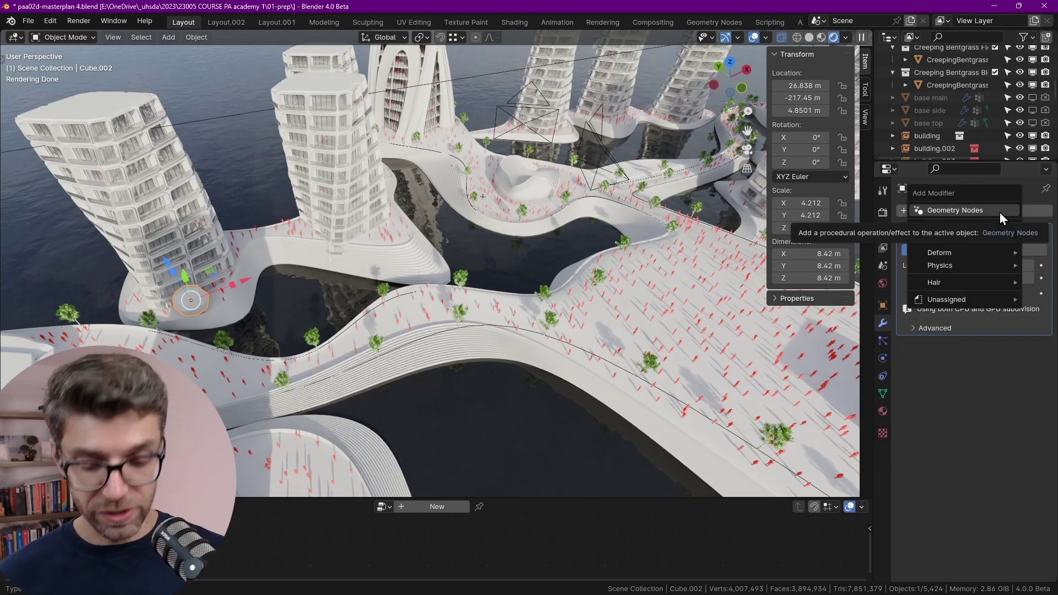
type("curv")
key("Return")
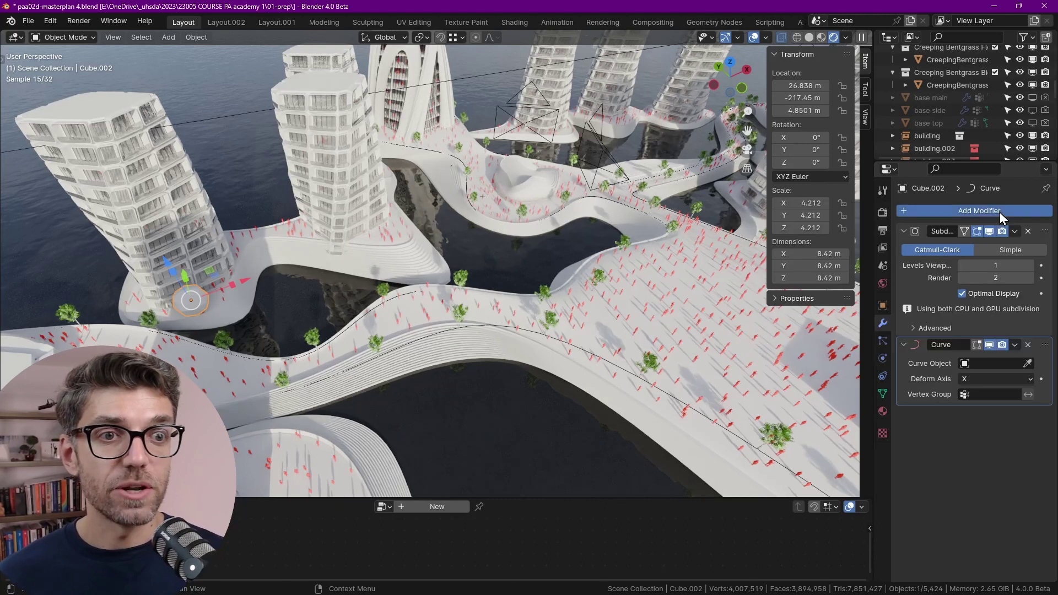
left_click(1000, 213)
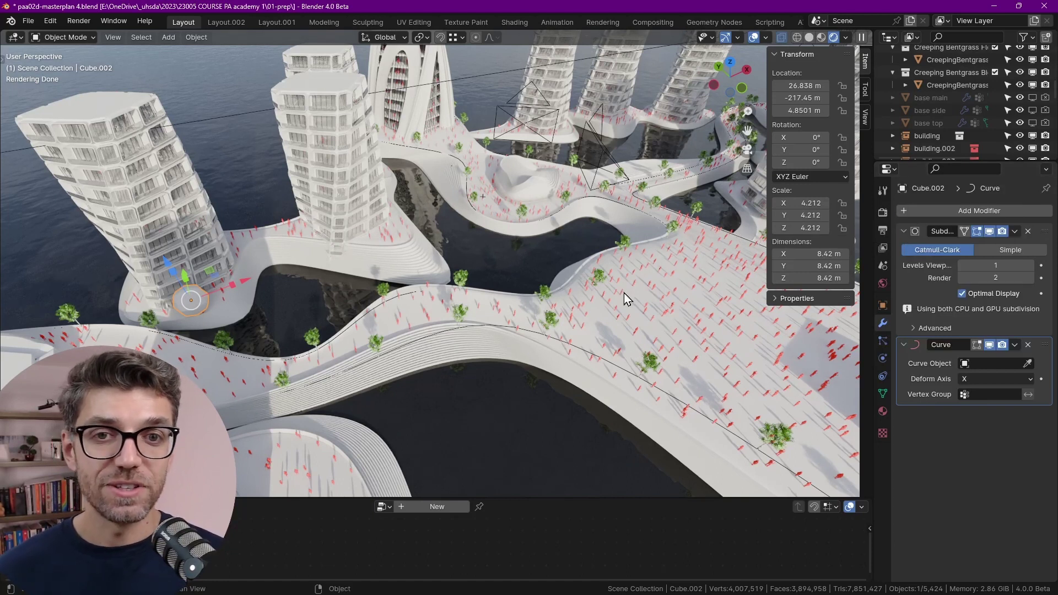
middle_click_drag(624, 293, 656, 294, "shift")
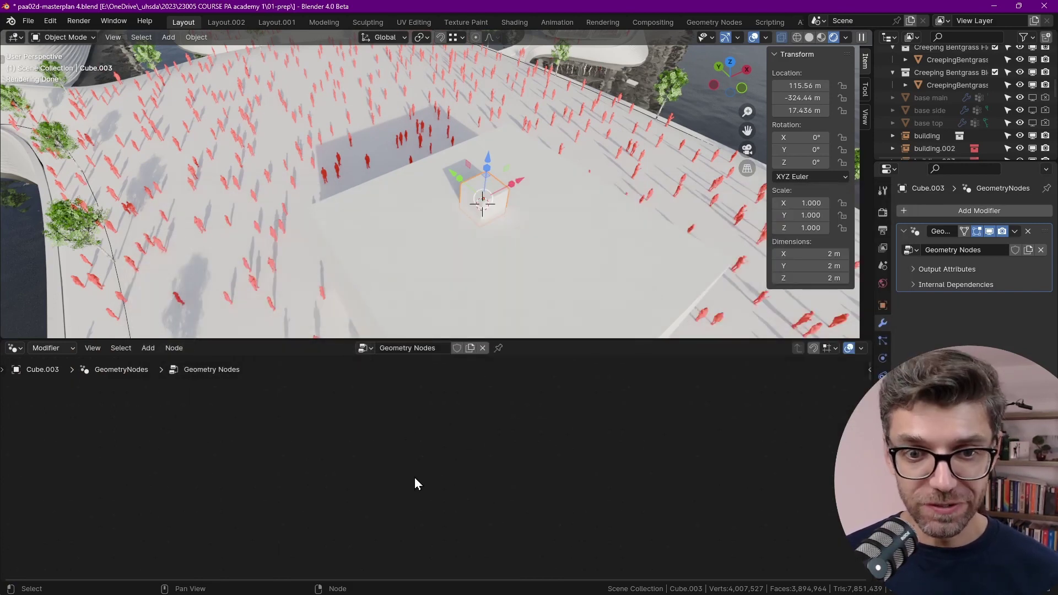
key("shift+a")
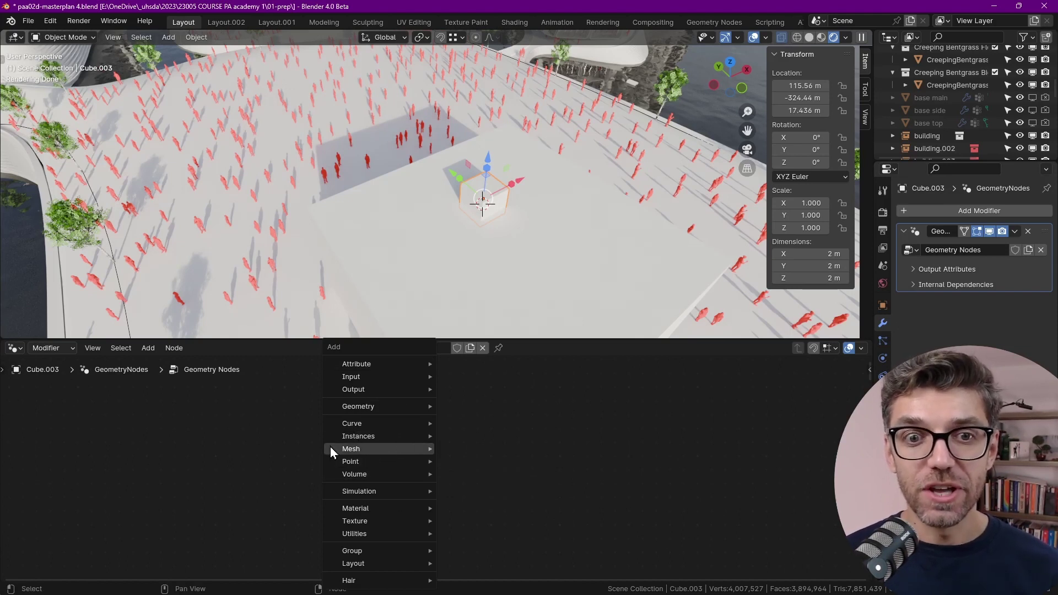
mouse_move(350, 449)
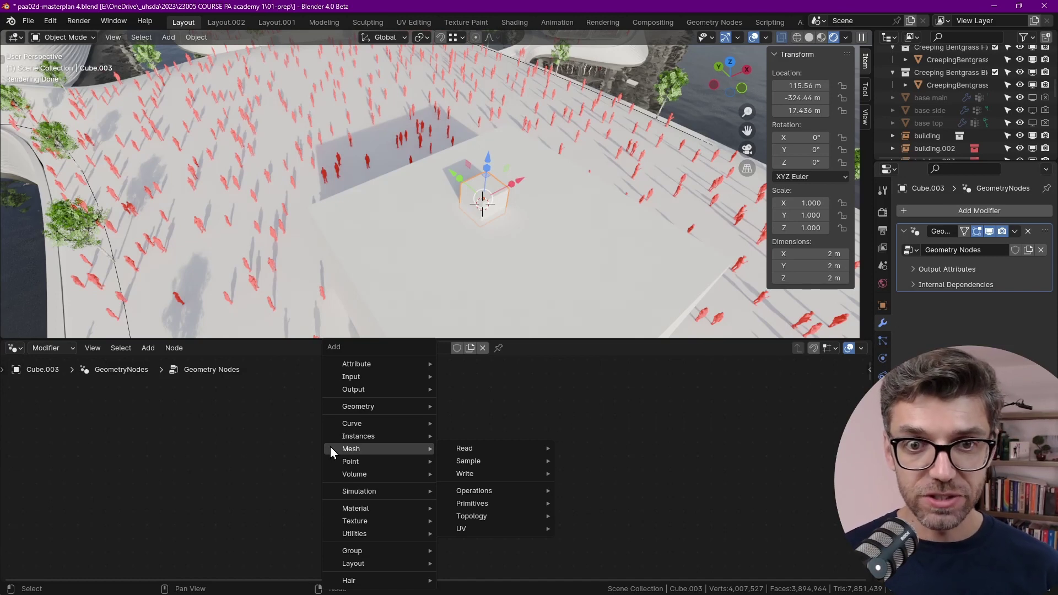
type("skjd")
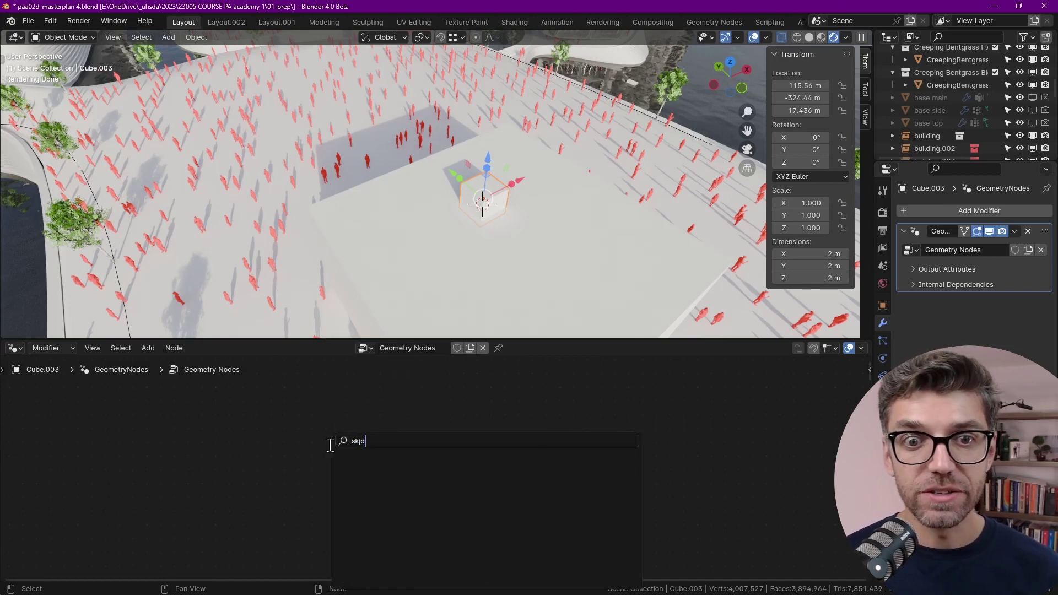
key("Escape")
key("shift+a")
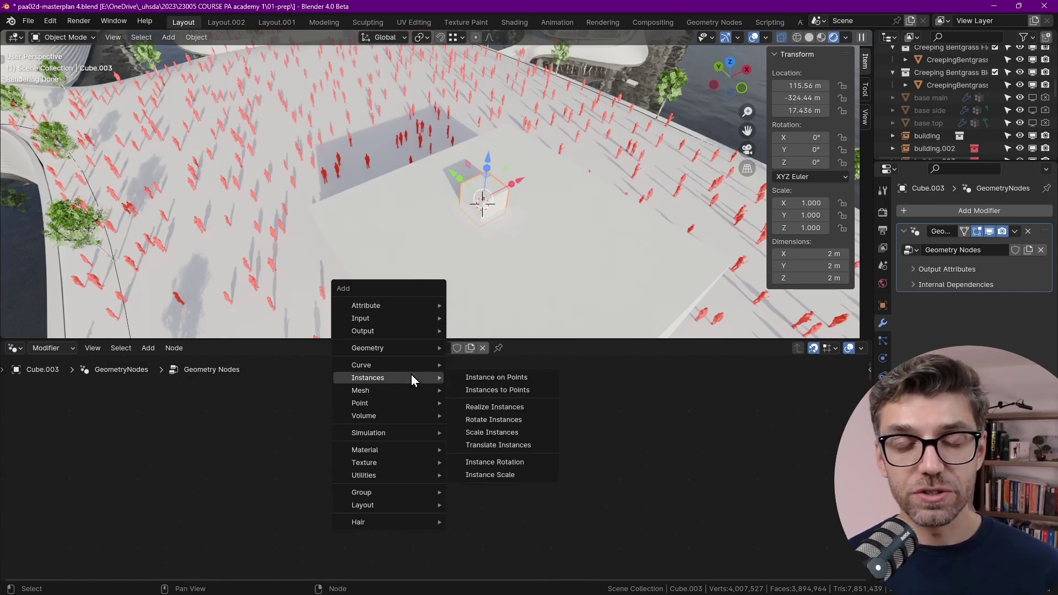
mouse_move(389, 403)
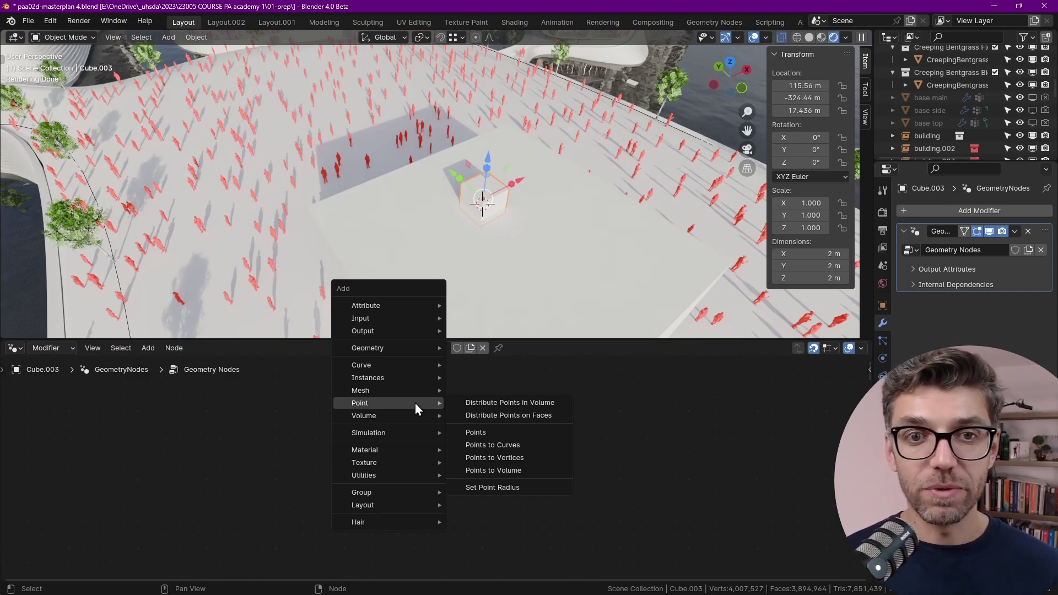
key("Escape")
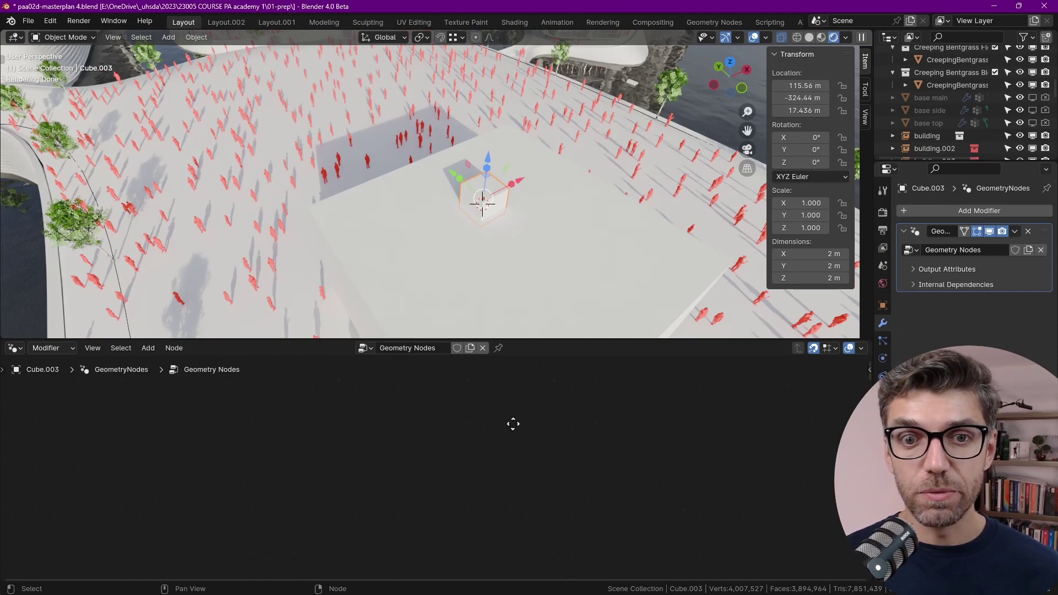
scroll(477, 192, "up", 2)
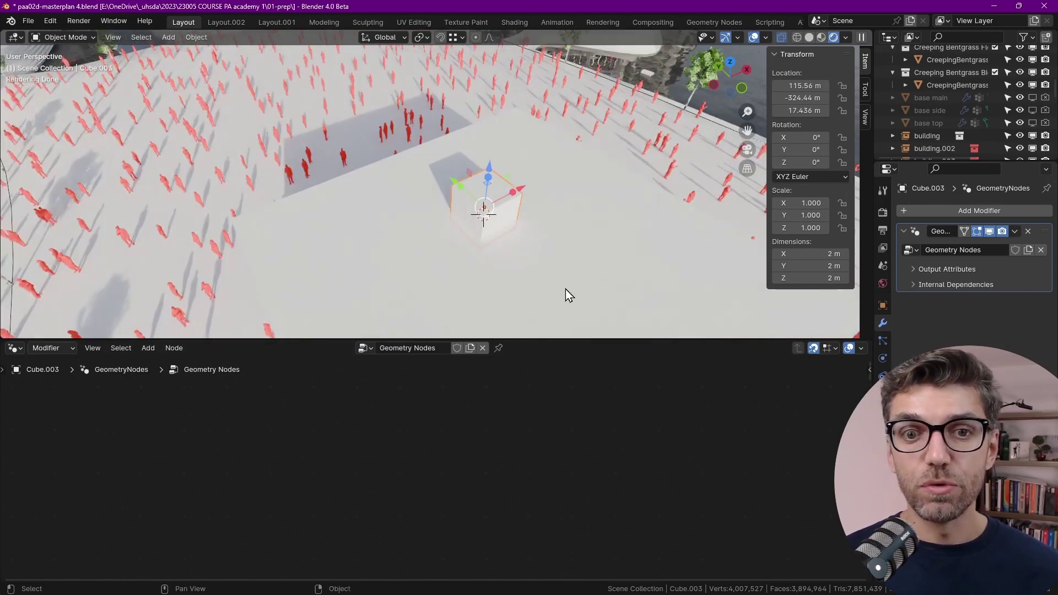
Add a Mesh Circle node below the main link with a 7.8 m radius.
scroll(492, 261, "down", 2)
key("shift+a")
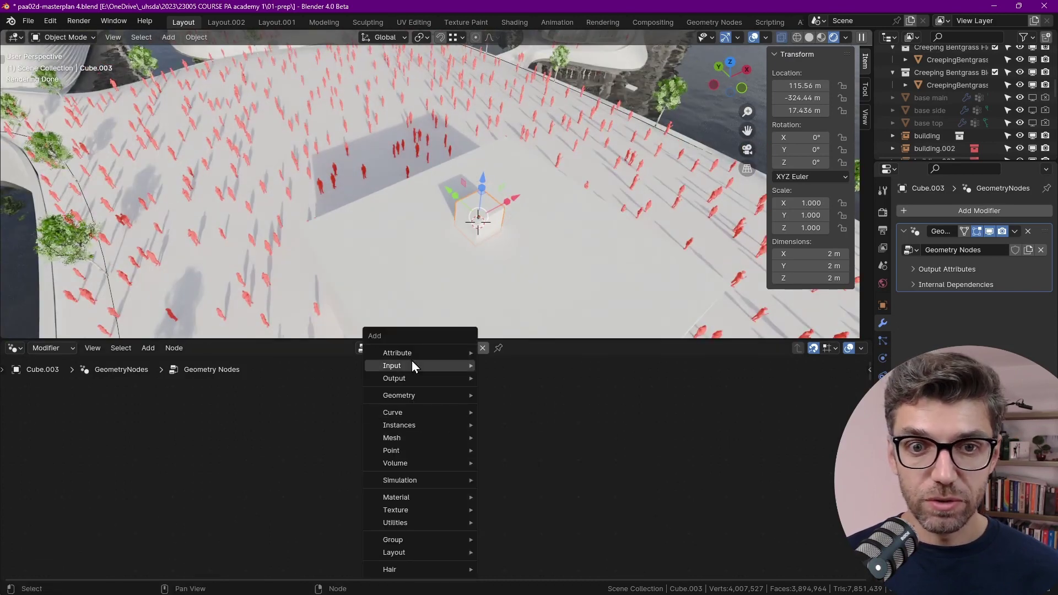
type("circ")
key("Return")
left_click(478, 463)
key("Home")
left_click_drag(344, 413, 465, 553)
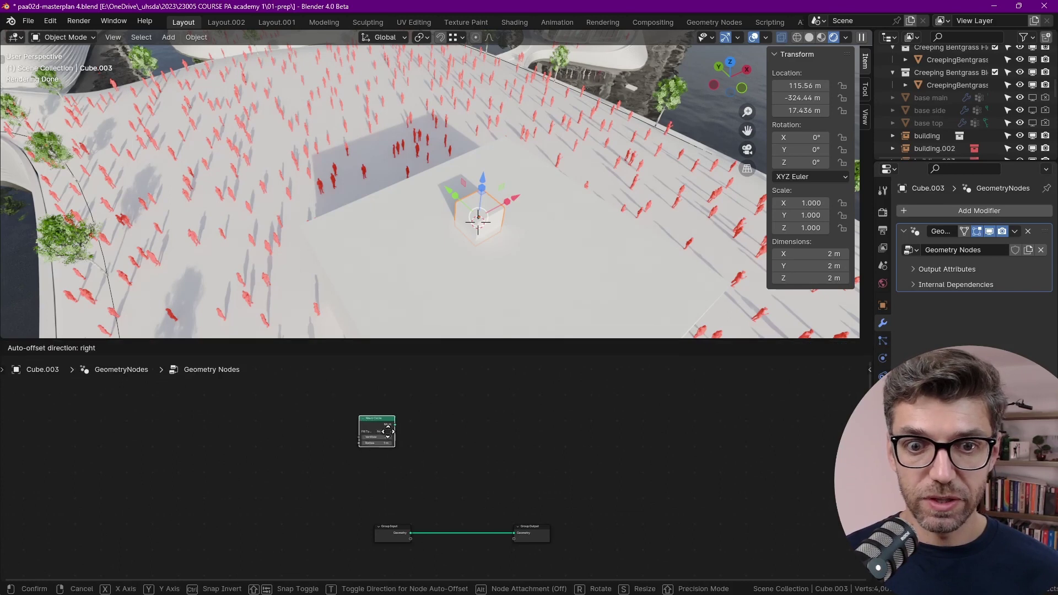
left_click(465, 551)
key("Home")
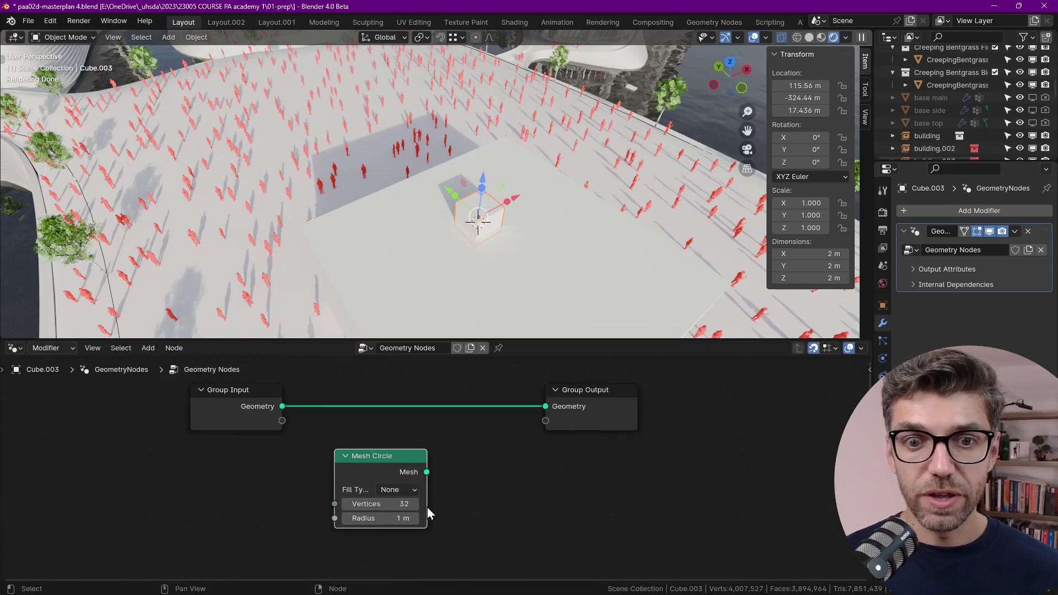
left_click_drag(380, 518, 391, 518)
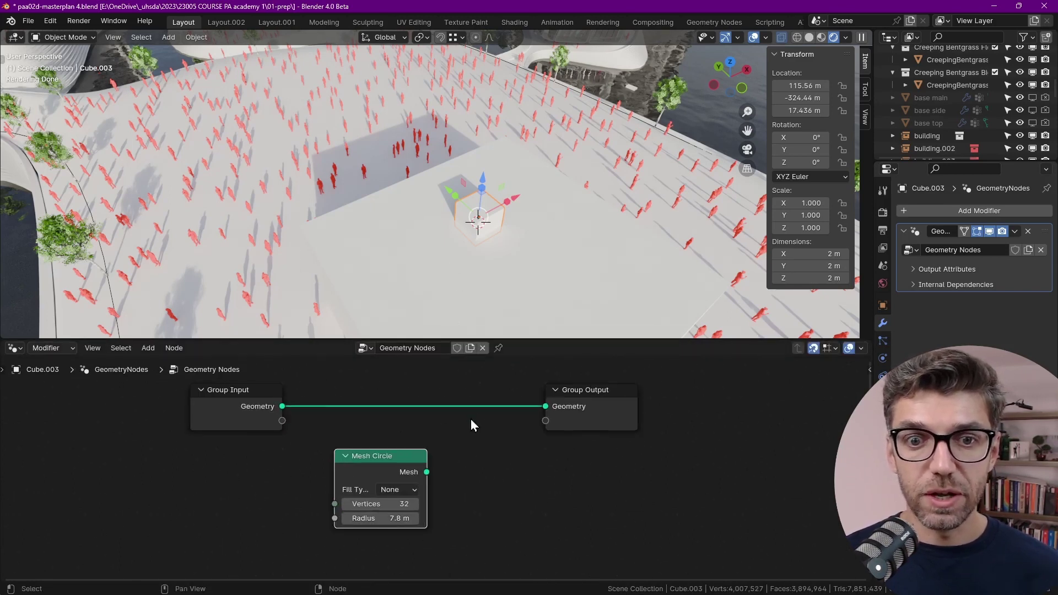
Insert Instance on Points, wiring the circle into Points and the cube into Instance.
middle_click_drag(553, 443, 491, 470)
key("shift+a")
type("insta")
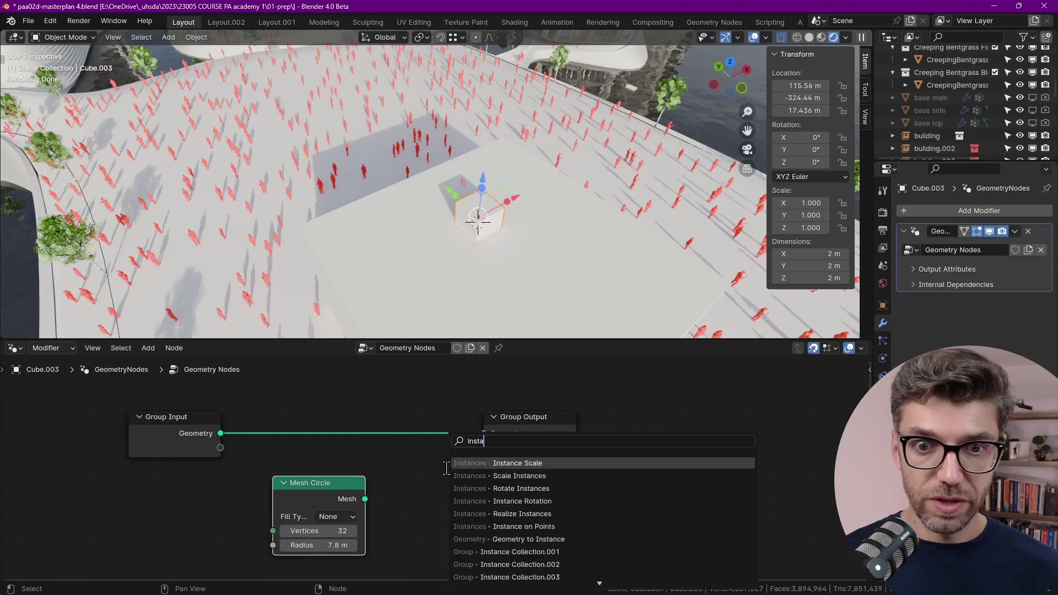
type(" on")
left_click(524, 476)
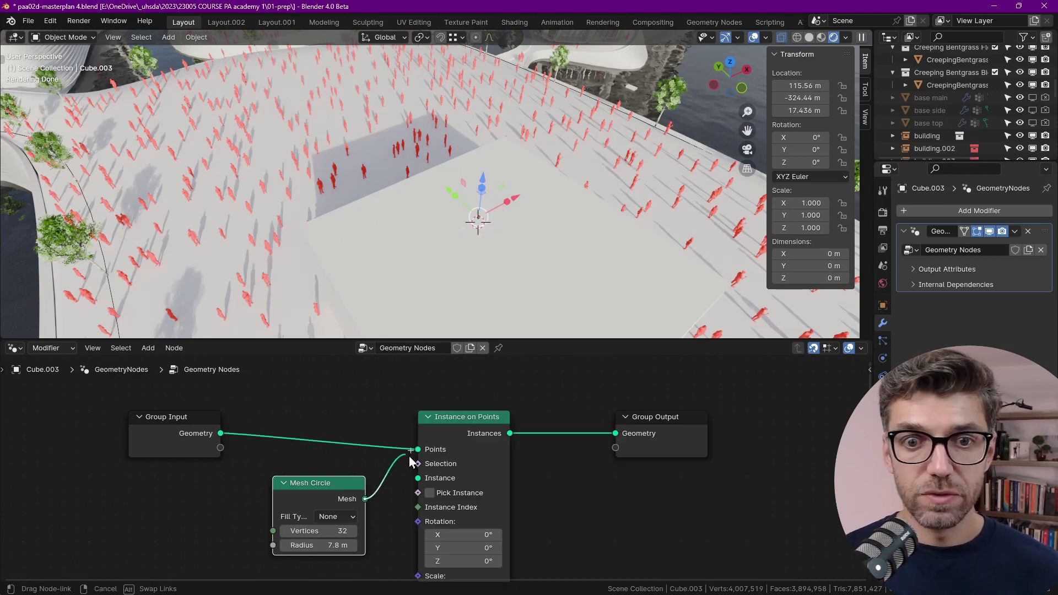
left_click_drag(365, 499, 418, 449)
left_click_drag(220, 433, 418, 478)
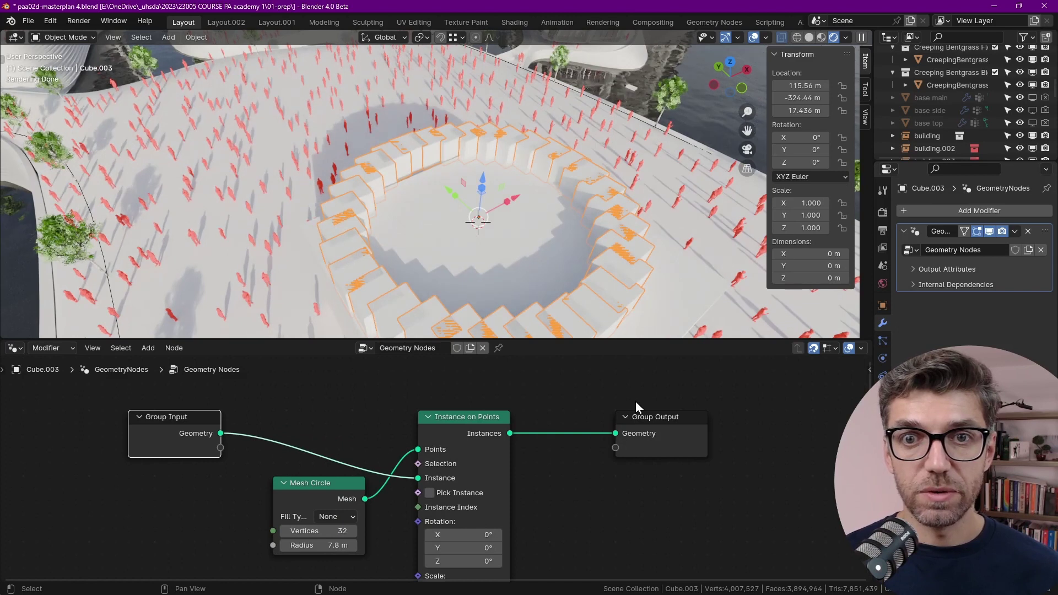
middle_click_drag(717, 434, 781, 409)
Reduce the Mesh Circle to 15 vertices for a ring of 15 cubes.
left_click_drag(380, 507, 353, 506)
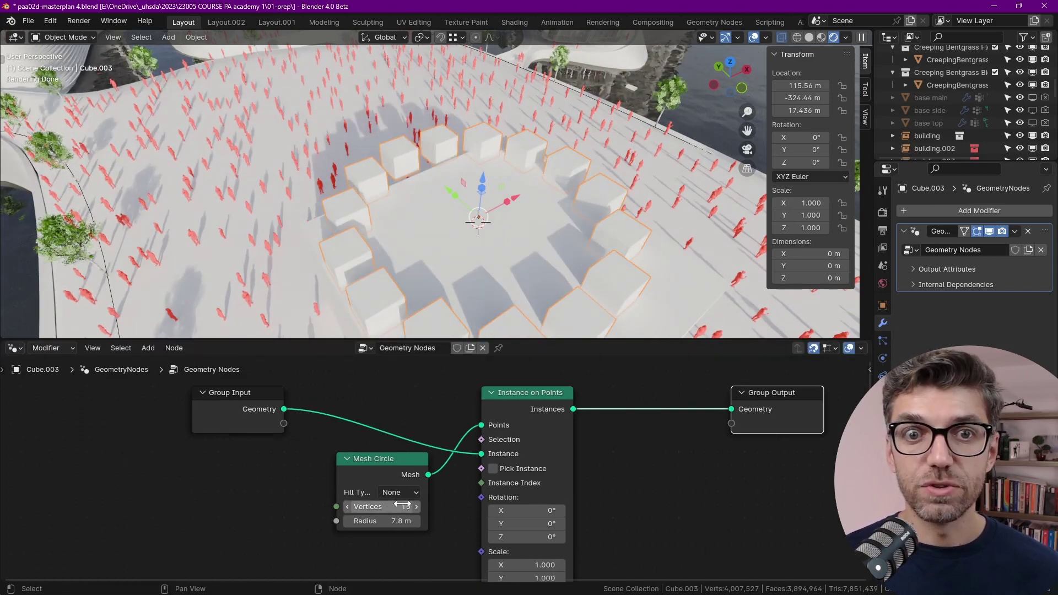
scroll(478, 234, "down", 3)
middle_click_drag(677, 406, 538, 397)
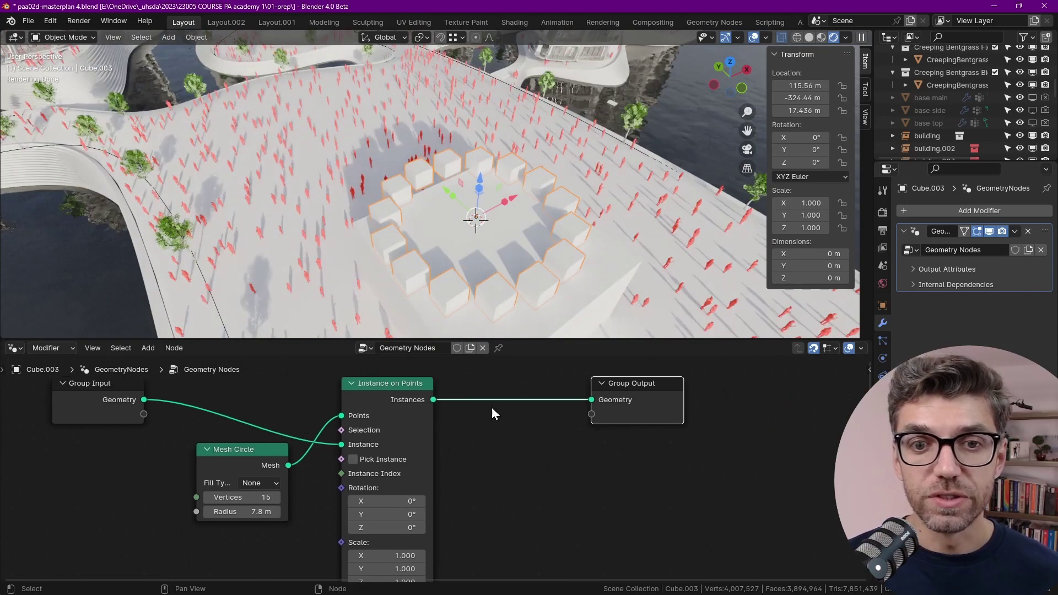
middle_click_drag(667, 398, 567, 419)
key("shift+a")
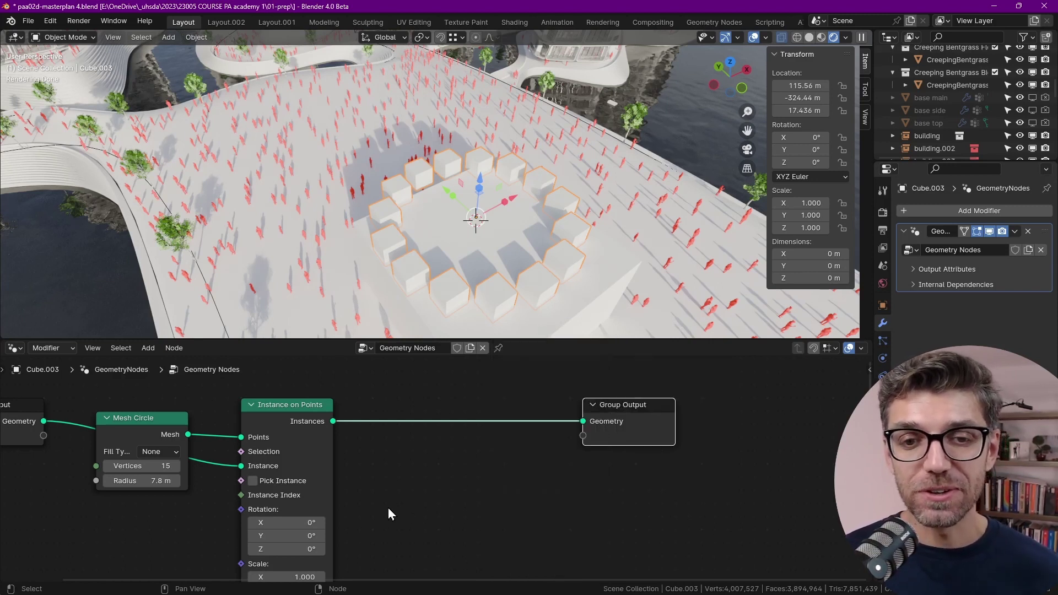
middle_click_drag(392, 514, 401, 545)
key("shift+a")
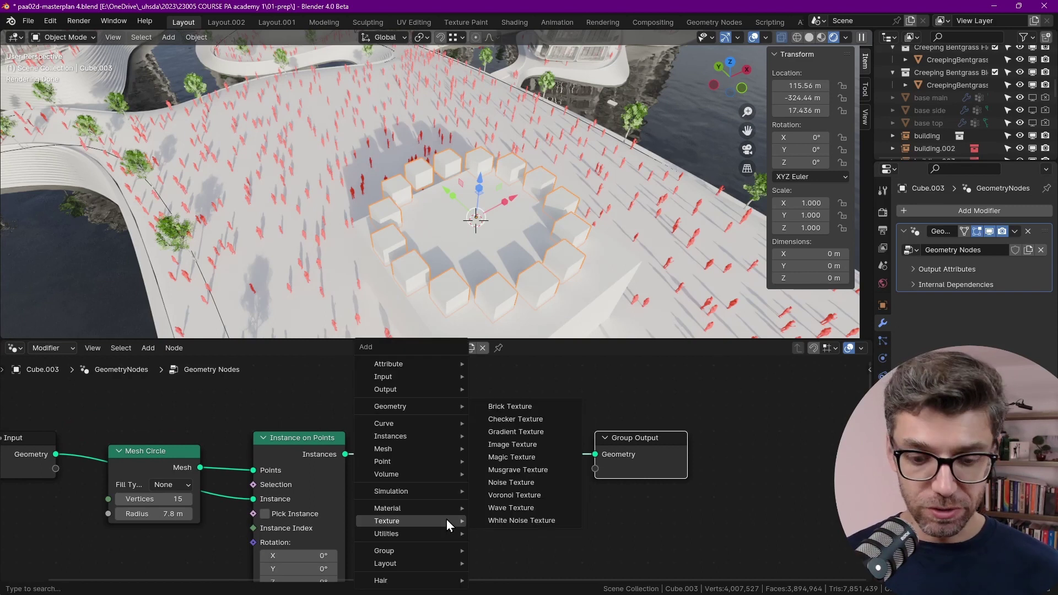
Insert Transform Geometry before Group Output, raising the ring 2.3 m with X scale 0.6.
type("tran")
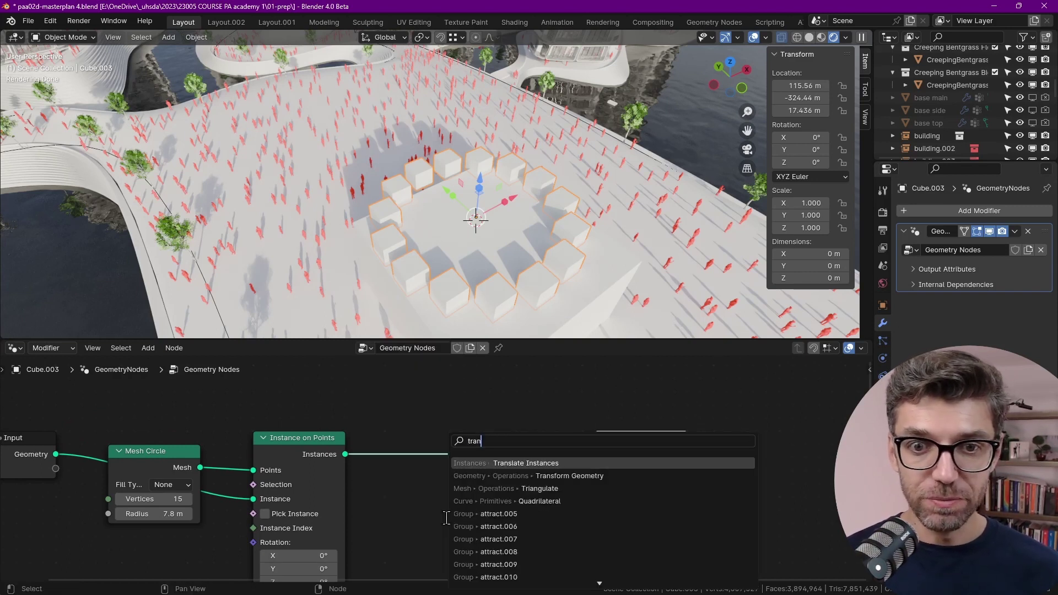
key("Down")
key("Return")
left_click(452, 442)
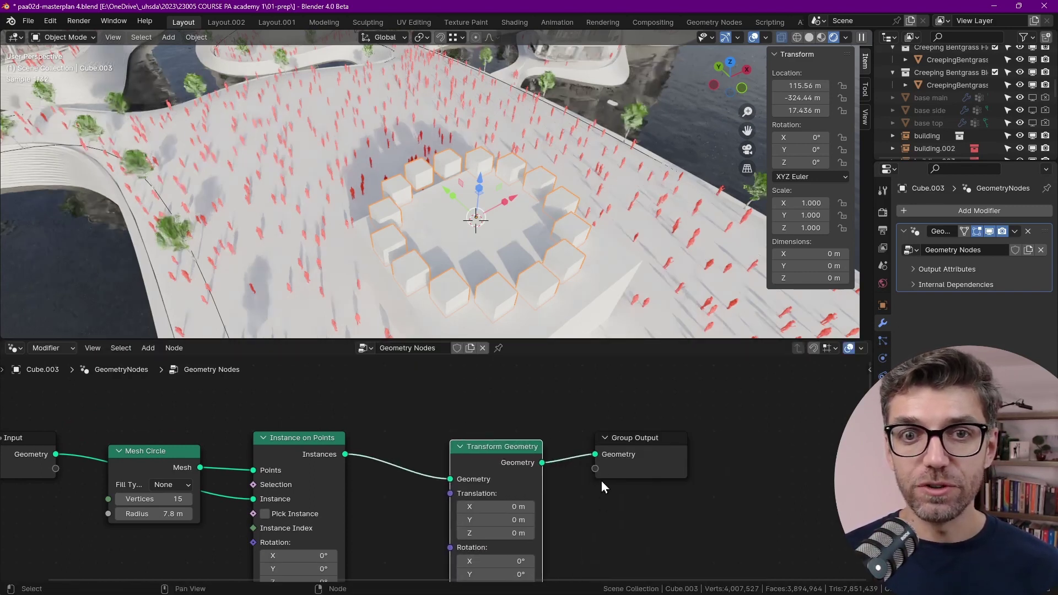
middle_click_drag(634, 422, 564, 495)
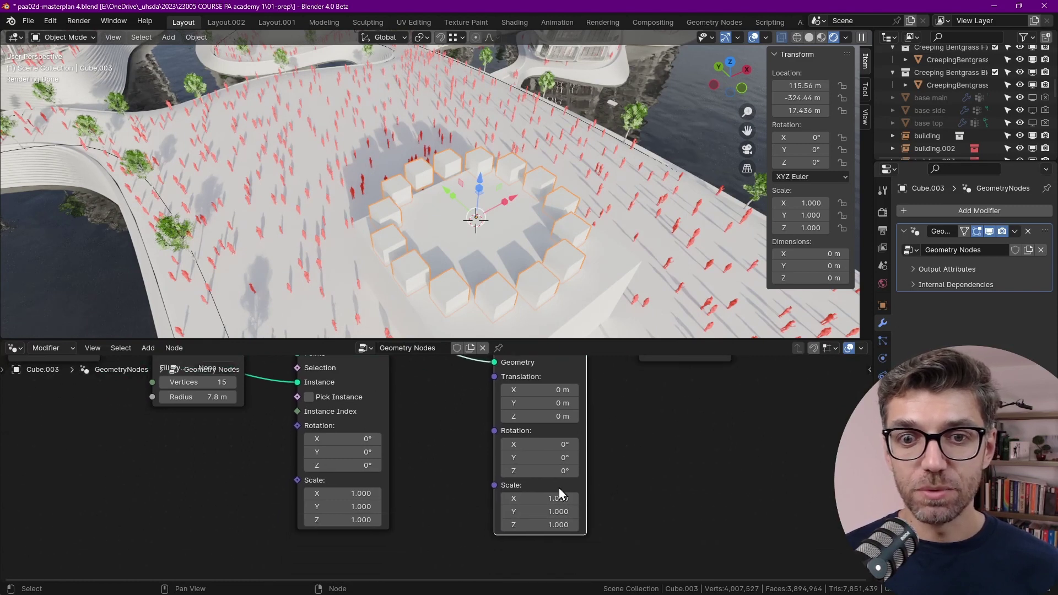
left_click_drag(538, 416, 573, 416)
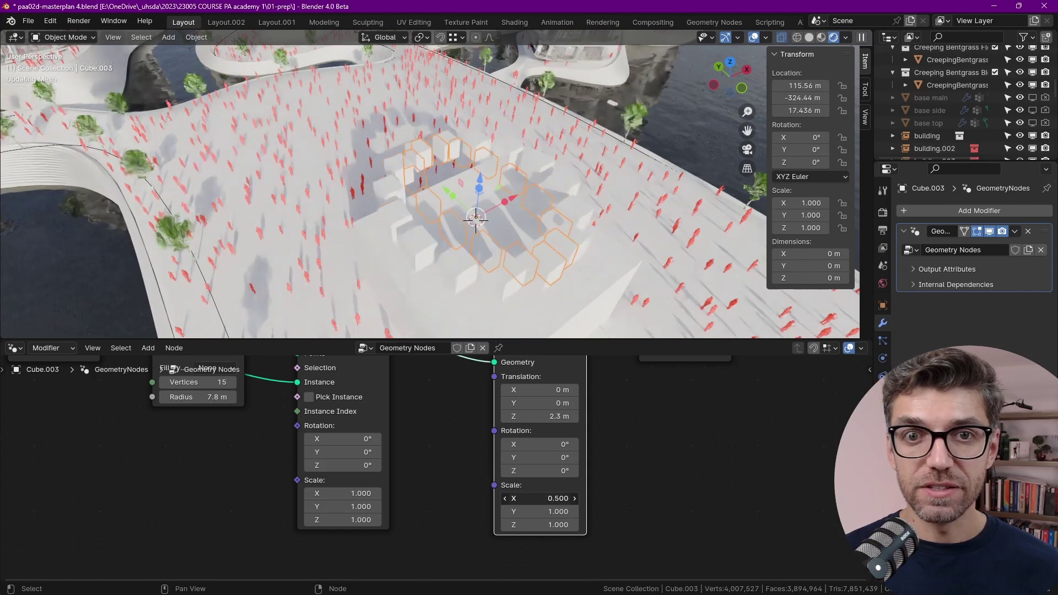
left_click_drag(543, 498, 551, 498)
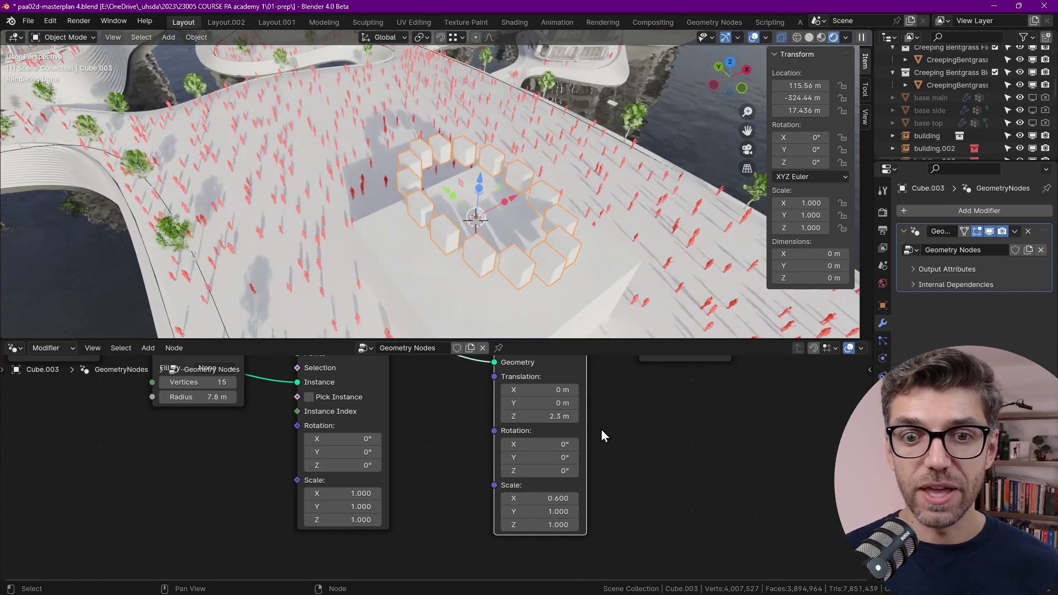
middle_click_drag(601, 428, 531, 458)
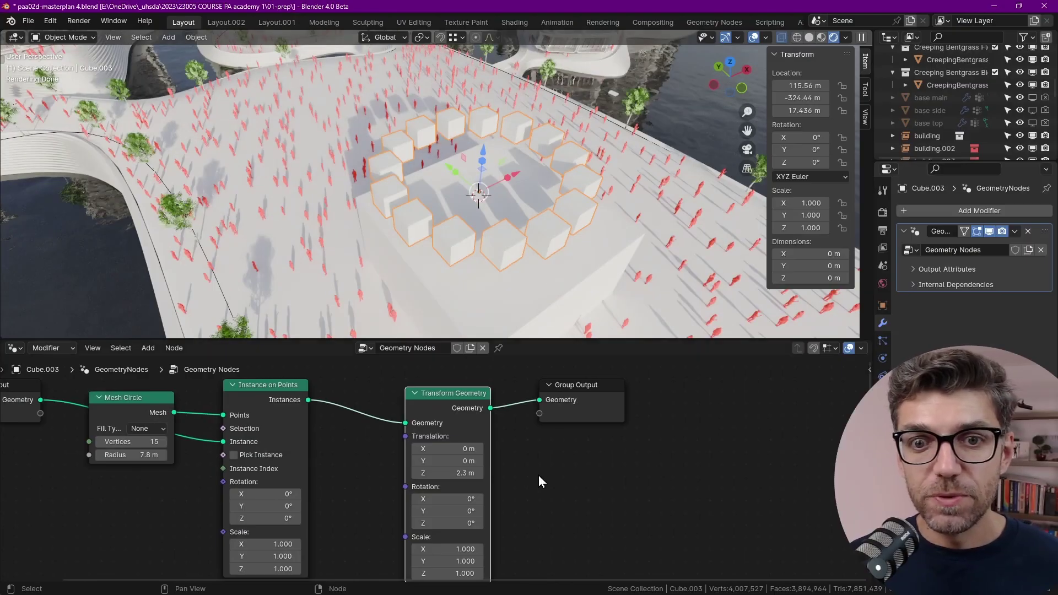
middle_click_drag(539, 476, 591, 495)
Add a Repeat Zone below the node chain, found by searching 'repeat'.
key("shift+a")
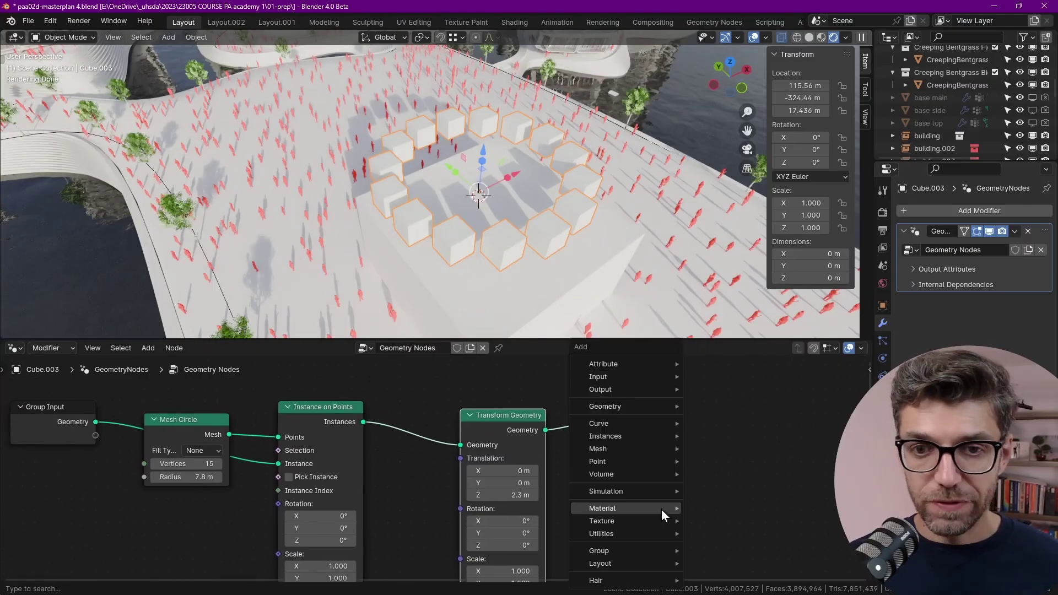
type("ra")
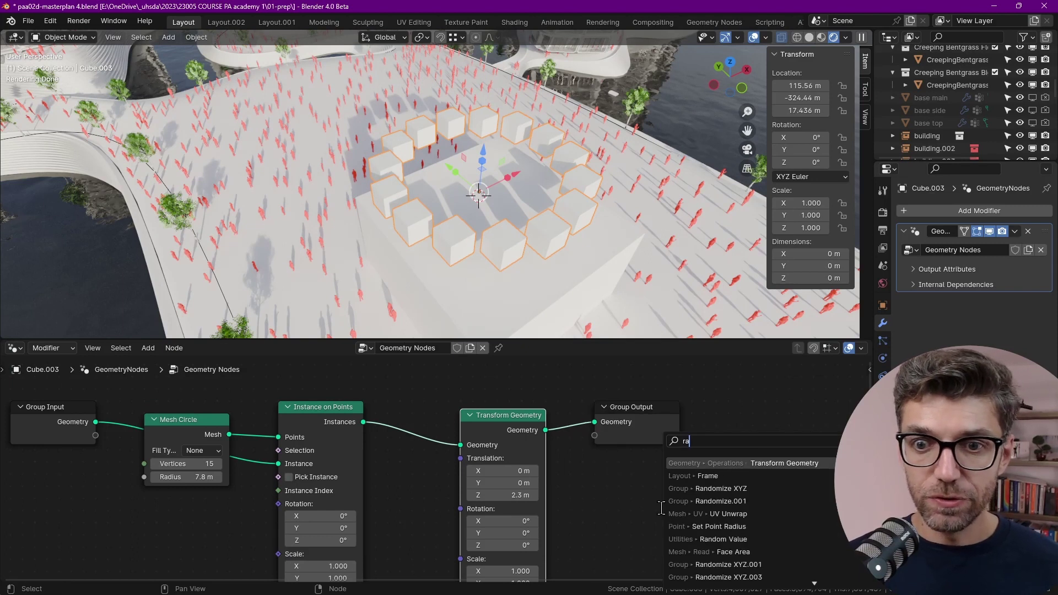
key("BackSpace")
type("epea")
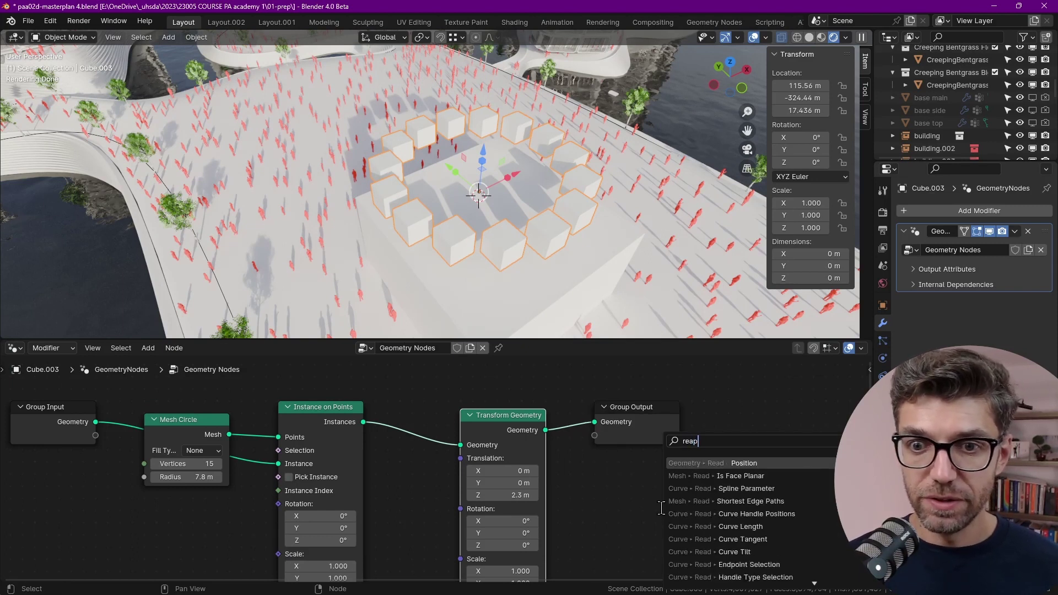
key("Return")
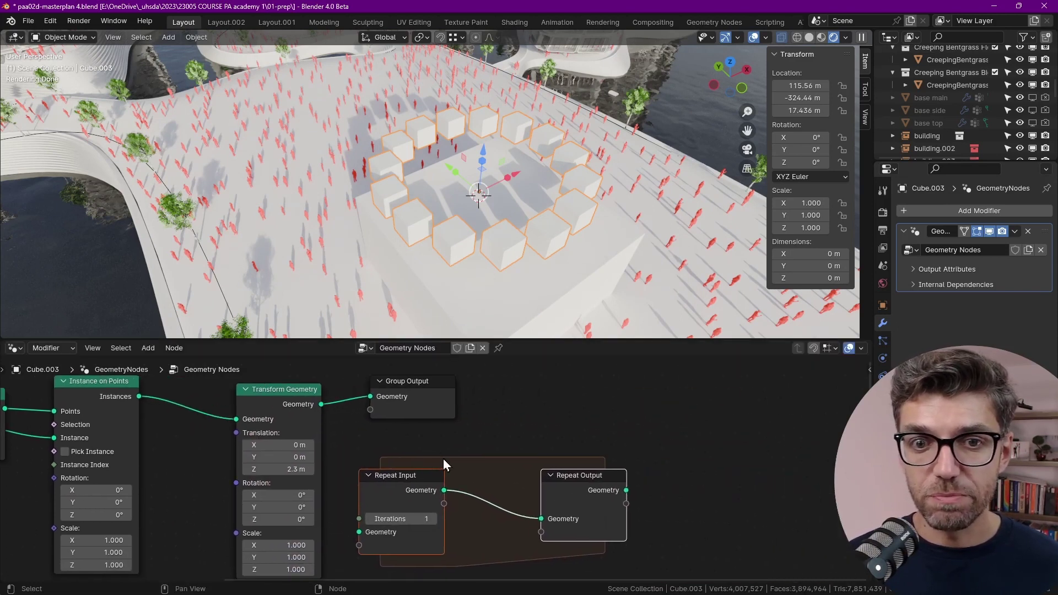
left_click(457, 398)
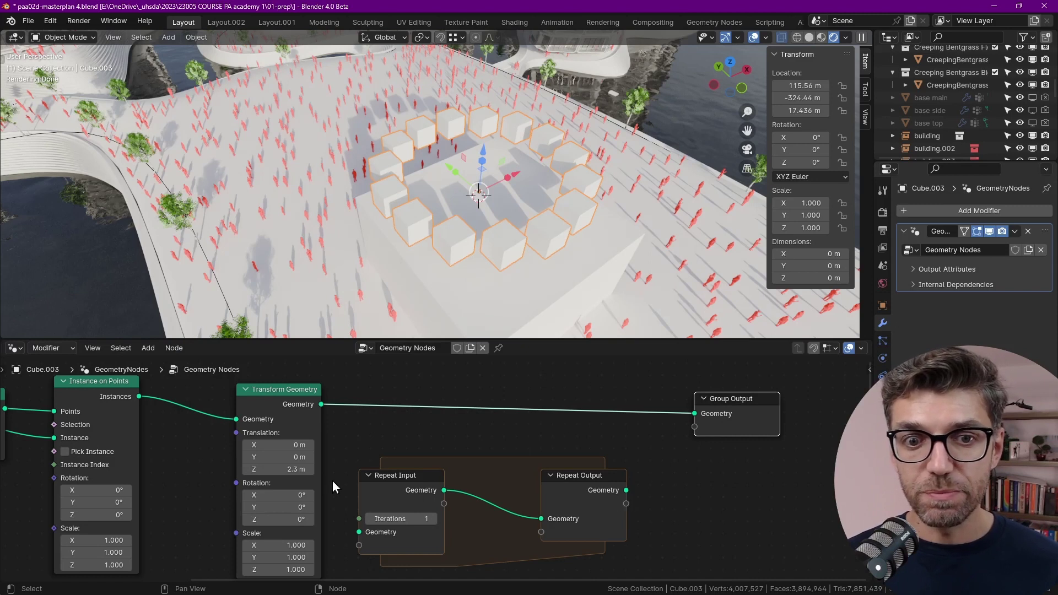
Link the Instance on Points output into the Repeat Input geometry.
middle_click_drag(179, 416, 312, 408)
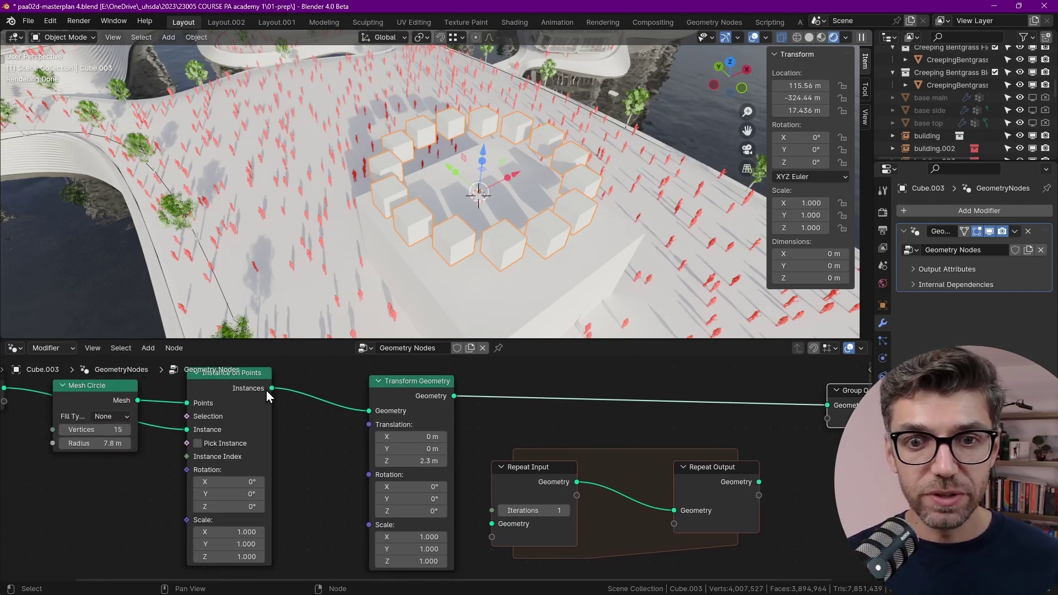
left_click_drag(268, 390, 488, 526)
left_click(408, 388)
Duplicate Transform Geometry into the repeat zone and link Repeat Output to Group Output.
key("shift+d")
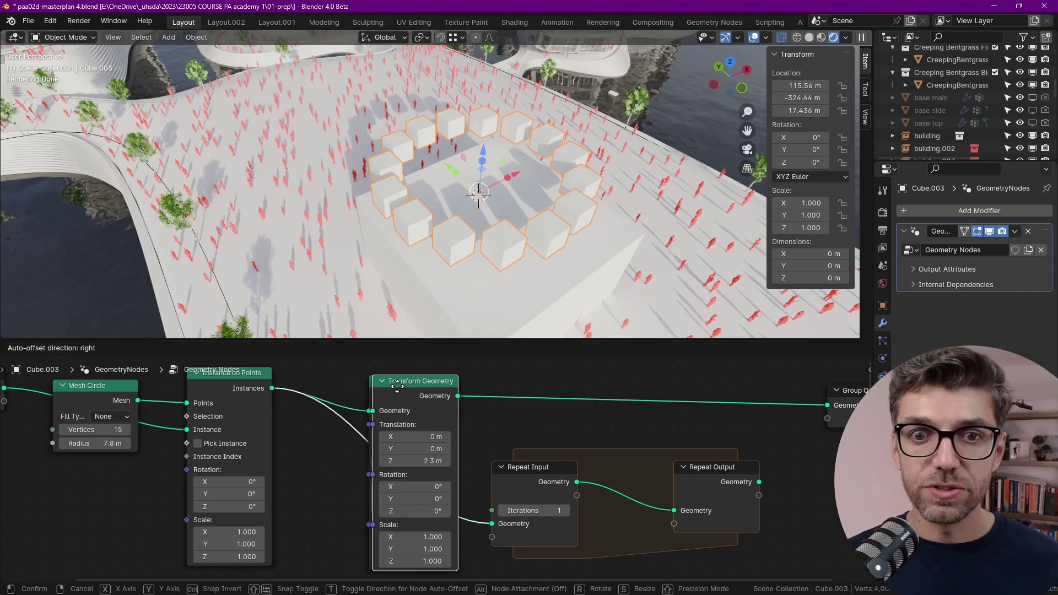
left_click(620, 470)
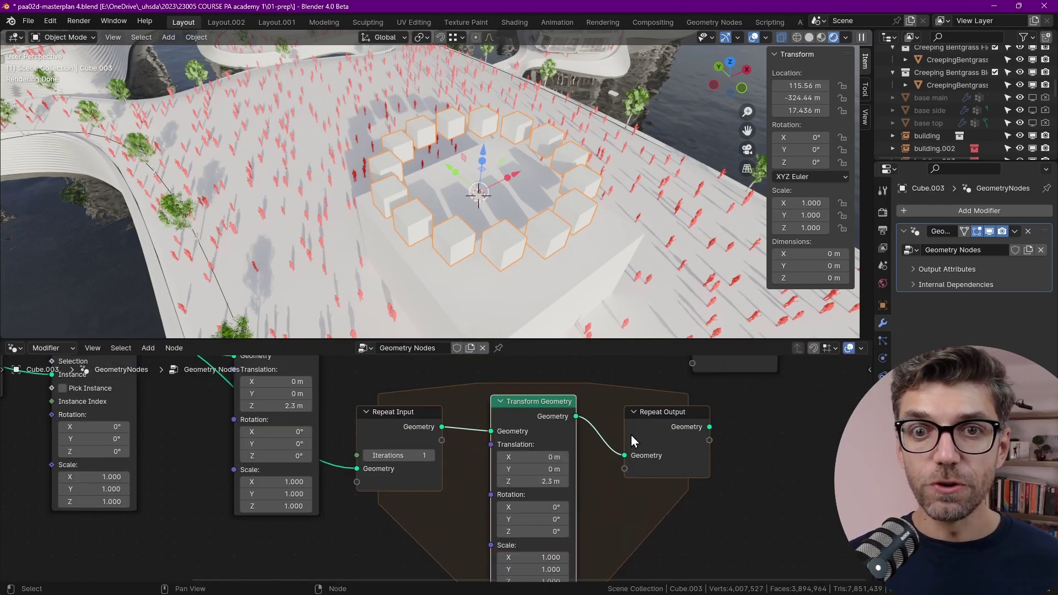
middle_click_drag(871, 502, 656, 499)
left_click_drag(628, 484, 612, 403)
middle_click_drag(612, 408, 551, 496)
Set the copied transform's Translation Z to 2 m.
scroll(541, 512, "up", 2)
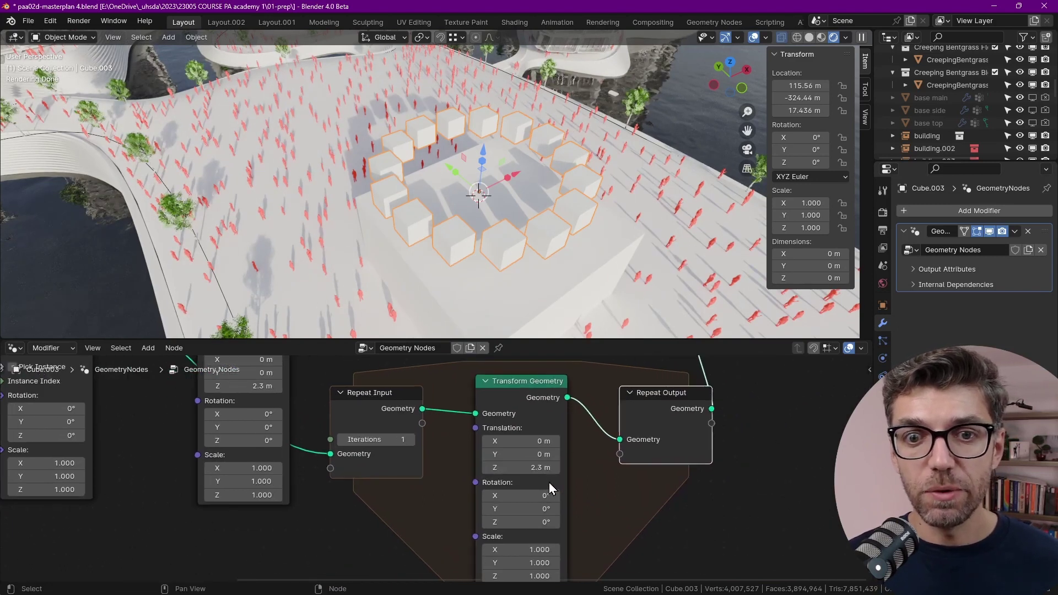
scroll(541, 512, "down", 2)
scroll(530, 514, "up", 2)
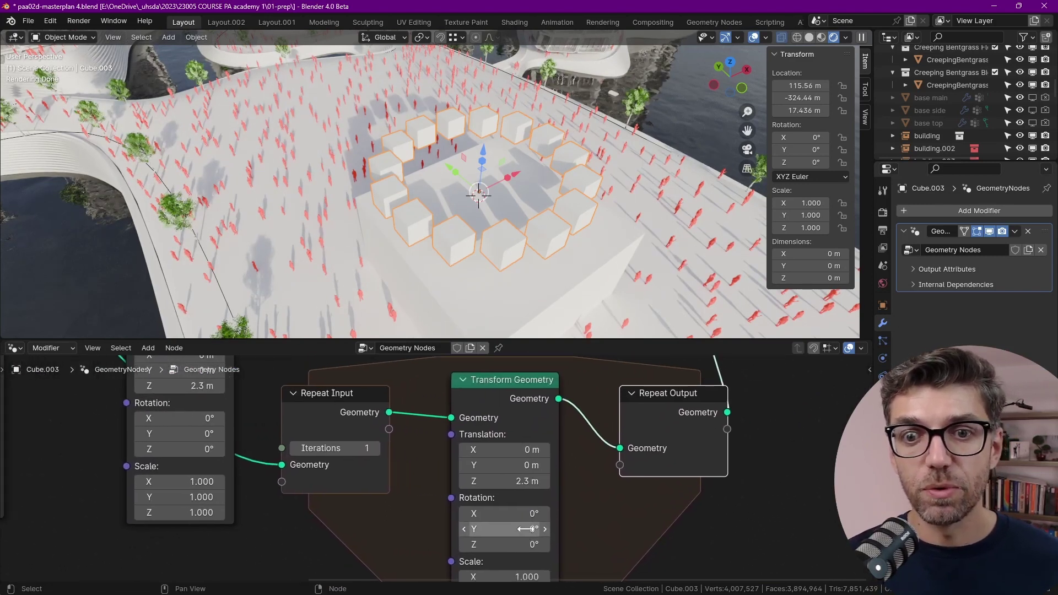
middle_click_drag(525, 515, 528, 507)
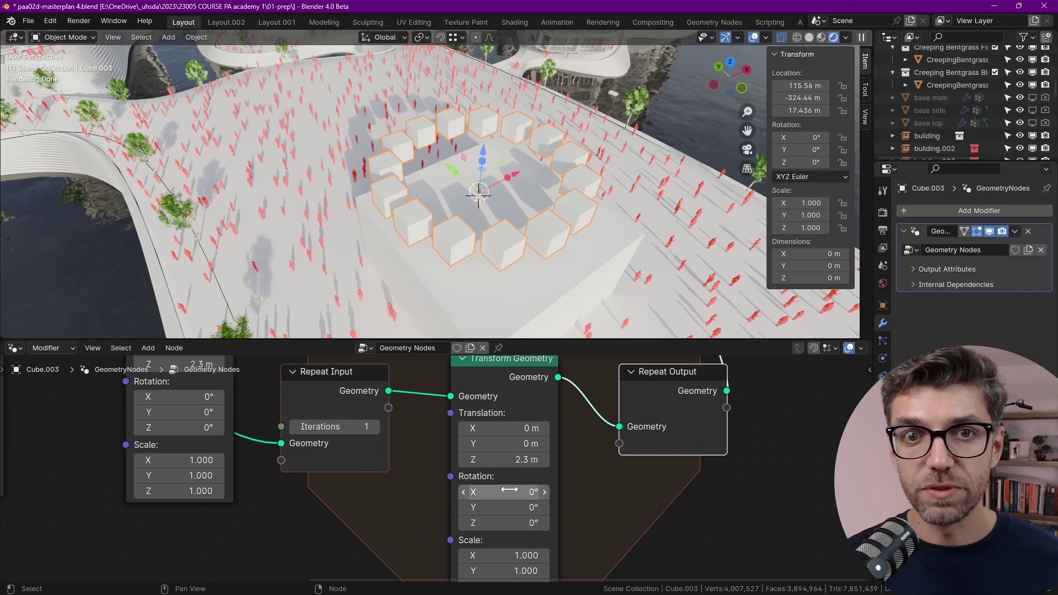
scroll(520, 460, "down", 1)
scroll(520, 460, "down", 1)
mouse_move(453, 496)
middle_mouse_down()
mouse_move(457, 470)
mouse_move(403, 400)
middle_mouse_up()
scroll(507, 467, "up", 3)
left_click(499, 464)
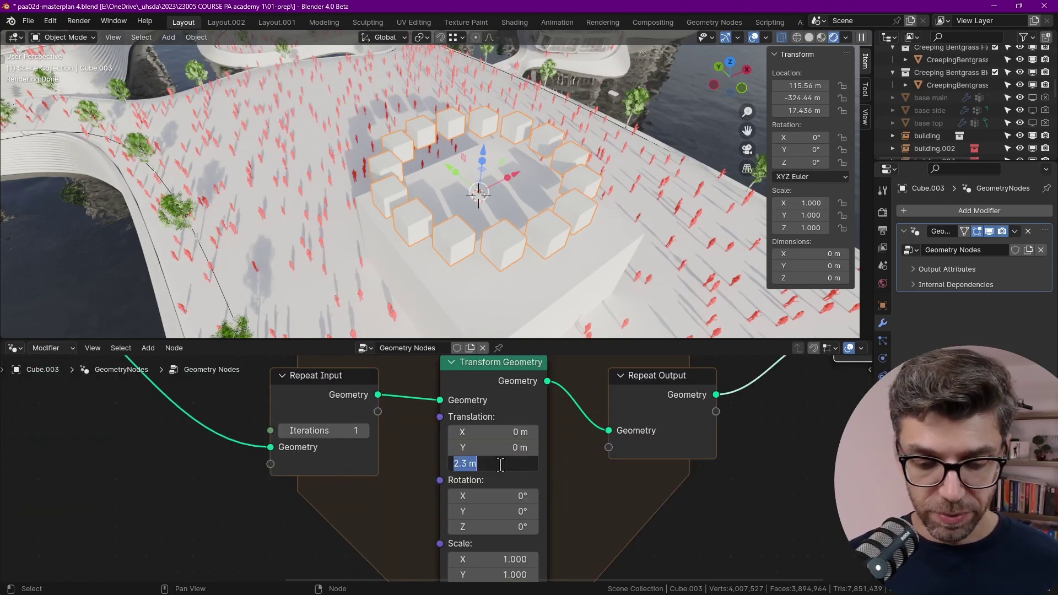
type("2")
key("Return")
Undo a trial X stretch and set the repeat zone to 4 iterations.
middle_click_drag(526, 555, 529, 513)
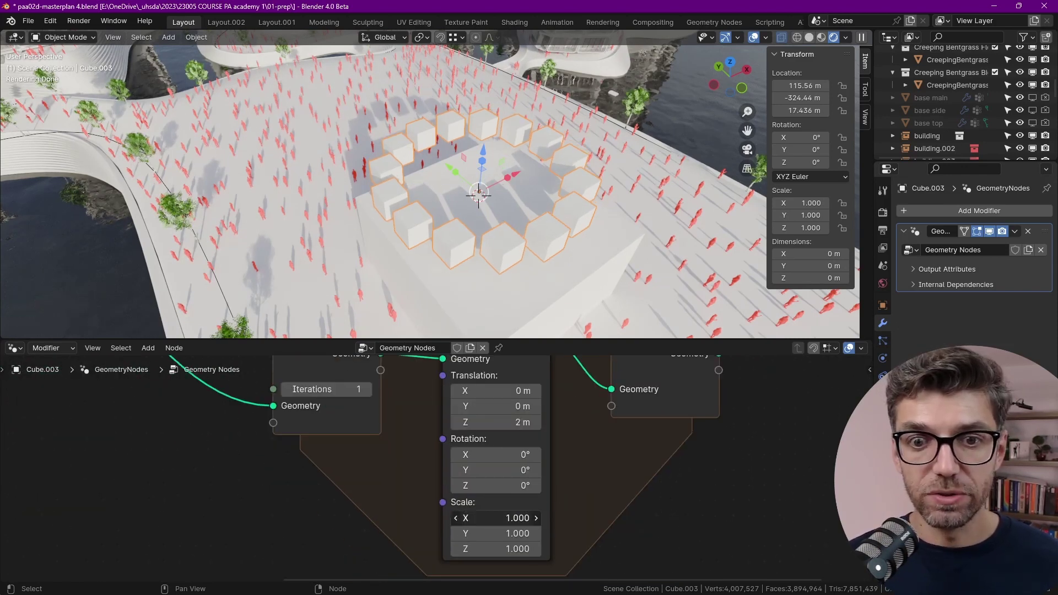
left_click_drag(504, 521, 499, 519)
key("ctrl+z")
key("Home")
left_click(319, 504)
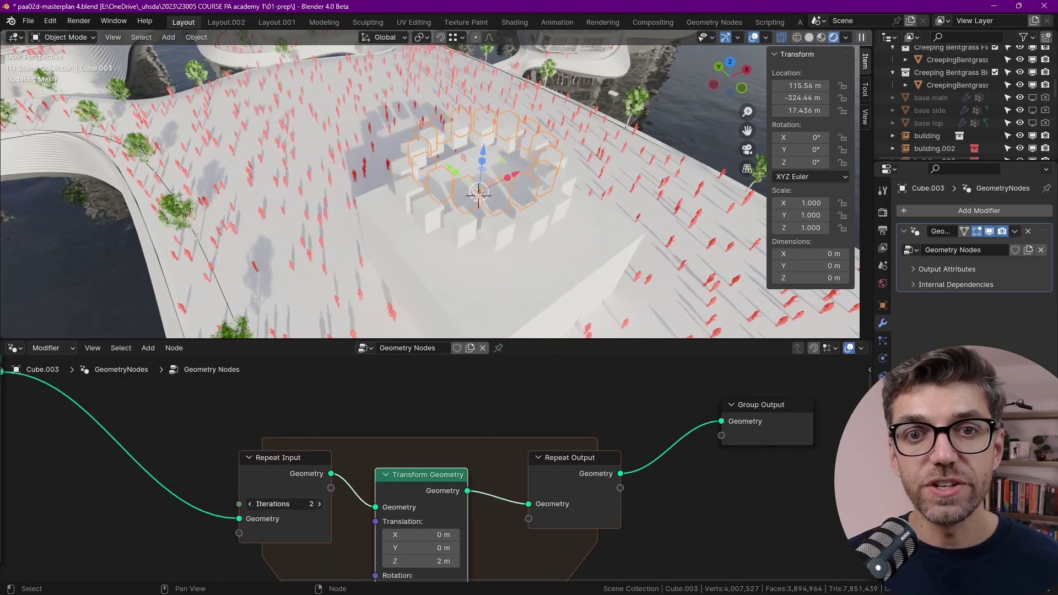
left_click(319, 504)
left_click(319, 504)
double_click(281, 504)
type("4")
key("Return")
middle_click_drag(466, 517, 438, 507)
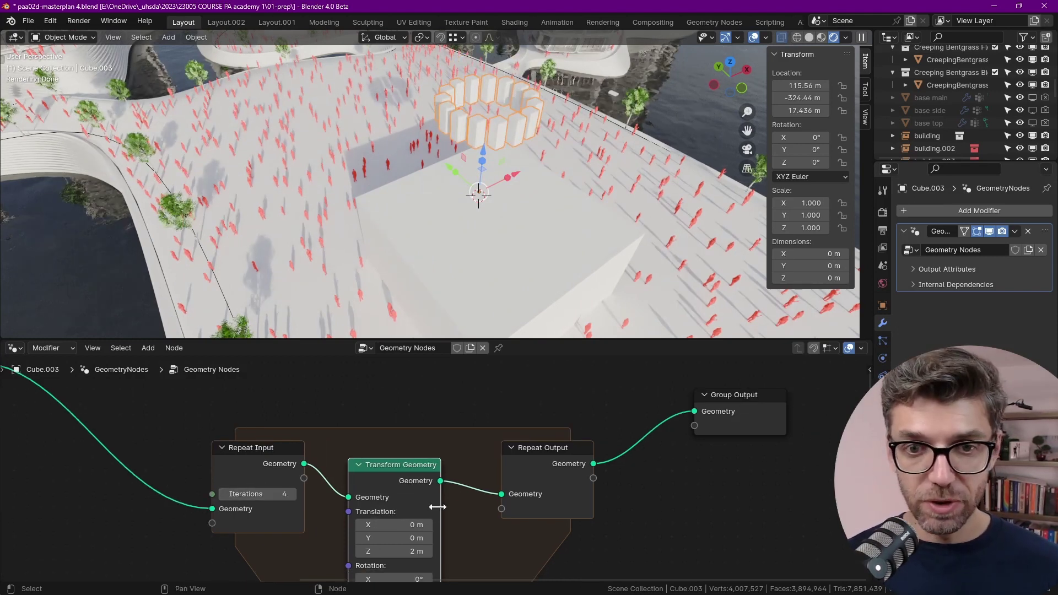
Insert Join Geometry into the loop and feed the Repeat Input geometry into it.
key("shift+a")
type("join")
key("Return")
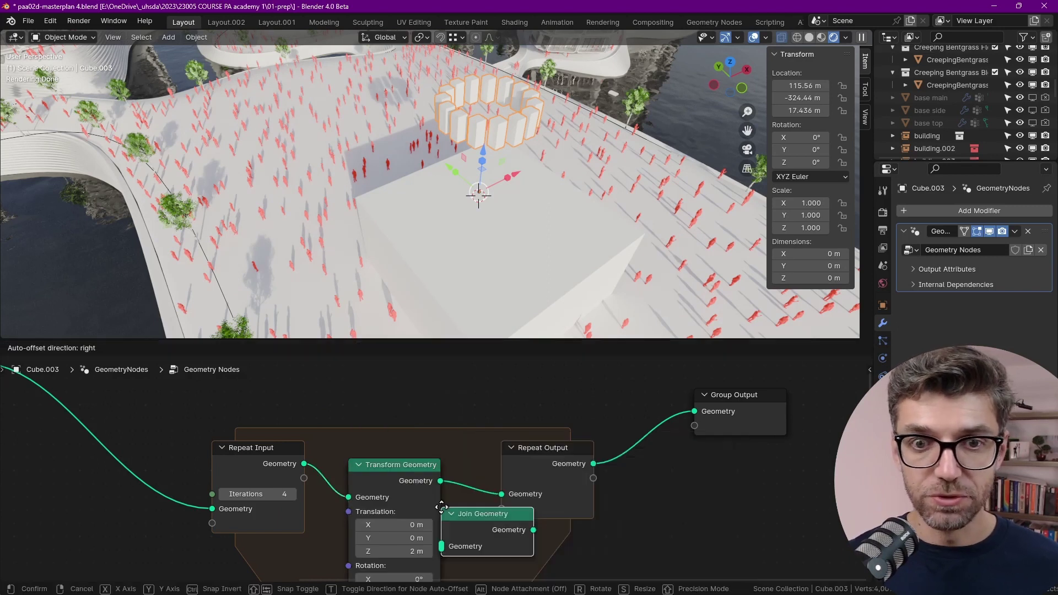
left_click(494, 459)
left_click_drag(304, 463, 494, 499)
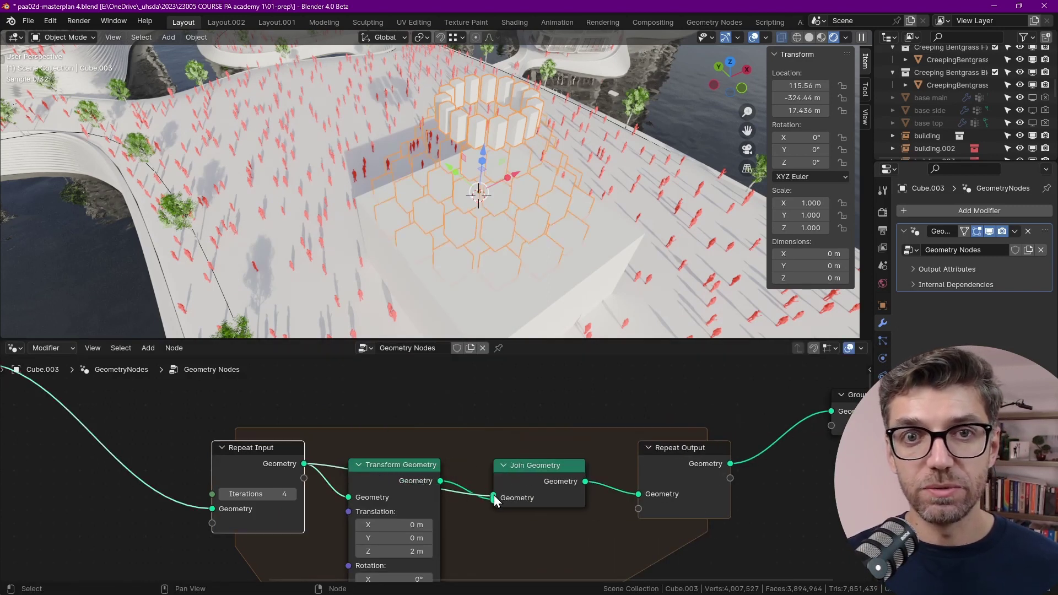
Raise the repeat iterations to 6, re-centring the view on the cube stack.
scroll(297, 479, "up", 2)
left_click(296, 470)
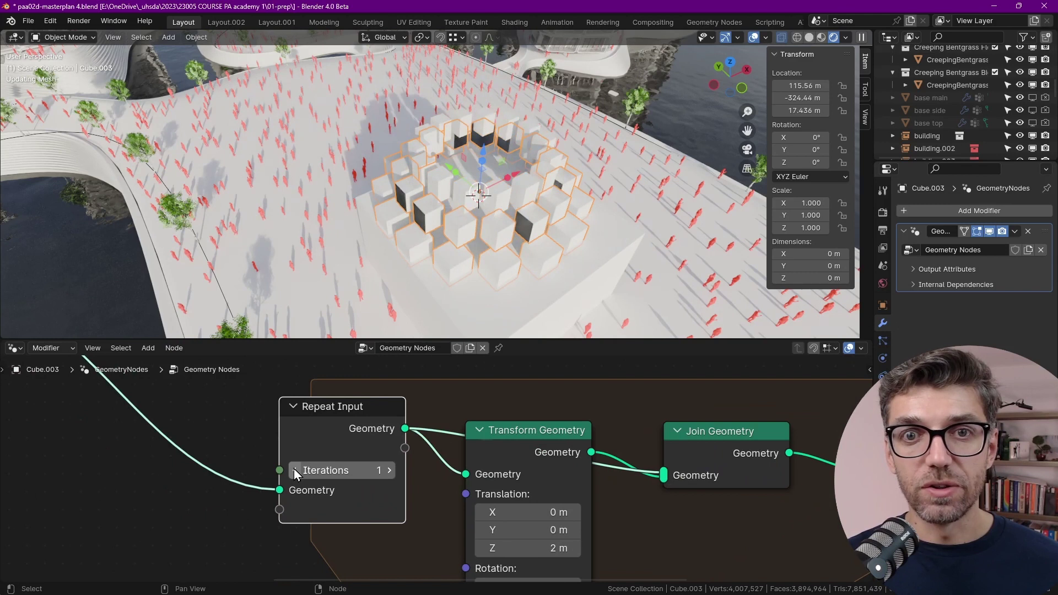
left_click(390, 474)
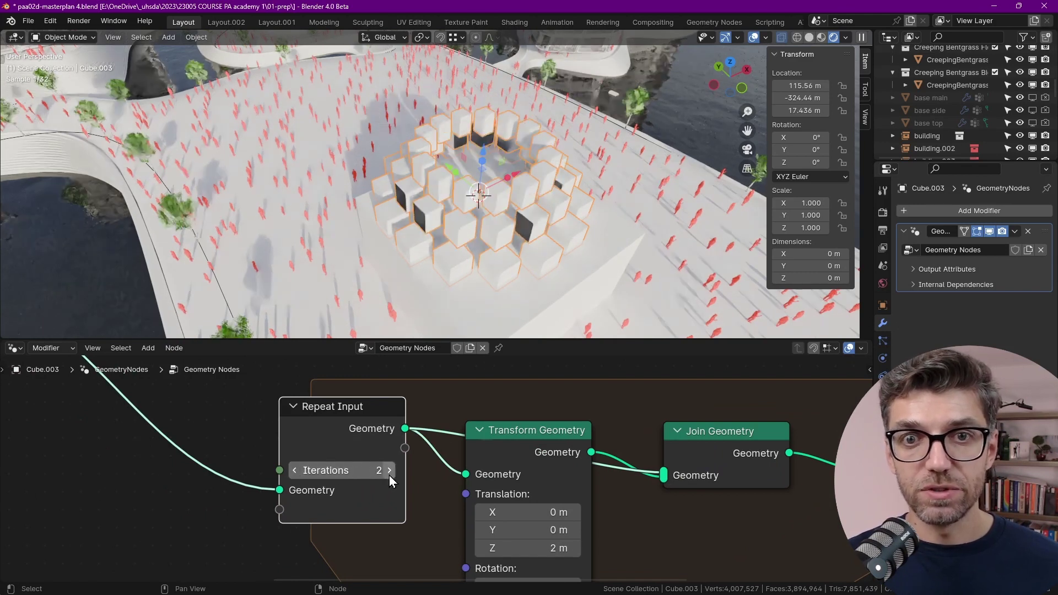
left_click(390, 470)
scroll(451, 230, "up", 2)
scroll(392, 229, "up", 3)
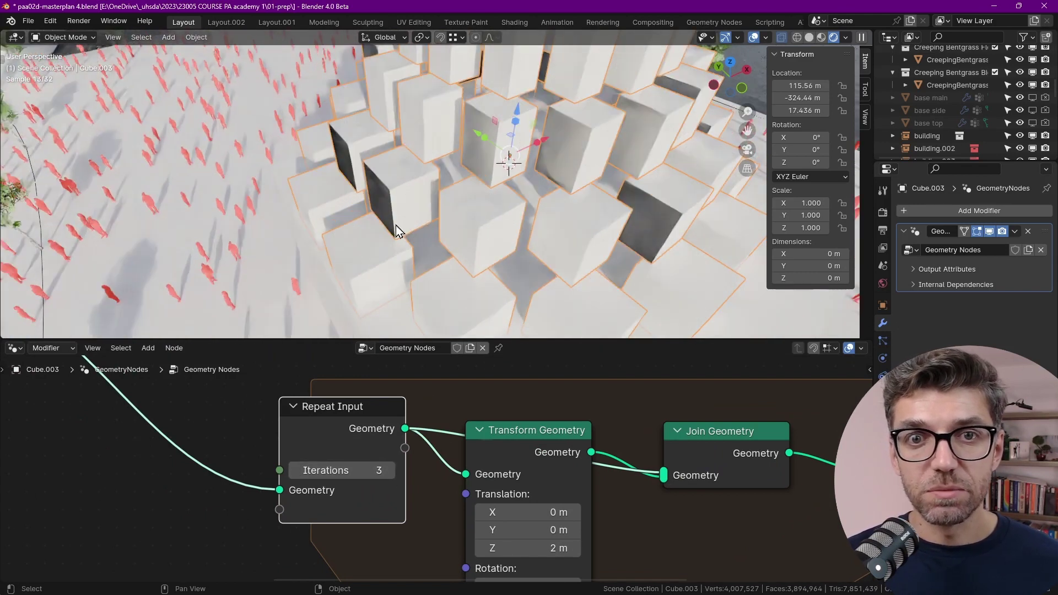
scroll(394, 230, "up", 2)
mouse_move(397, 229)
middle_mouse_down()
mouse_move(472, 200)
mouse_move(499, 232)
mouse_move(369, 236)
middle_mouse_up()
key("KP_Decimal")
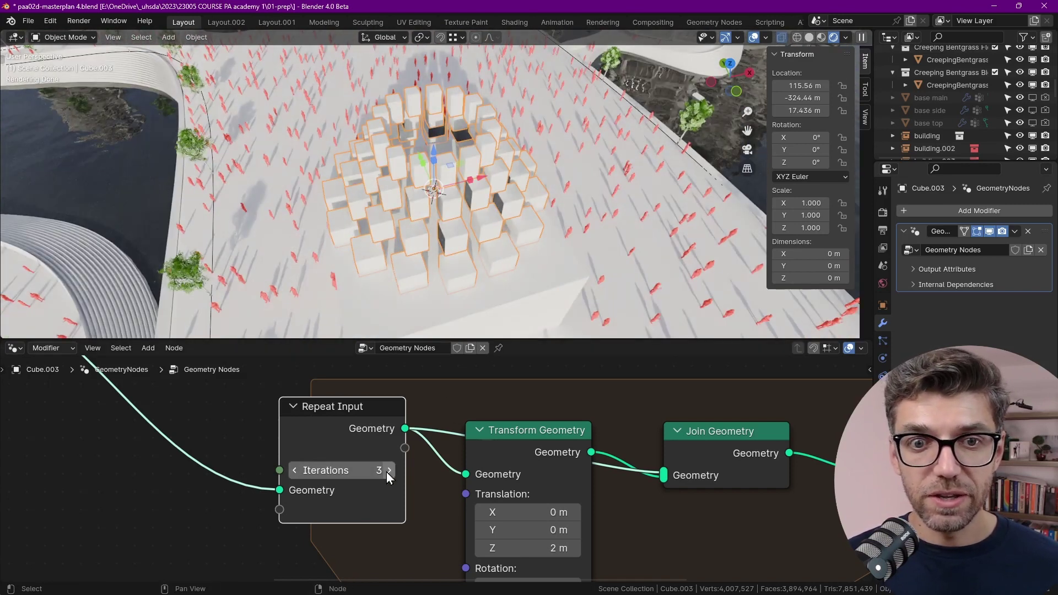
left_click(388, 472)
left_click(389, 472)
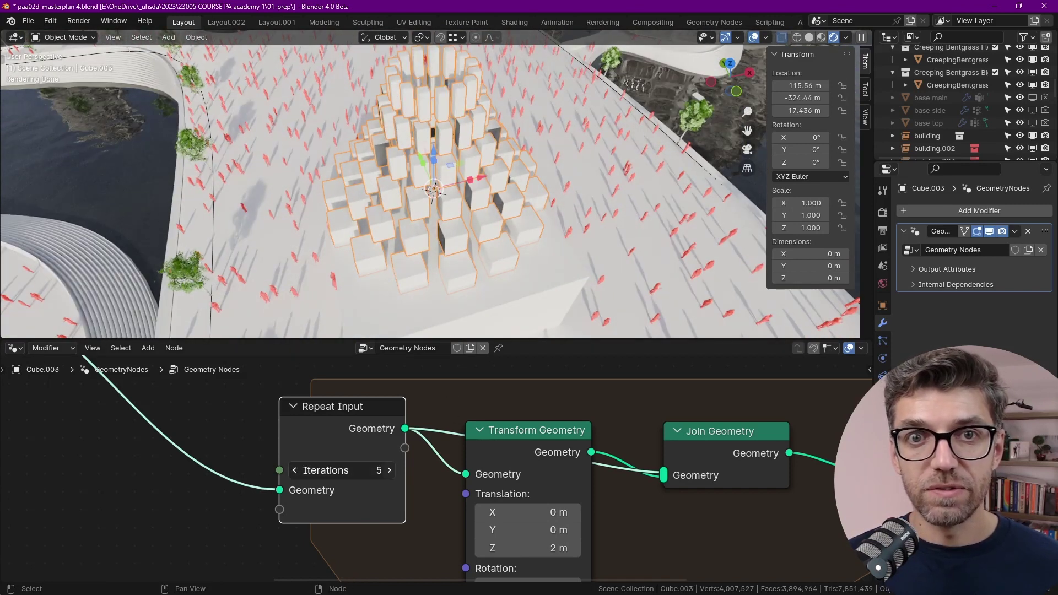
left_click(389, 472)
Set each layer's lift to 3.1 m and twist it around Z.
middle_click_drag(500, 540, 534, 422)
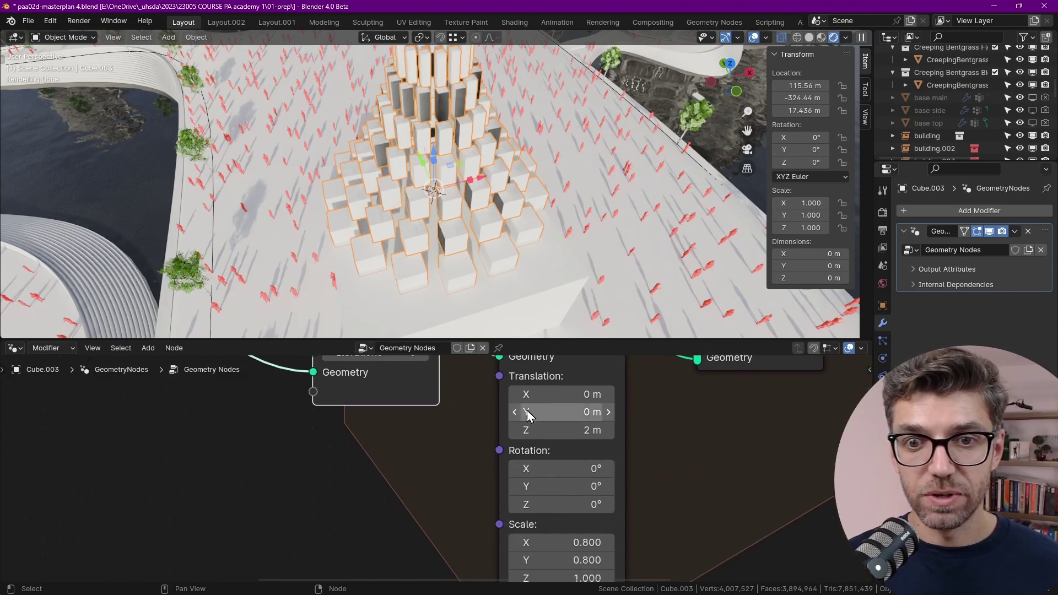
scroll(534, 421, "down", 2)
left_click_drag(551, 448, 573, 448)
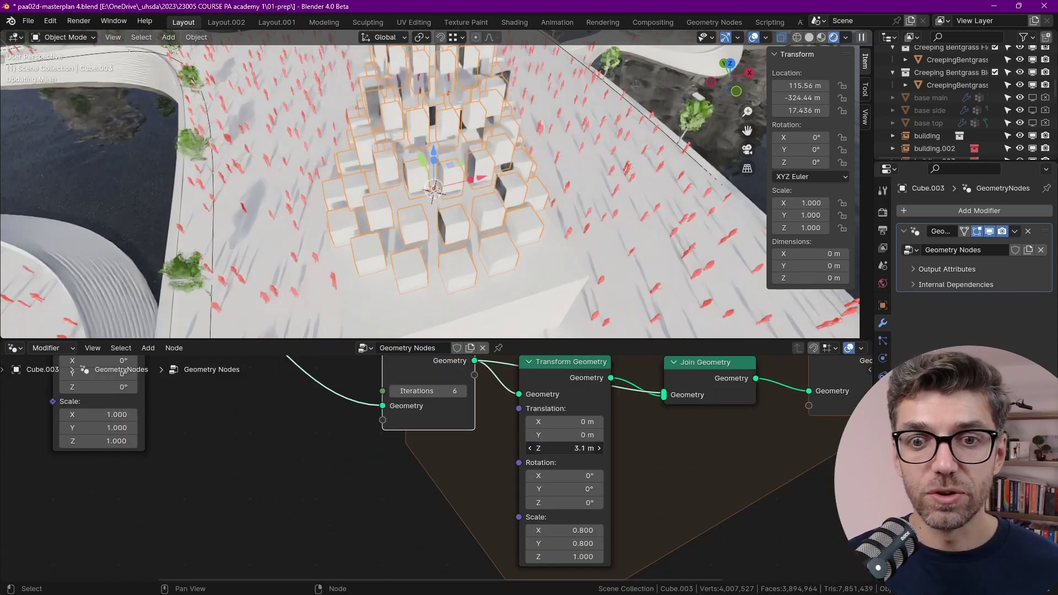
left_click_drag(552, 503, 595, 503)
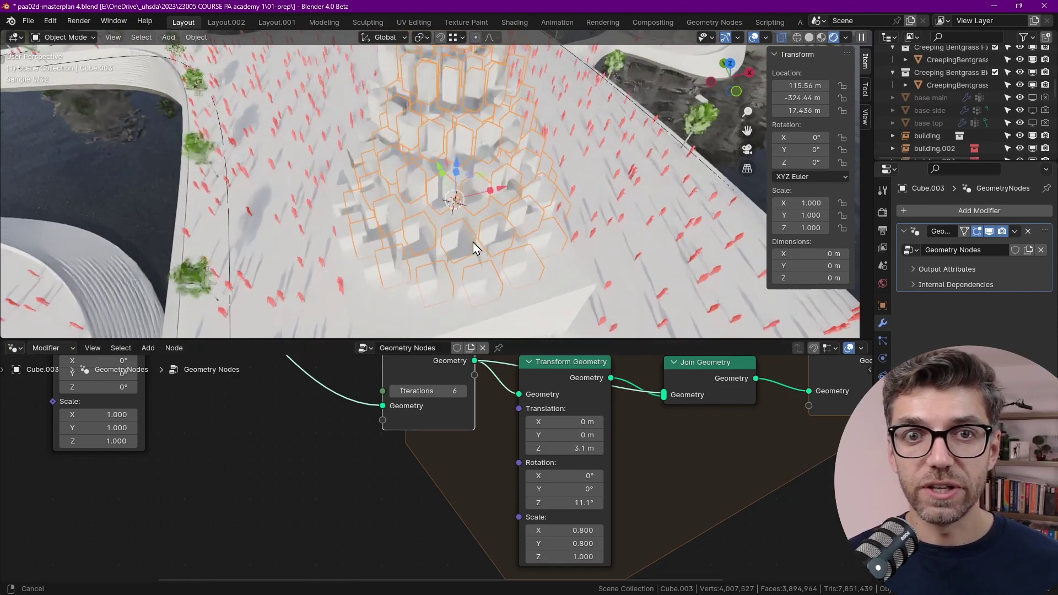
mouse_move(479, 251)
middle_mouse_down()
mouse_move(473, 231)
mouse_move(540, 236)
middle_mouse_up()
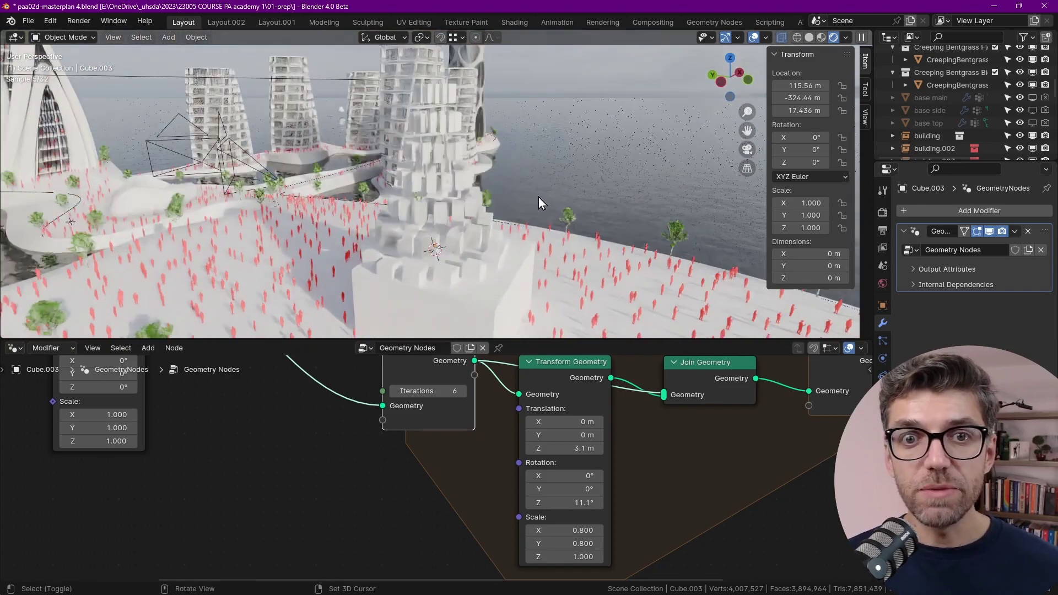
middle_click_drag(465, 436, 399, 515)
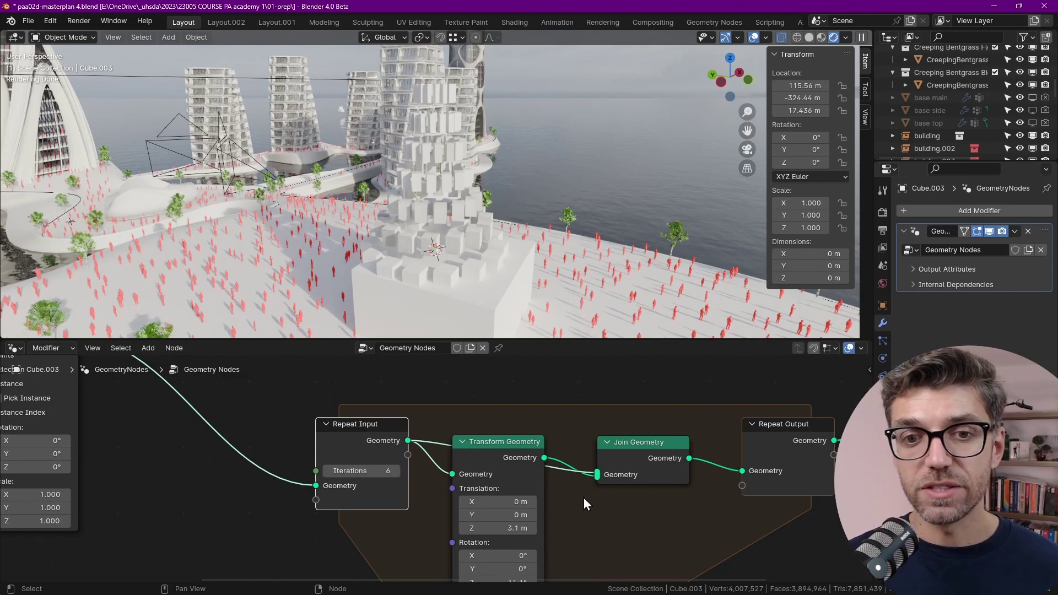
Raise the tower's repeat iterations from 7 to 8.
middle_click_drag(402, 468, 423, 462)
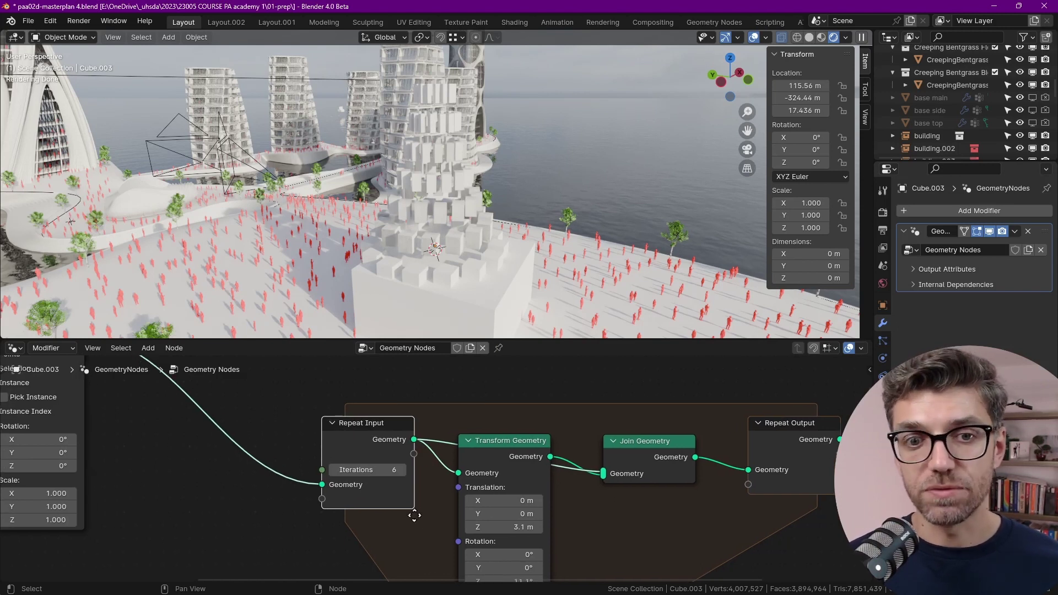
left_click(422, 466)
scroll(493, 469, "down", 3)
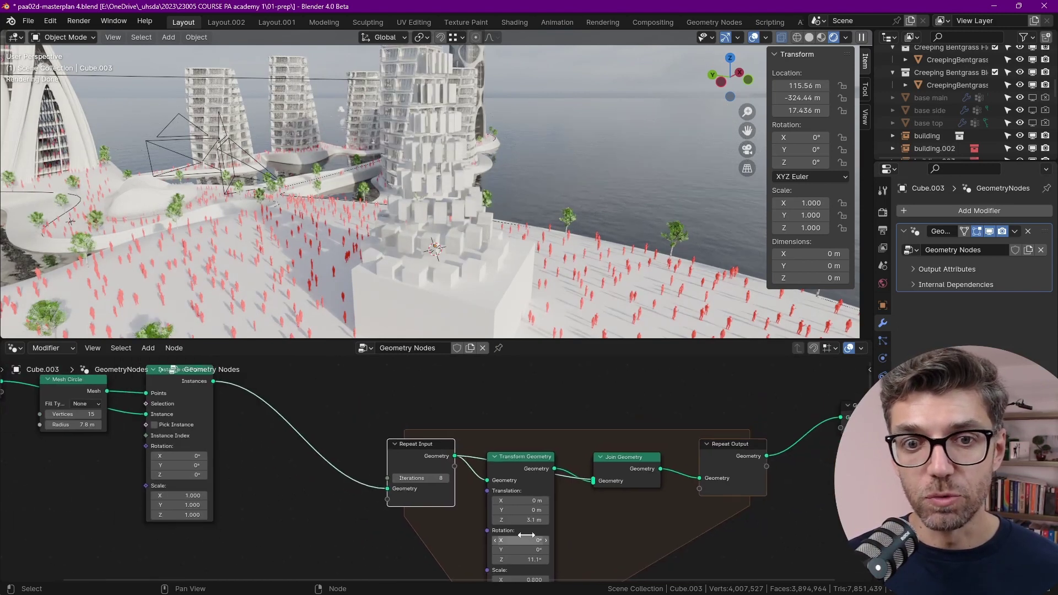
middle_click_drag(558, 522, 472, 452)
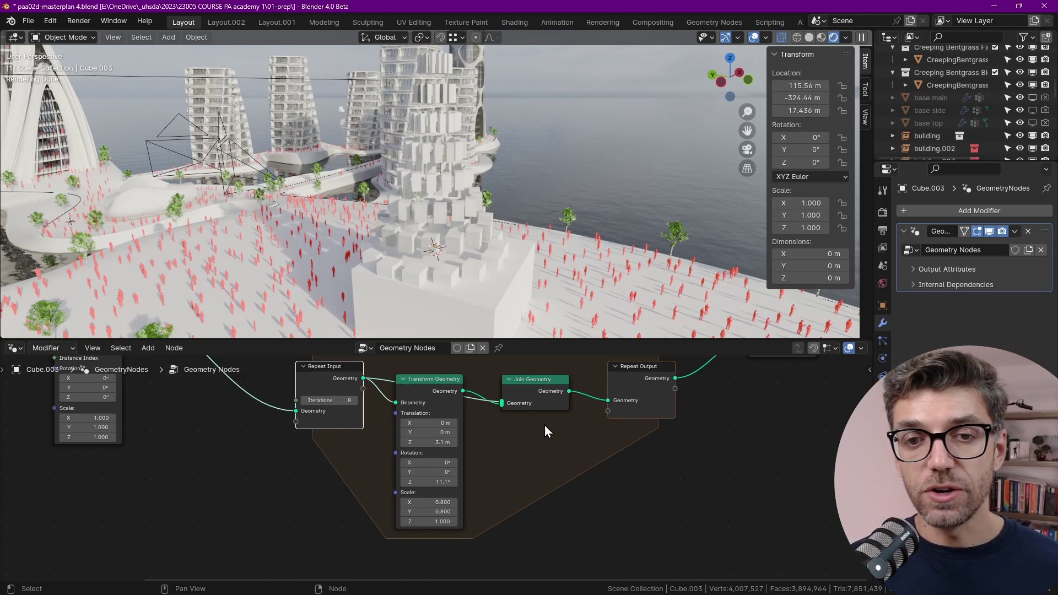
middle_click_drag(498, 510, 519, 519)
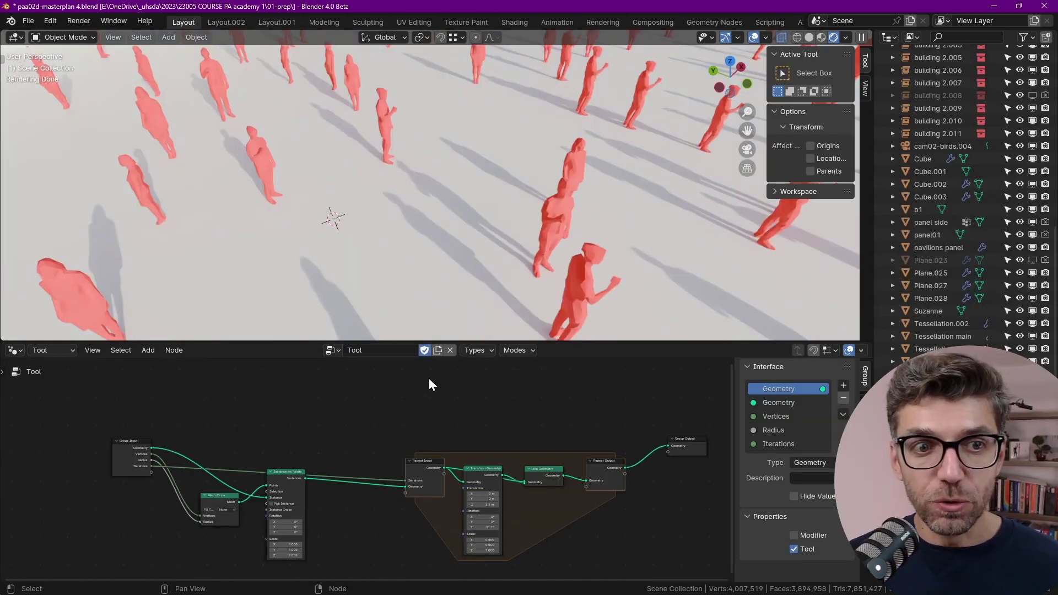
Switch the Geometry Nodes editor type to Modifier and back to Tool.
left_click(39, 350)
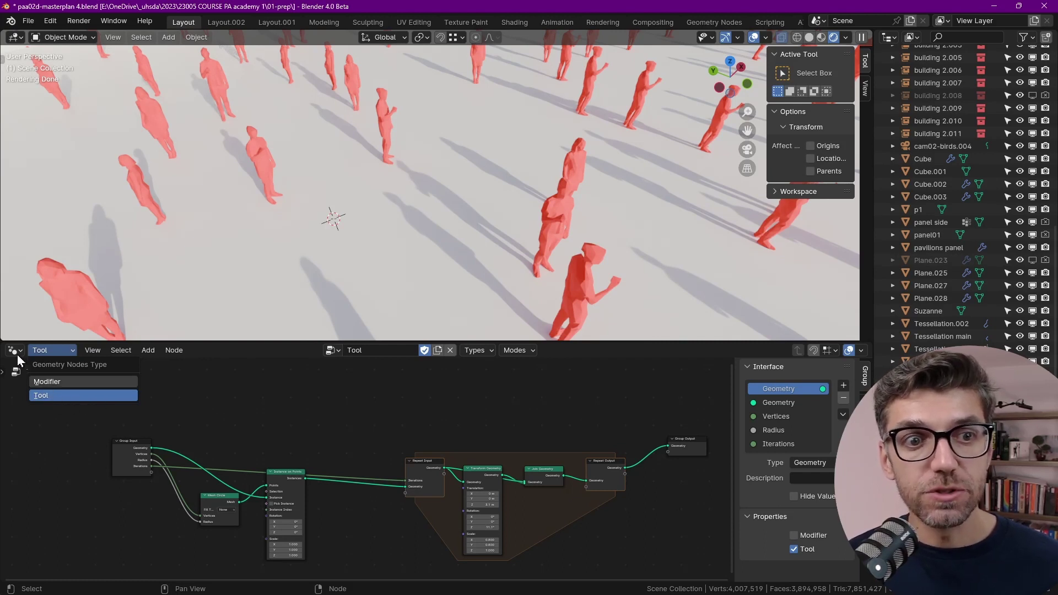
left_click(81, 385)
left_click(44, 353)
left_click(53, 397)
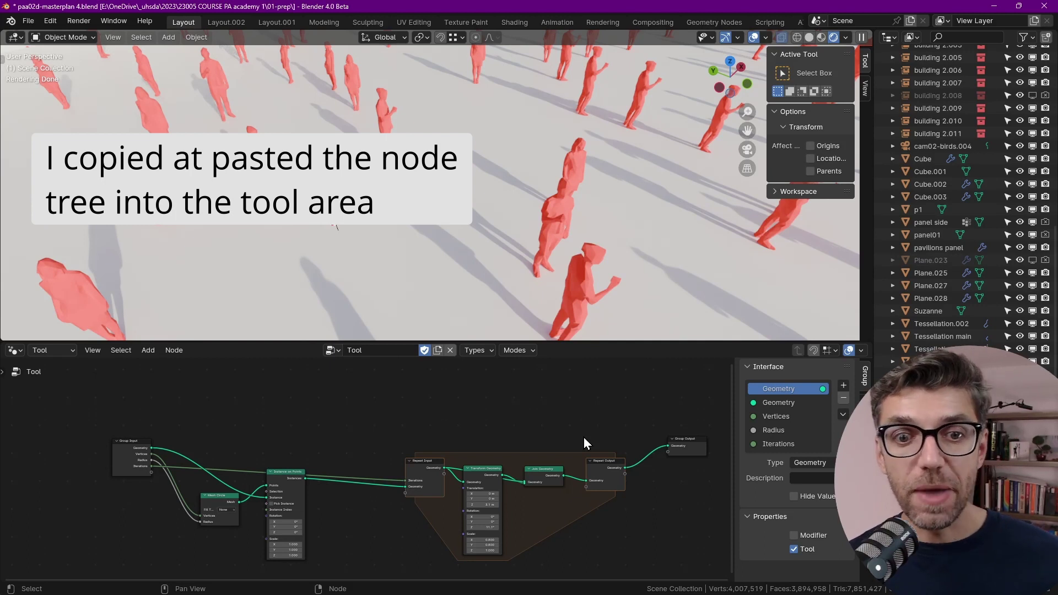
Move the Group Output node further right to make room before it.
scroll(366, 497, "up", 1)
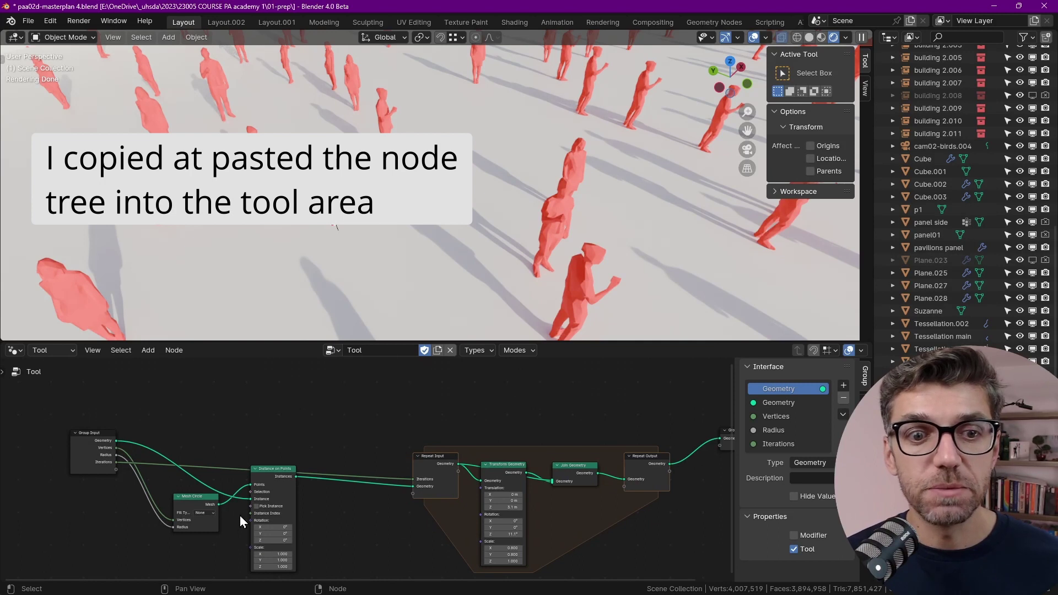
scroll(238, 525, "up", 1)
scroll(210, 480, "up", 1)
scroll(200, 431, "up", 1)
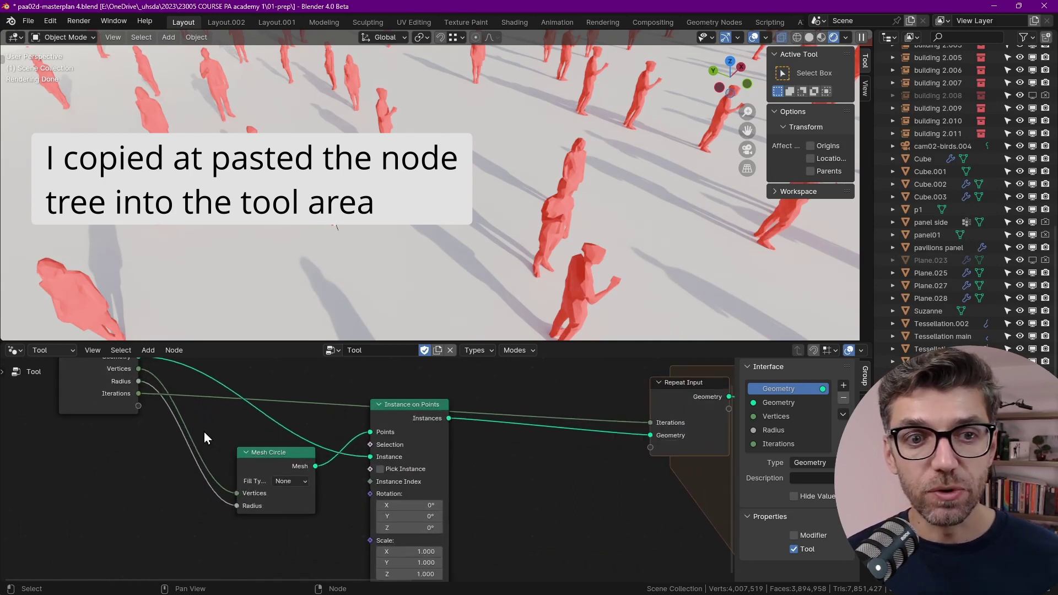
mouse_move(200, 432)
middle_mouse_down()
mouse_move(92, 465)
mouse_move(238, 438)
middle_mouse_up()
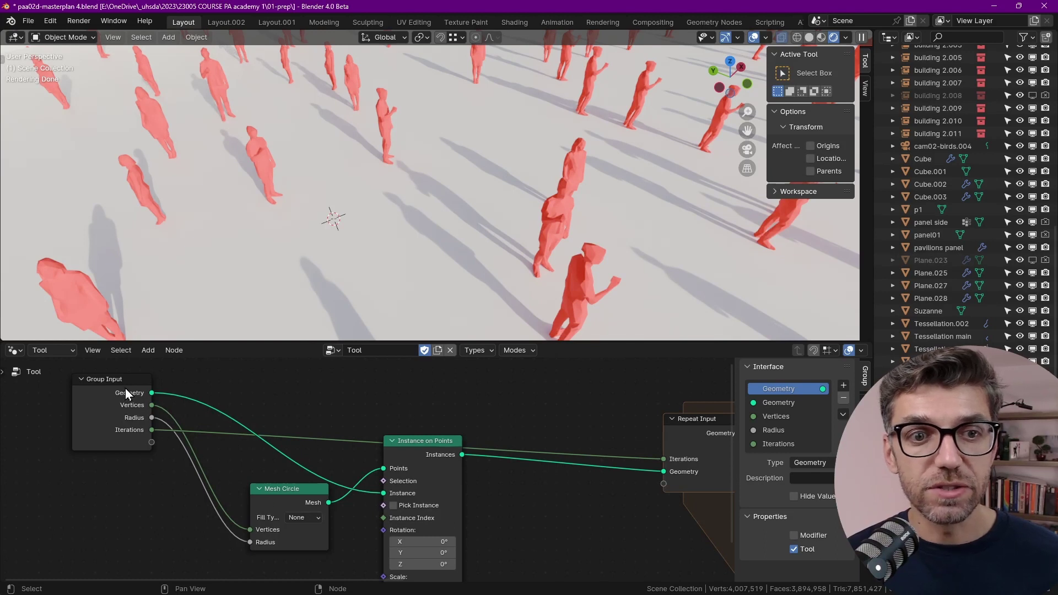
scroll(222, 433, "down", 3)
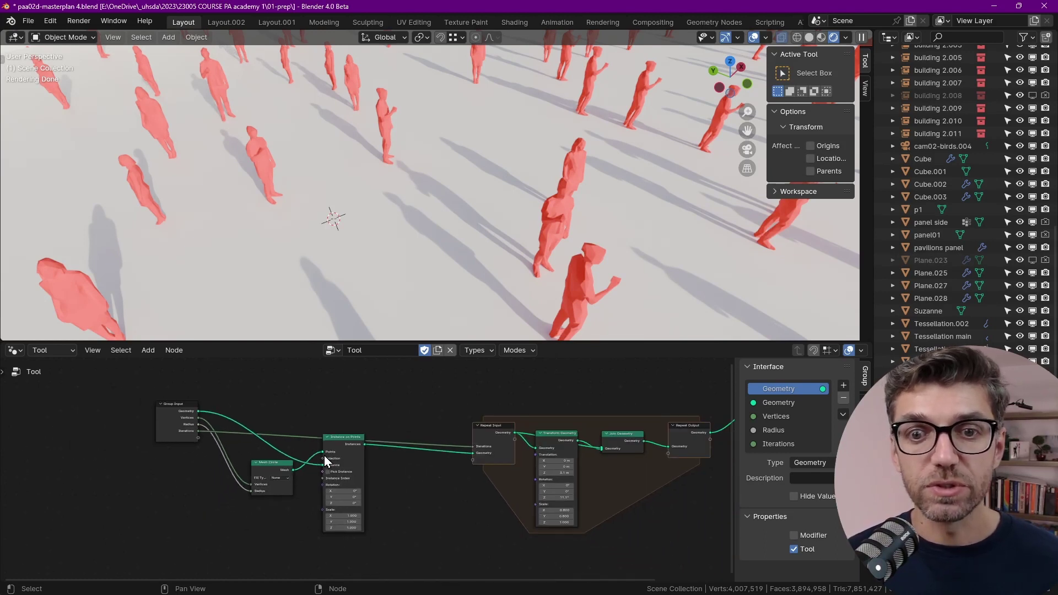
scroll(537, 494, "up", 2)
middle_click_drag(537, 494, 460, 489)
scroll(460, 489, "up", 1)
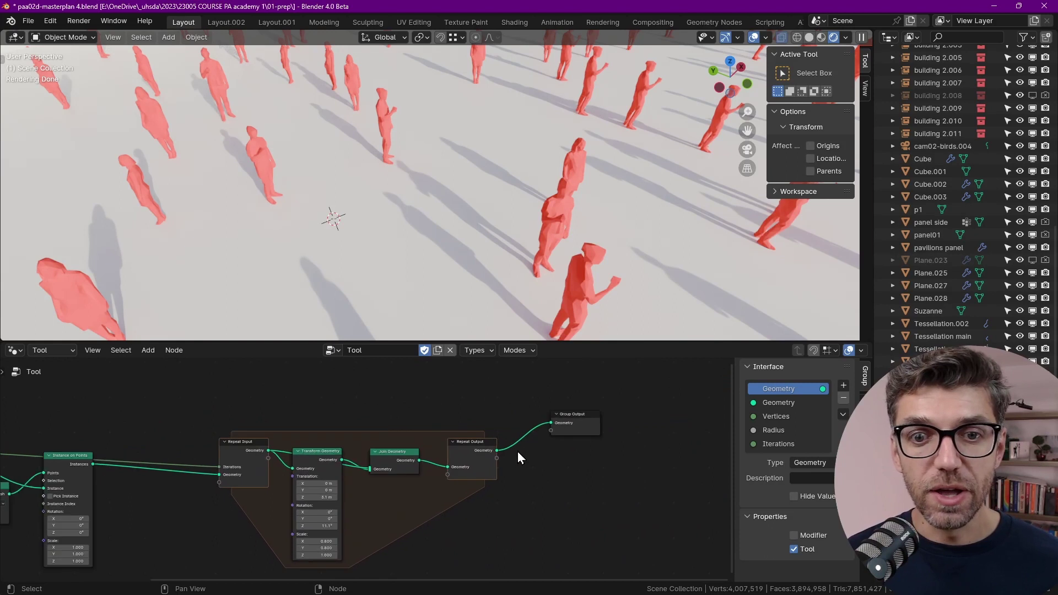
middle_click_drag(172, 469, 180, 425)
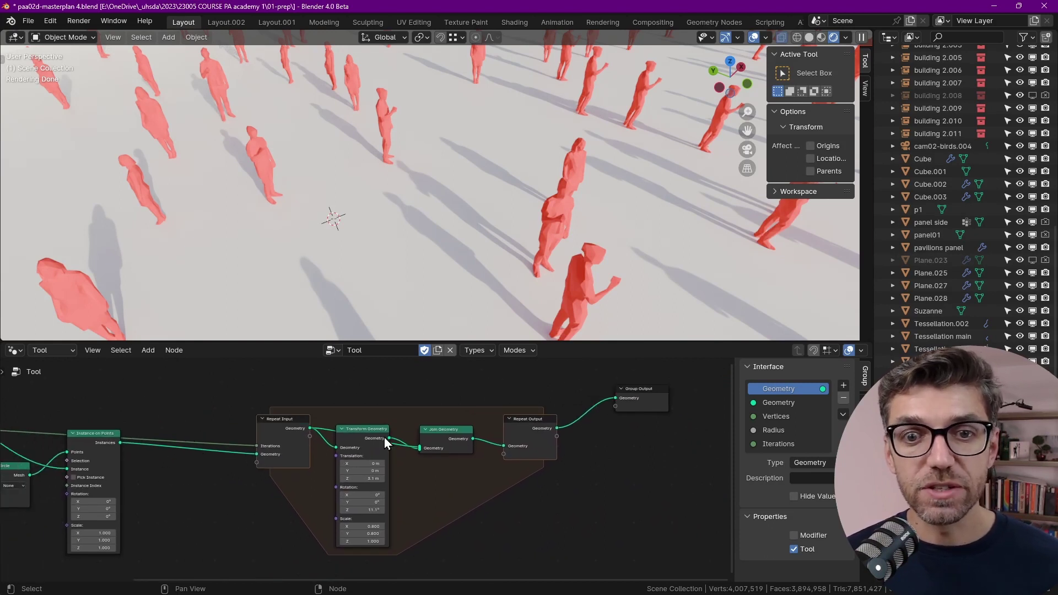
middle_click_drag(385, 439, 303, 461)
left_click_drag(590, 422, 628, 422)
Insert a Realize Instances node just before the Group Output.
key("shift+a")
type("reali")
key("Return")
left_click(492, 429)
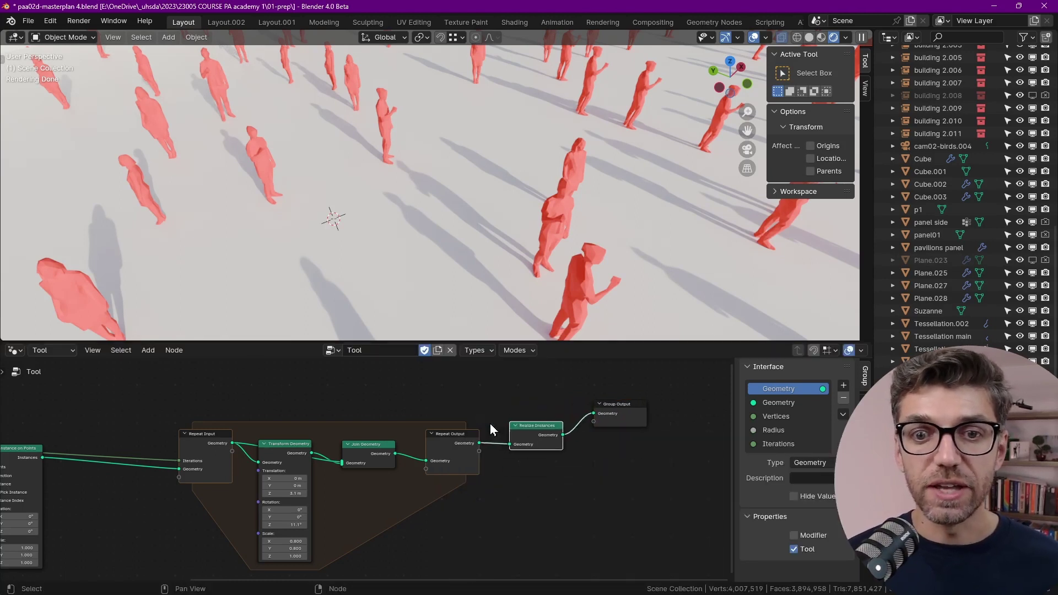
Add a new mesh cube and put it into Edit Mode.
key("shift+a")
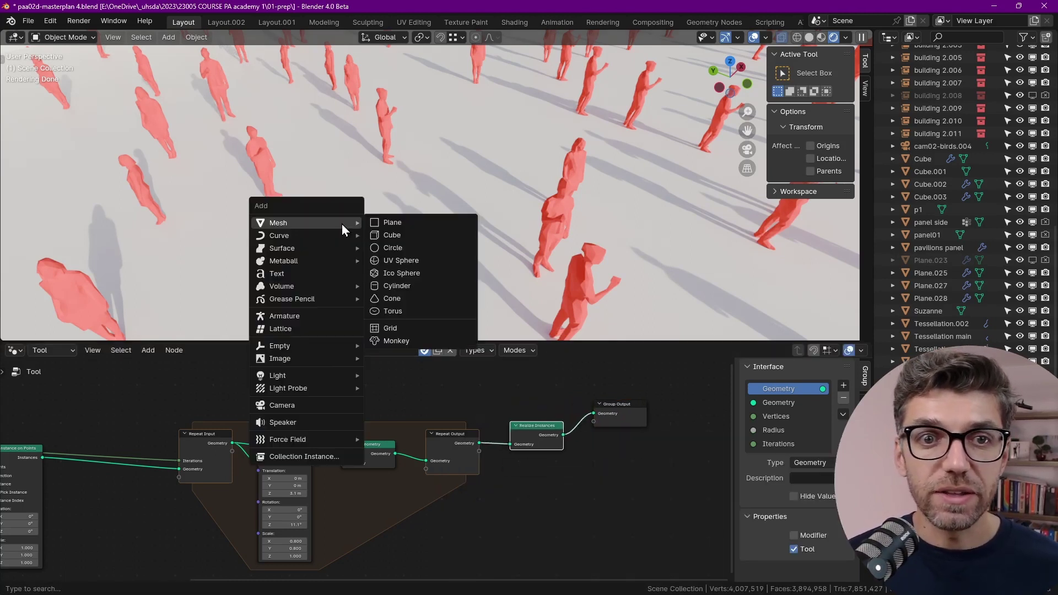
left_click(384, 235)
key("Tab")
key("KP_Decimal")
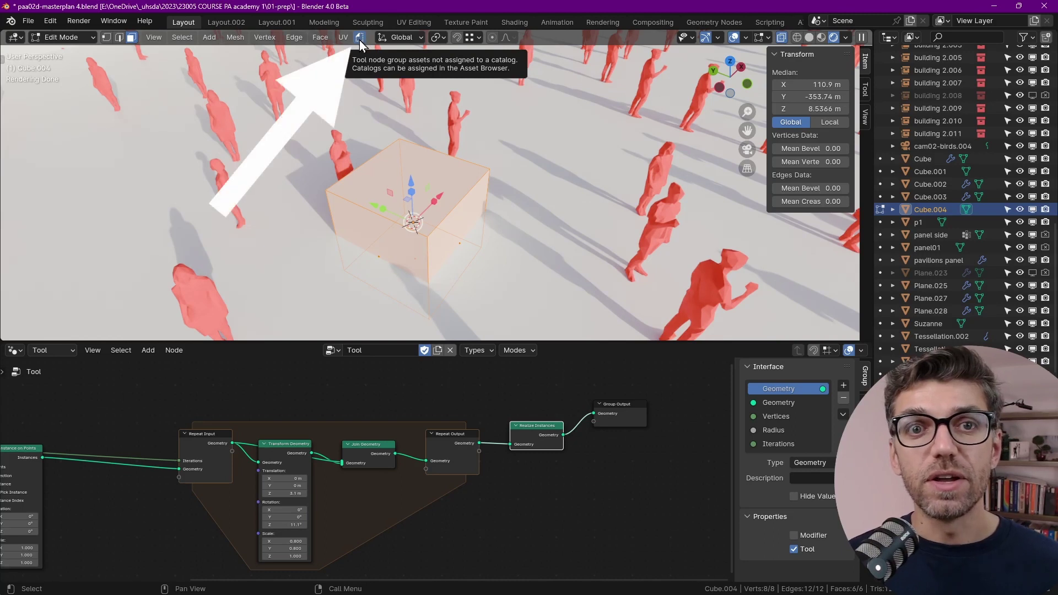
Run the Tool node group on the cube, generating the tower of cubes.
left_click(362, 39)
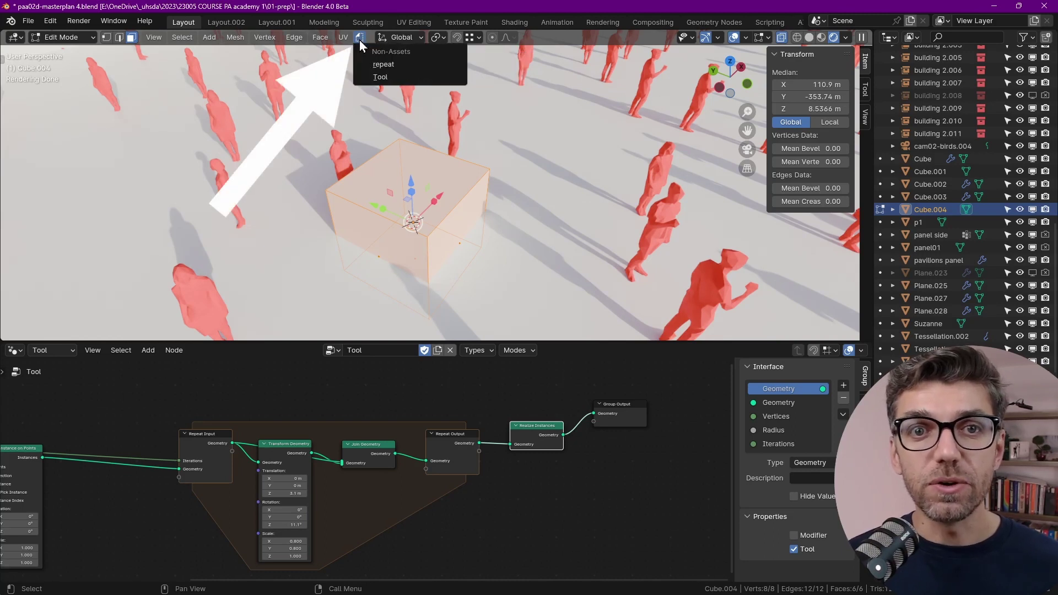
left_click(379, 78)
scroll(415, 220, "down", 3)
scroll(397, 226, "down", 5)
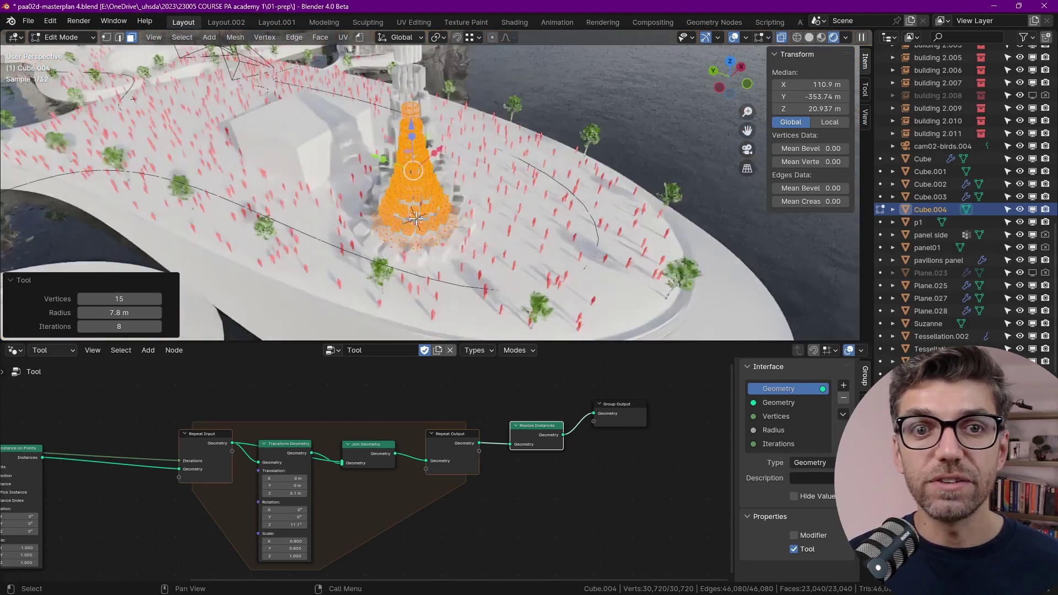
scroll(381, 231, "up", 2)
scroll(372, 234, "up", 2)
middle_click_drag(372, 234, 414, 216)
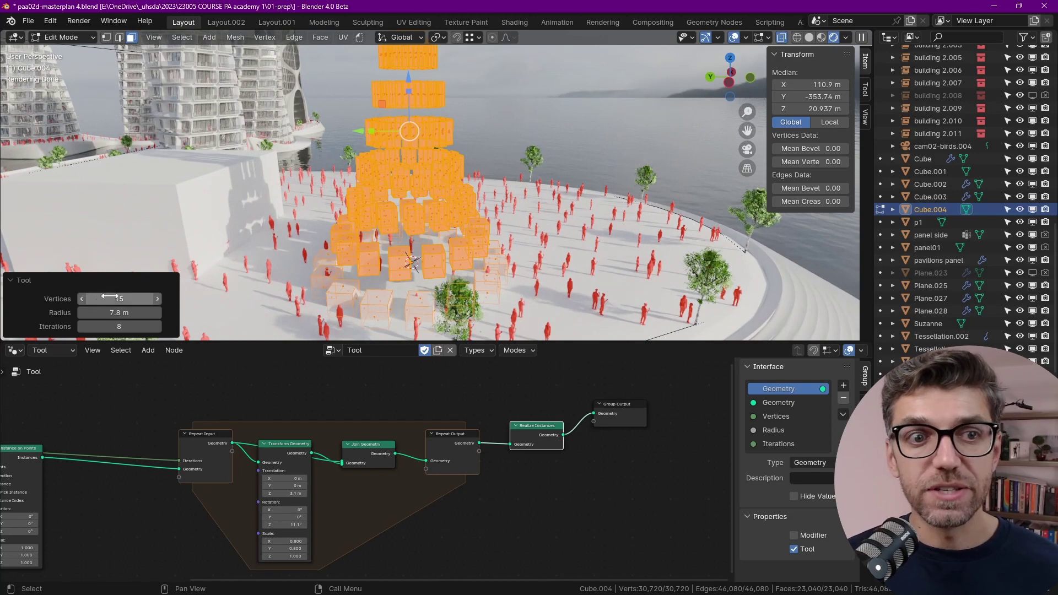
Collapse and re-expand the tool adjustment panel, bringing the Group Input and Mesh Circle nodes into view.
left_click(31, 281)
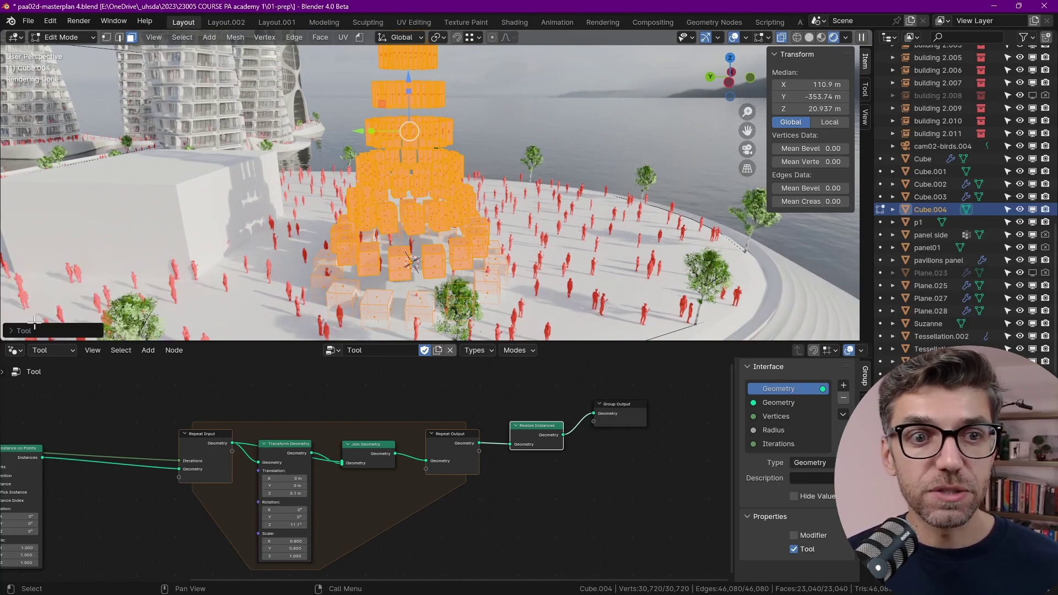
left_click(12, 332)
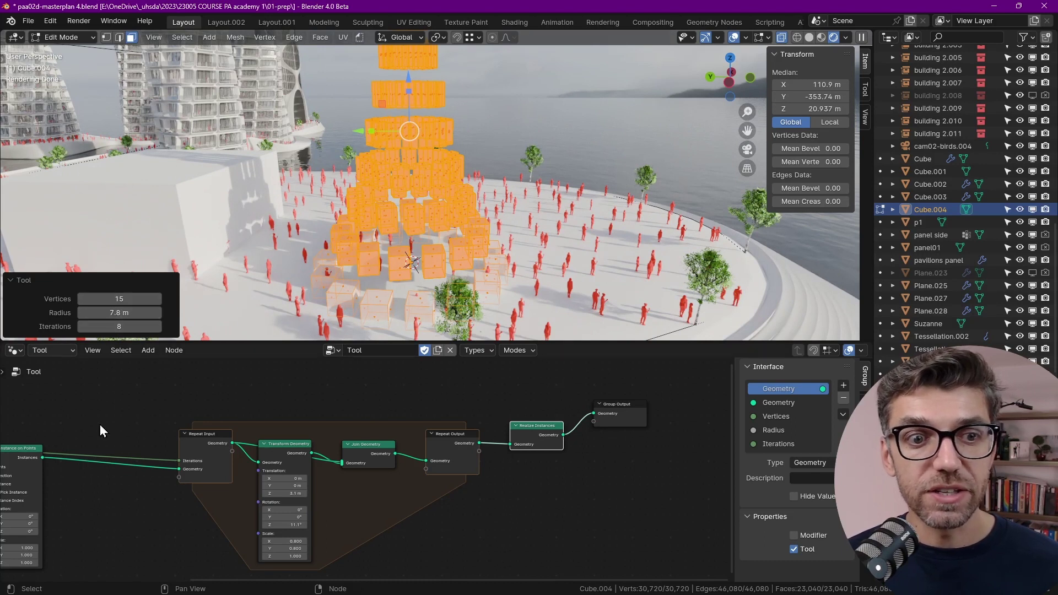
mouse_move(95, 436)
middle_mouse_down()
mouse_move(307, 430)
mouse_move(515, 441)
middle_mouse_up()
scroll(267, 435, "up", 3)
scroll(303, 427, "up", 3)
scroll(303, 428, "up", 1)
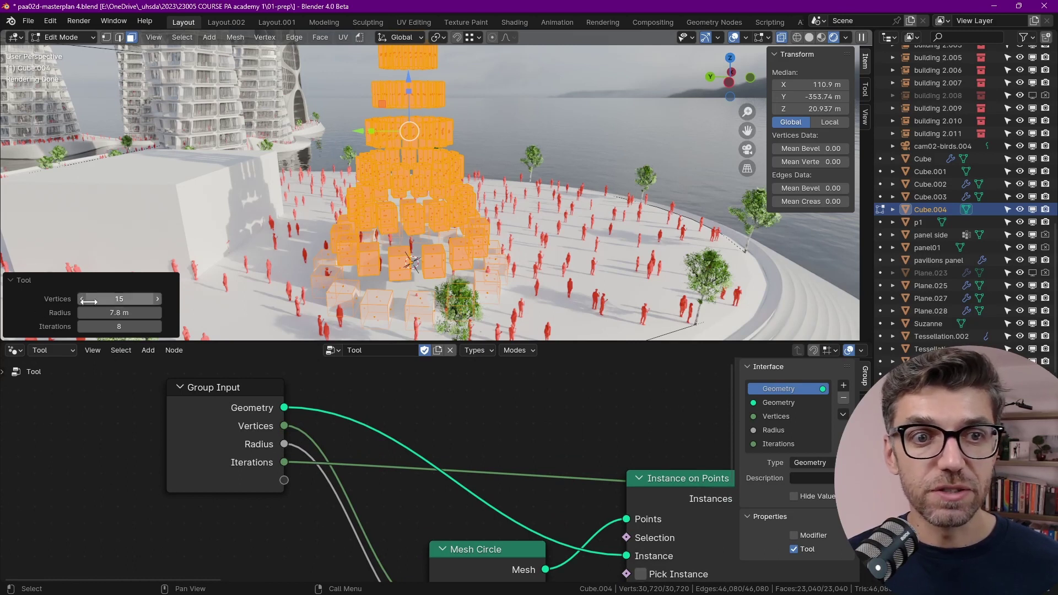
Set the tool's Vertices to 12, Radius to 15.7 m and Iterations to 10.
left_click(82, 298)
left_click(81, 299)
mouse_move(127, 313)
left_mouse_down()
mouse_move(182, 313)
mouse_move(113, 313)
left_mouse_up()
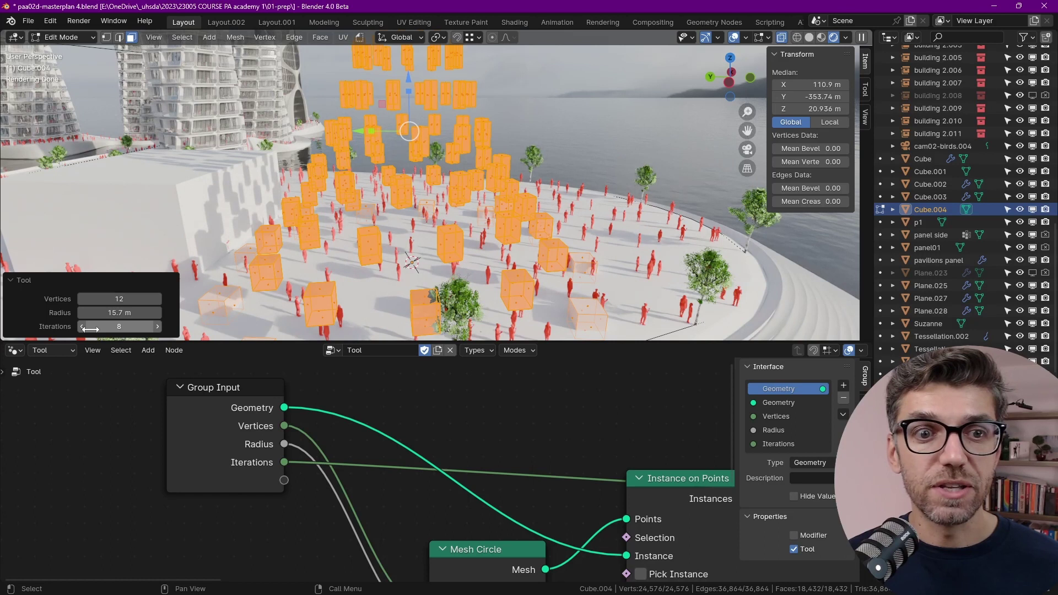
left_click(157, 327)
left_click(157, 326)
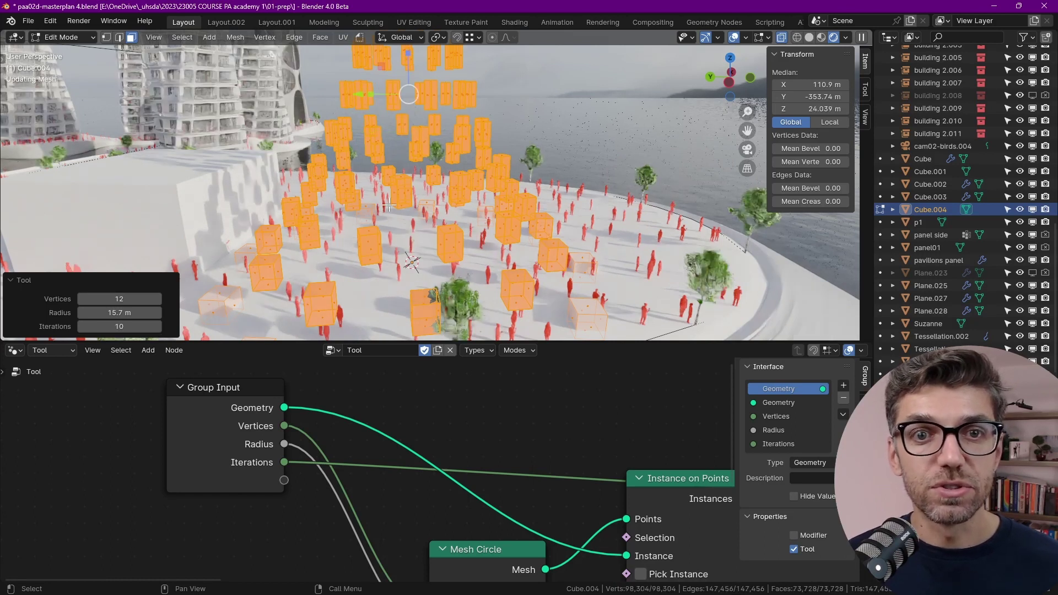
Zoom and pan the node editor to show the whole tool node tree.
scroll(406, 211, "up", 4)
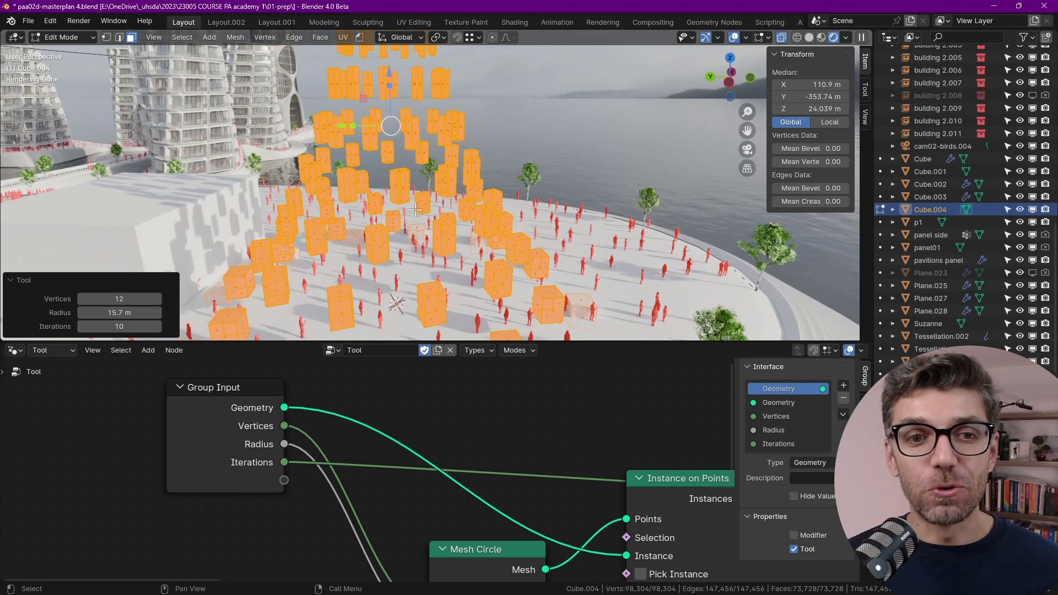
scroll(442, 444, "down", 1)
scroll(392, 448, "down", 1)
scroll(375, 421, "down", 1)
scroll(375, 422, "down", 1)
scroll(434, 428, "down", 2)
scroll(436, 422, "down", 1)
mouse_move(547, 458)
middle_mouse_down()
mouse_move(350, 443)
mouse_move(316, 450)
middle_mouse_up()
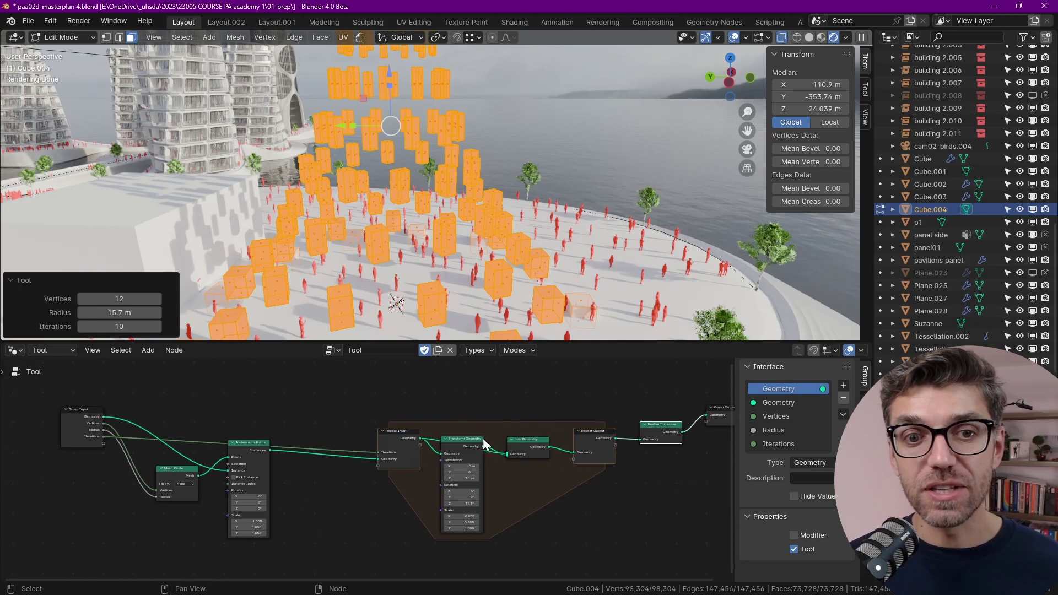
middle_click_drag(261, 440, 283, 440)
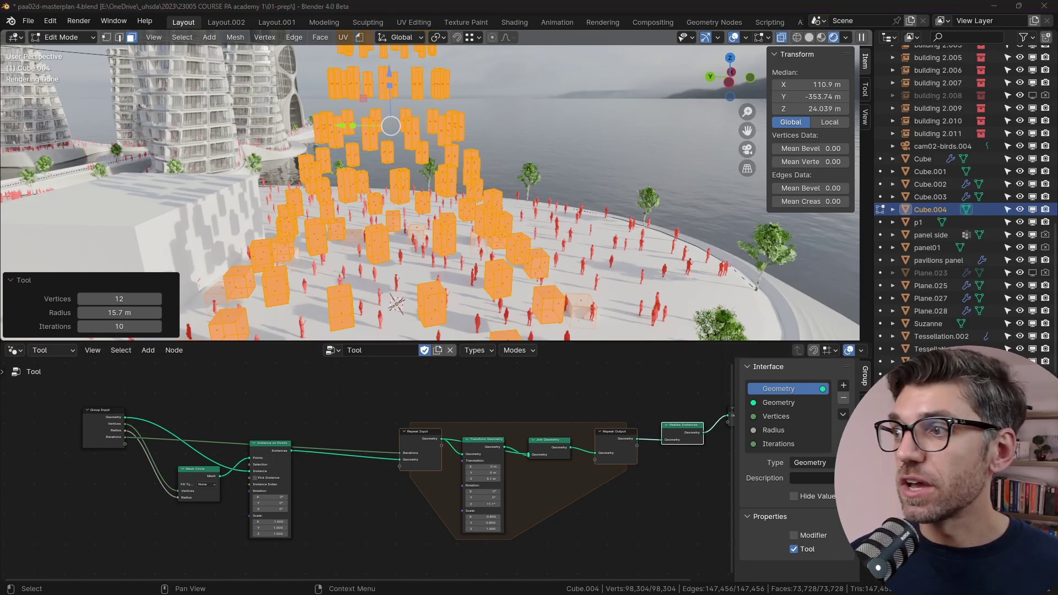
Scroll the Node-based Tools manual page and highlight the 4.0 release notes' Node-Based Tools heading.
scroll(441, 193, "up", 8)
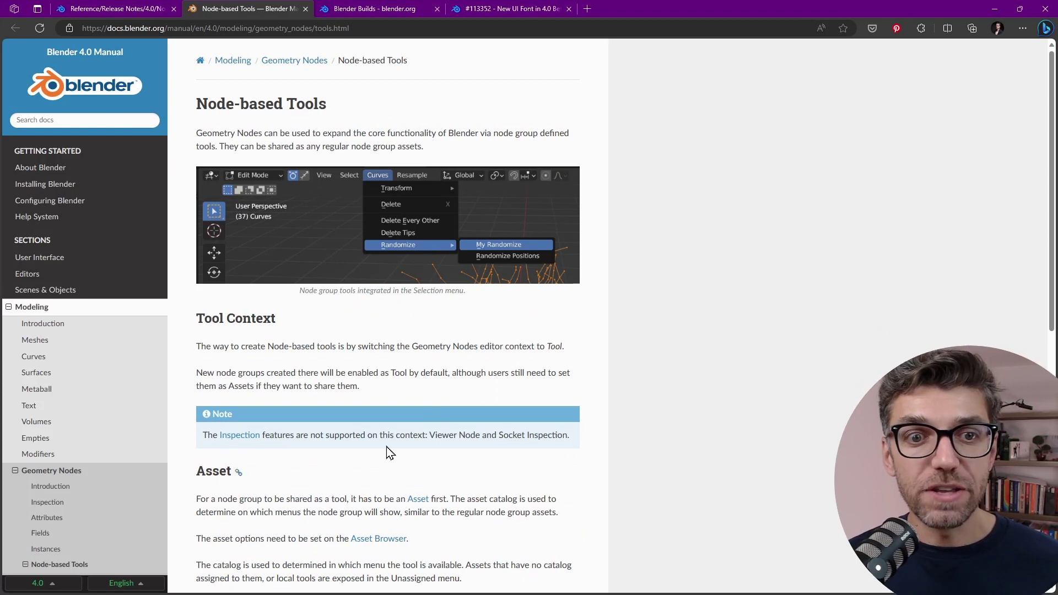
scroll(414, 430, "down", 5)
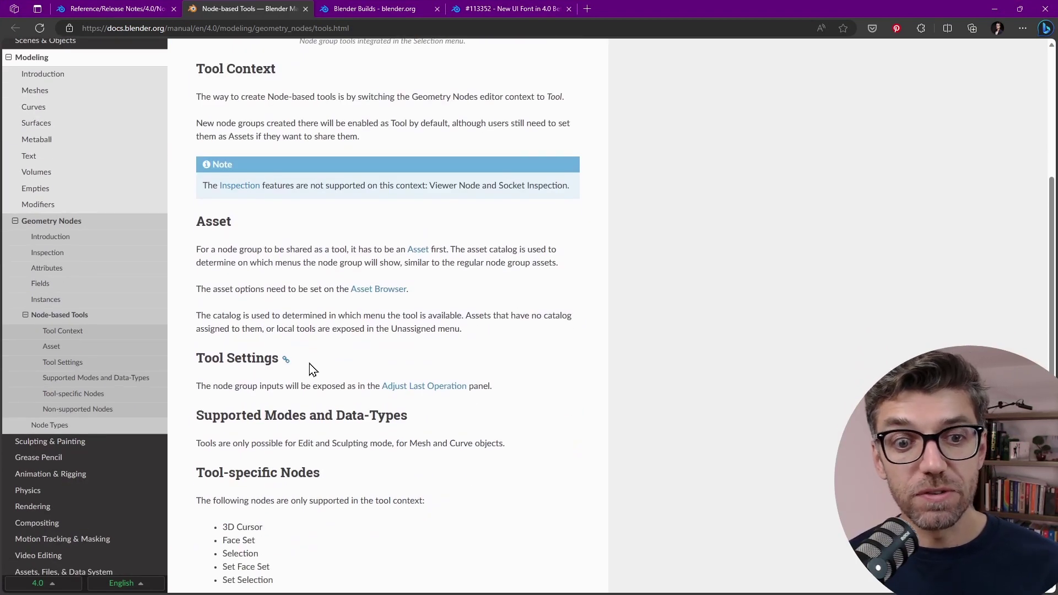
scroll(312, 368, "down", 3)
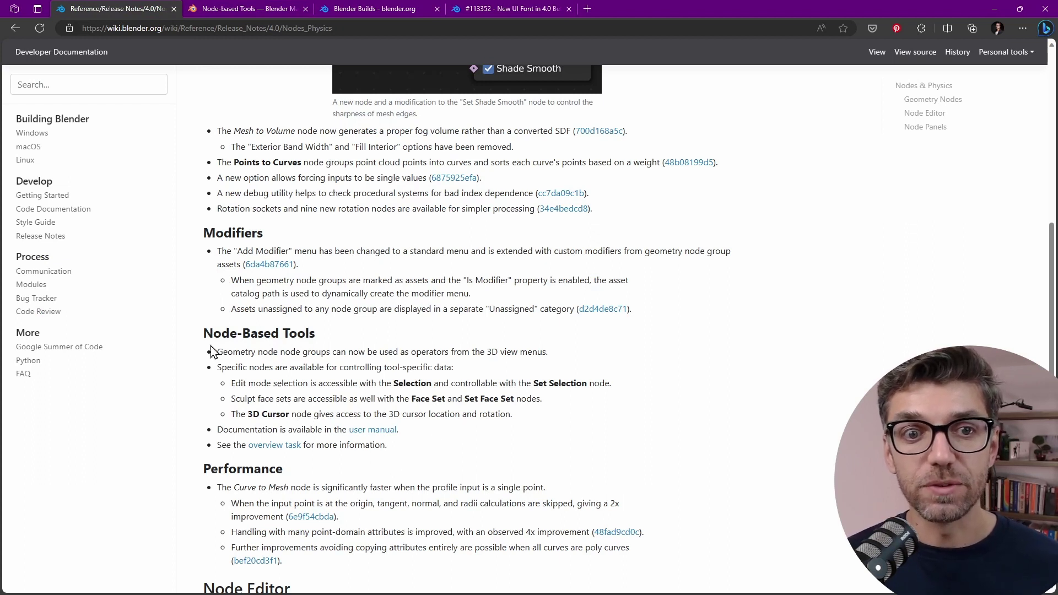
left_click_drag(255, 339, 317, 335)
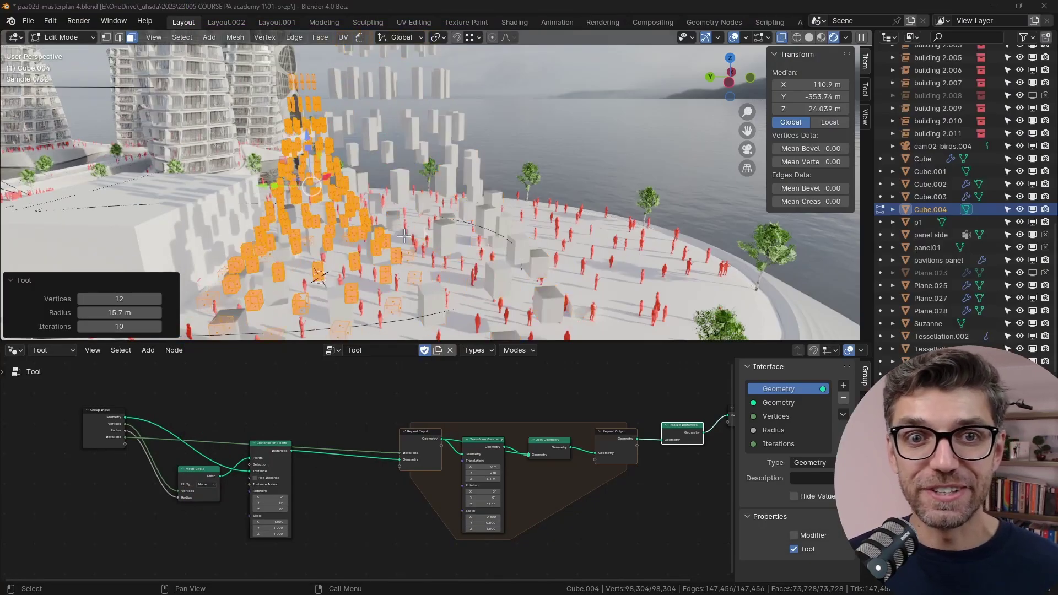
scroll(226, 284, "down", 3)
scroll(331, 265, "down", 3)
scroll(453, 248, "down", 2)
key("Tab")
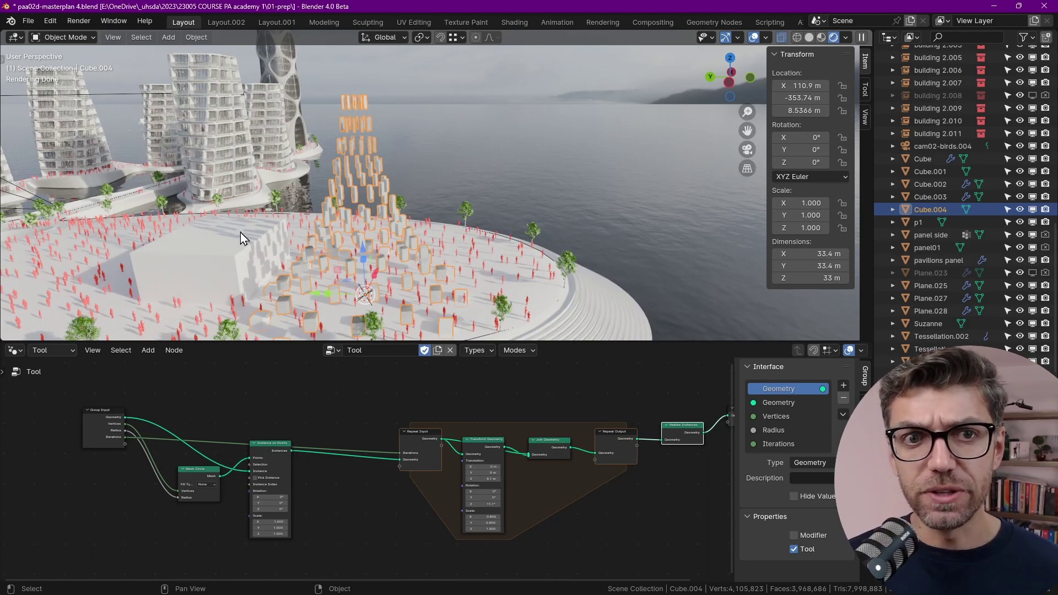
scroll(297, 248, "up", 3)
scroll(316, 263, "up", 2)
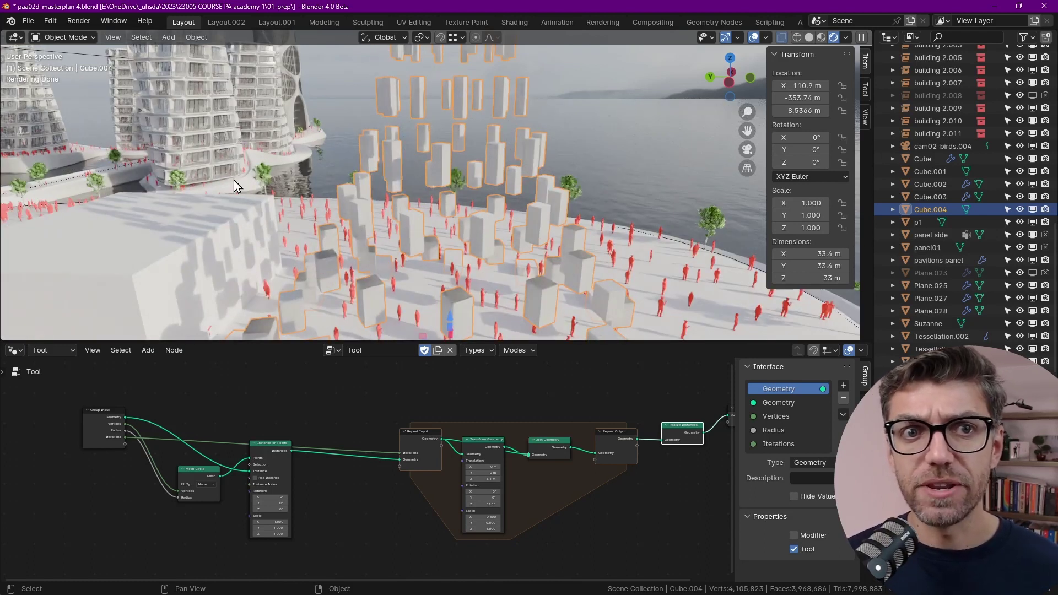
scroll(230, 174, "up", 3)
scroll(347, 253, "up", 3)
scroll(379, 99, "up", 2)
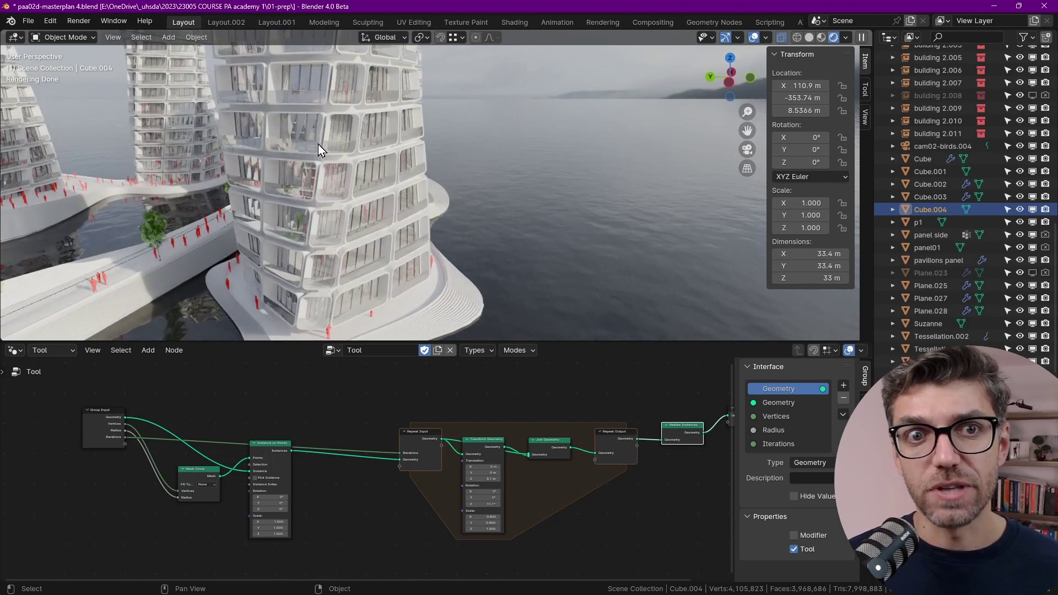
scroll(298, 157, "down", 3)
scroll(302, 174, "down", 3)
scroll(311, 184, "down", 2)
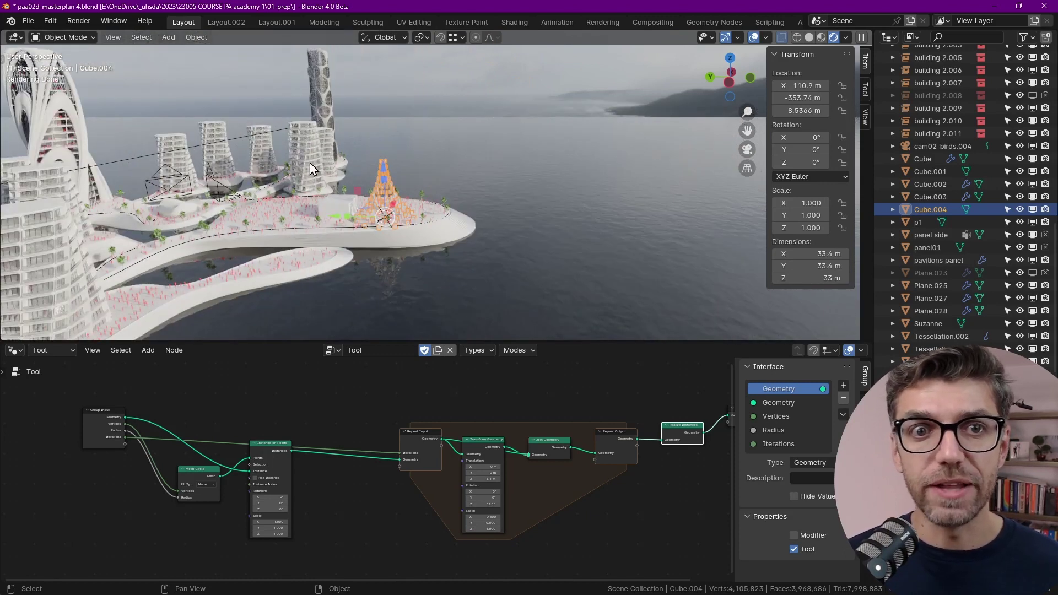
scroll(320, 172, "up", 3)
scroll(219, 189, "down", 4)
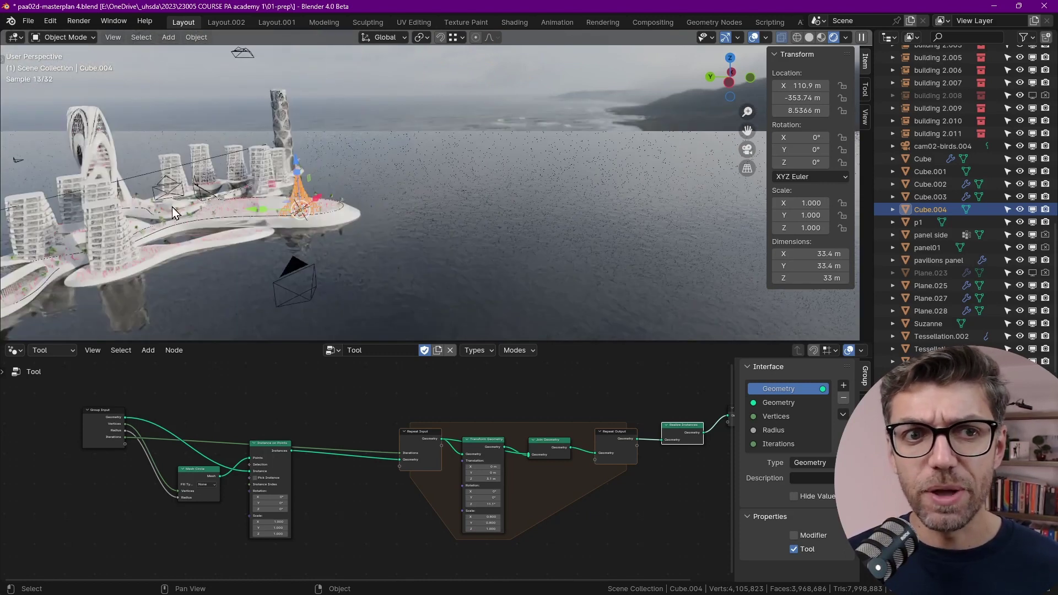
middle_click_drag(181, 209, 306, 214)
middle_click_drag(373, 244, 377, 243)
scroll(377, 243, "up", 3)
scroll(377, 243, "up", 3)
scroll(378, 245, "up", 2)
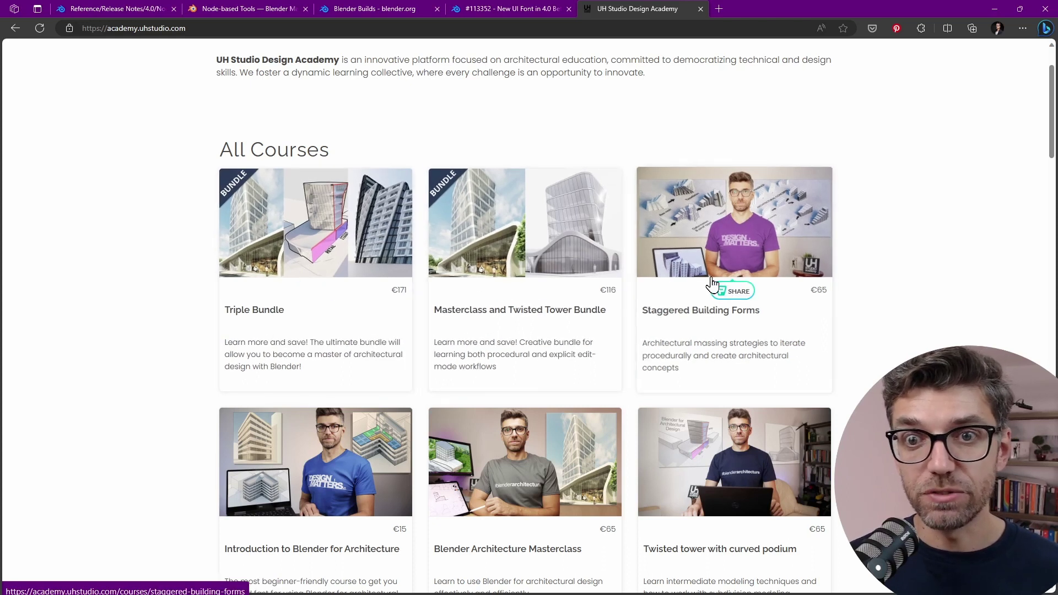
Scroll the UH Studio Design Academy page down to 'Our Blender courses on other platforms'.
scroll(742, 290, "down", 2)
scroll(800, 249, "up", 2)
scroll(794, 251, "up", 1)
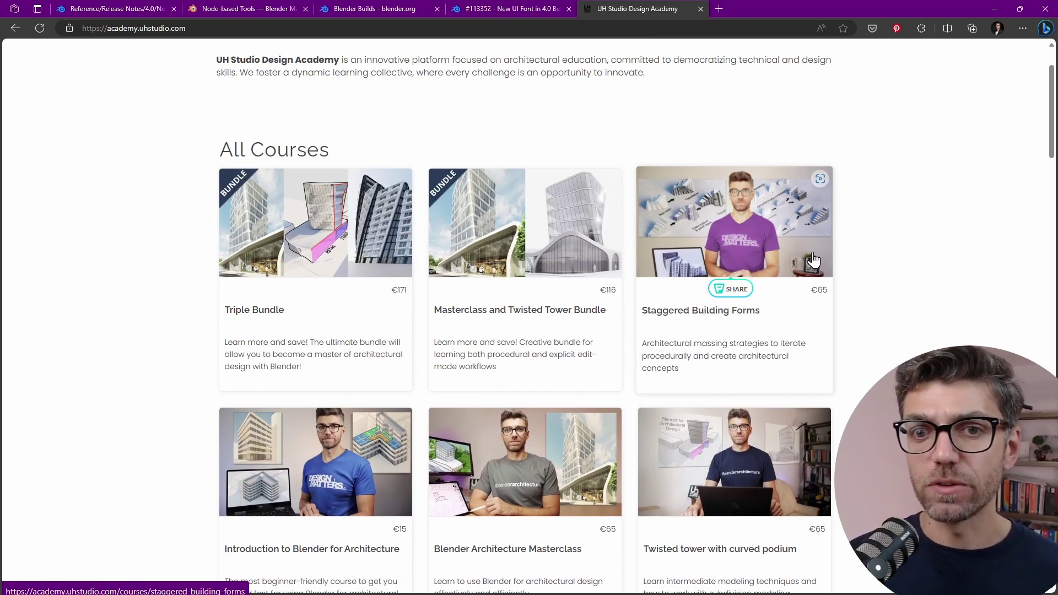
scroll(848, 267, "down", 5)
scroll(850, 270, "down", 6)
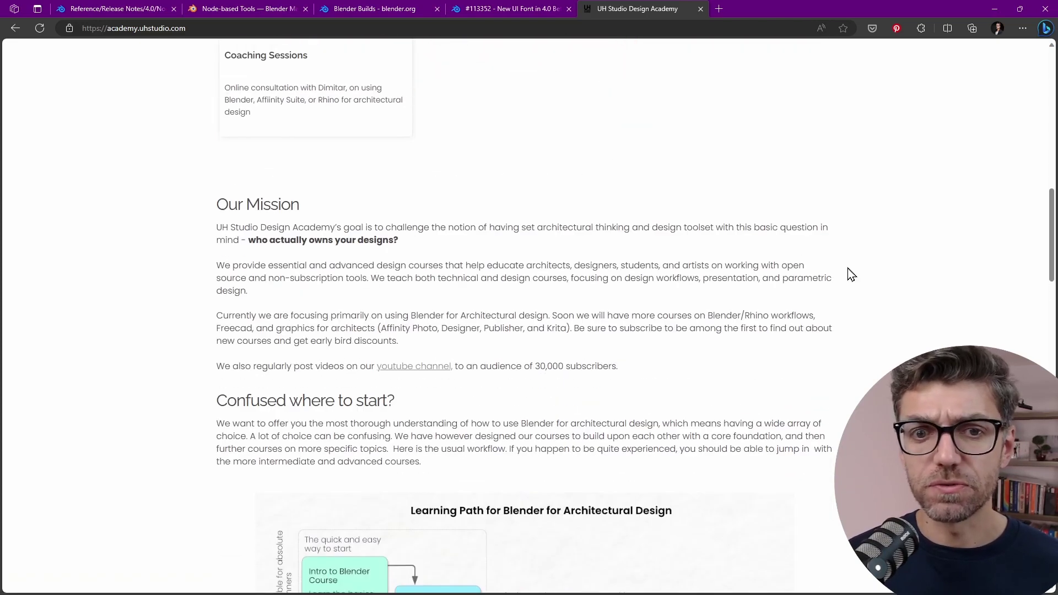
scroll(852, 274, "down", 4)
scroll(850, 269, "down", 4)
scroll(851, 268, "down", 4)
scroll(860, 271, "down", 3)
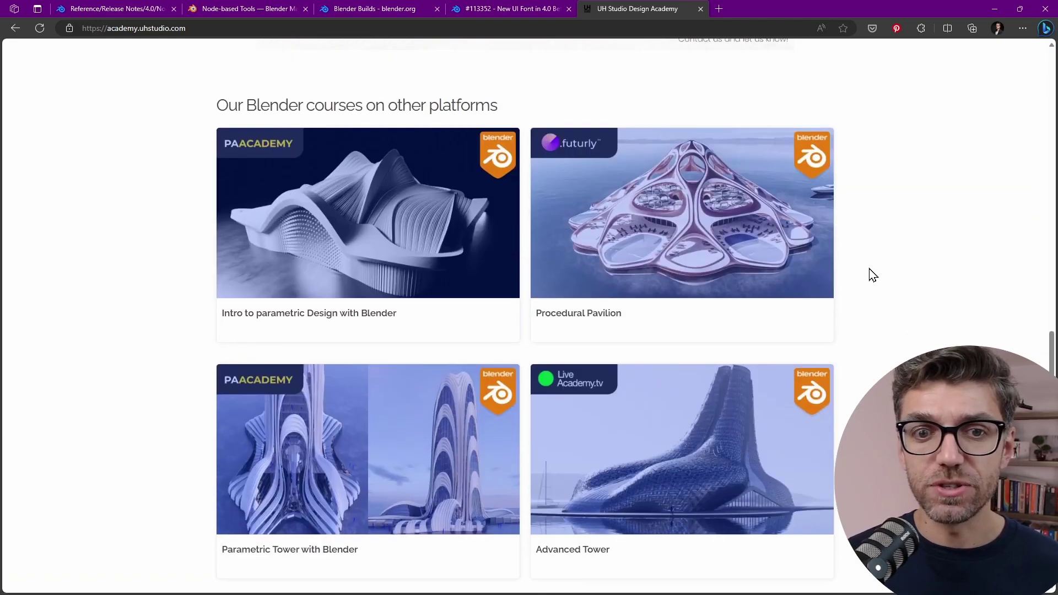
scroll(874, 276, "down", 1)
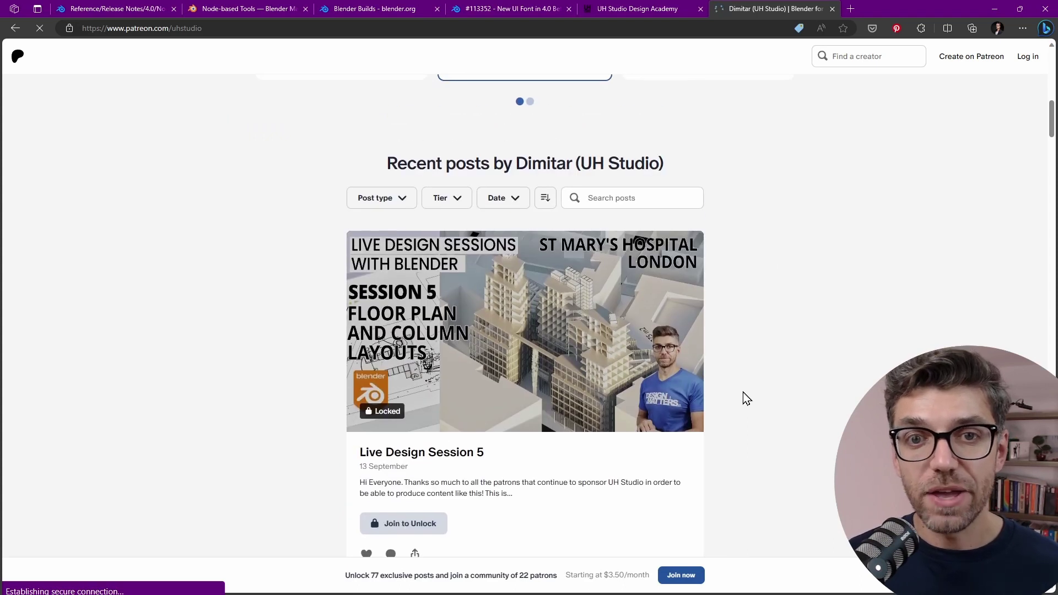
Scroll UH Studio's Patreon feed to older locked posts like Sketching in 3D and Airport concept file.
scroll(749, 392, "down", 5)
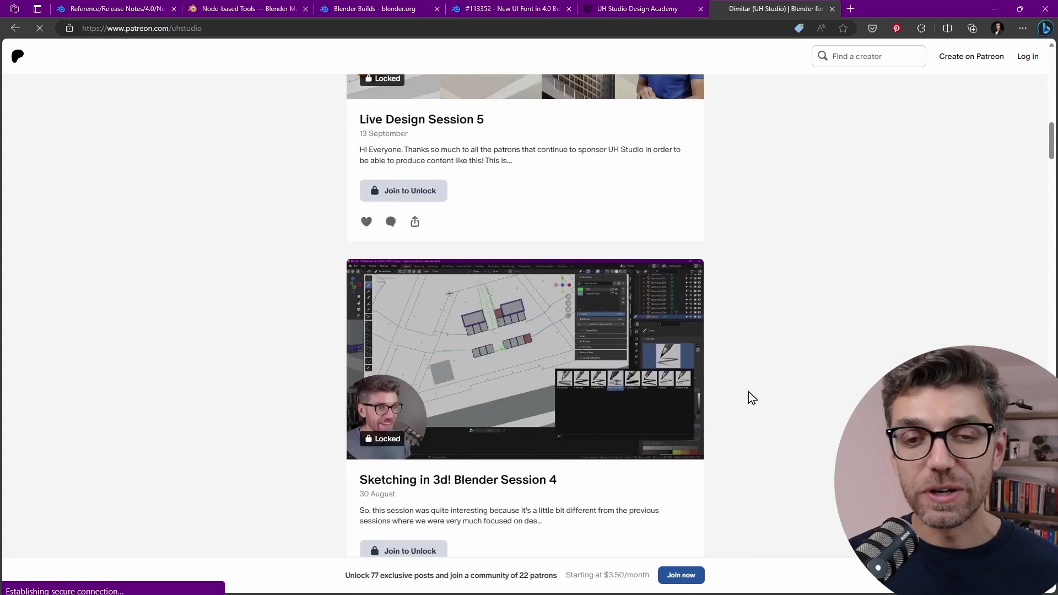
scroll(749, 392, "down", 2)
scroll(736, 363, "down", 6)
scroll(736, 363, "down", 8)
scroll(736, 365, "down", 4)
scroll(739, 371, "down", 20)
scroll(687, 445, "up", 6)
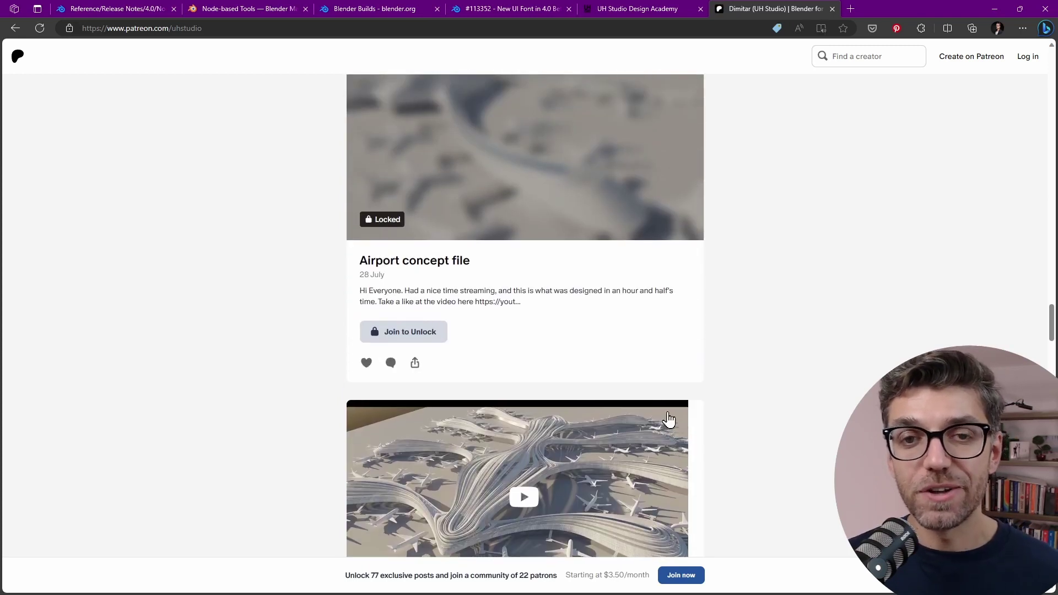
scroll(689, 358, "up", 5)
scroll(707, 270, "up", 1)
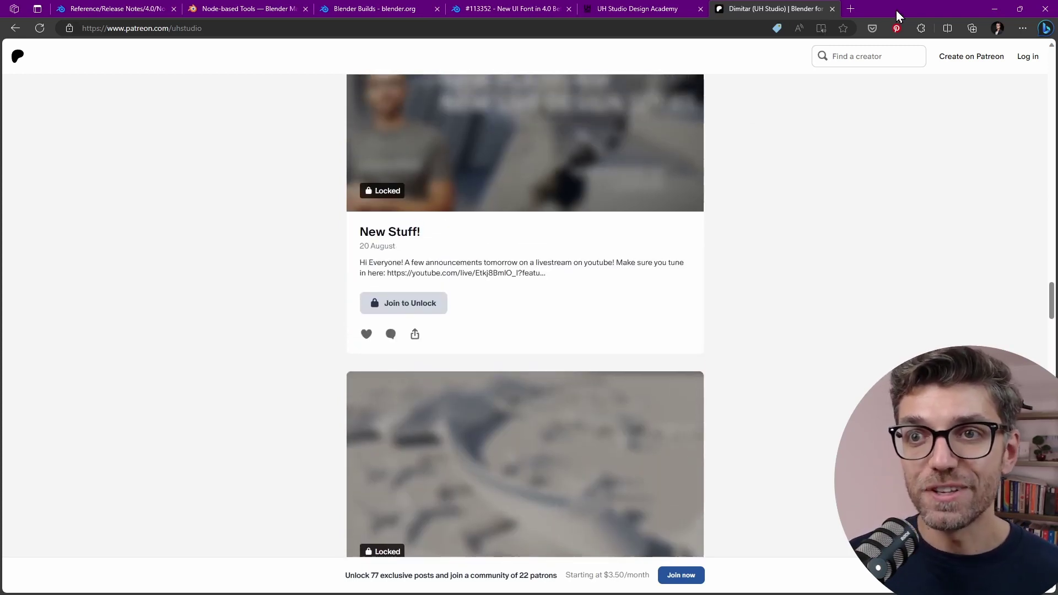
Minimize Edge, then orbit and zoom the 3D viewport around the island city towers.
left_click(995, 9)
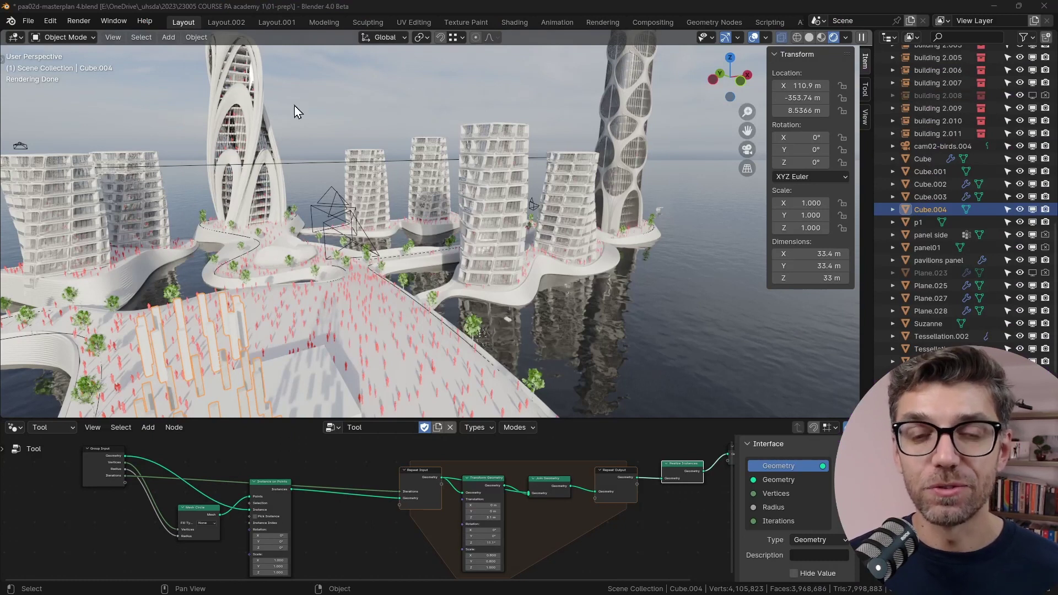
middle_click_drag(307, 238, 457, 355)
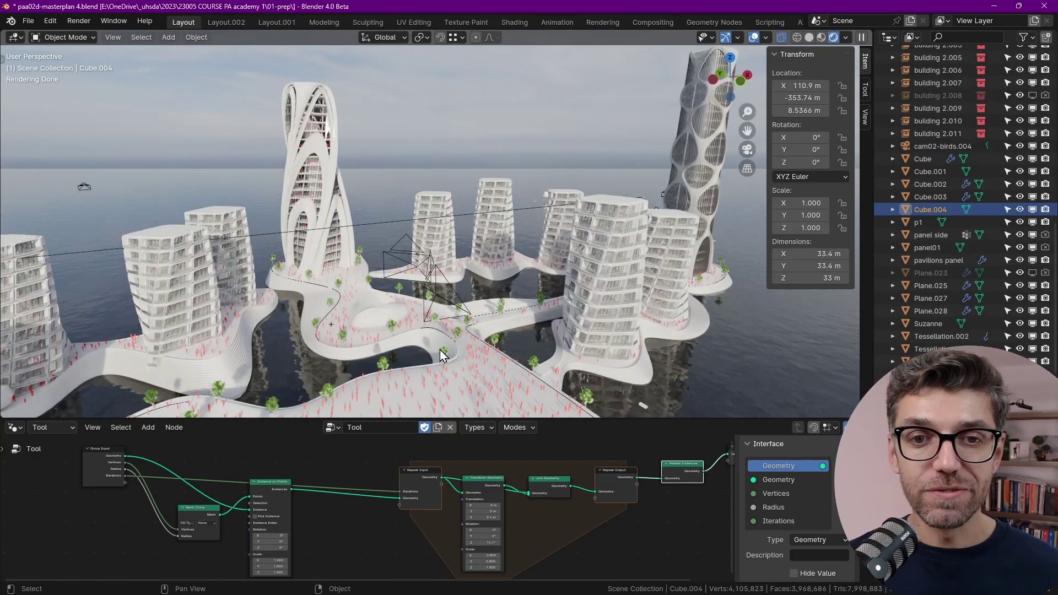
scroll(440, 349, "up", 4)
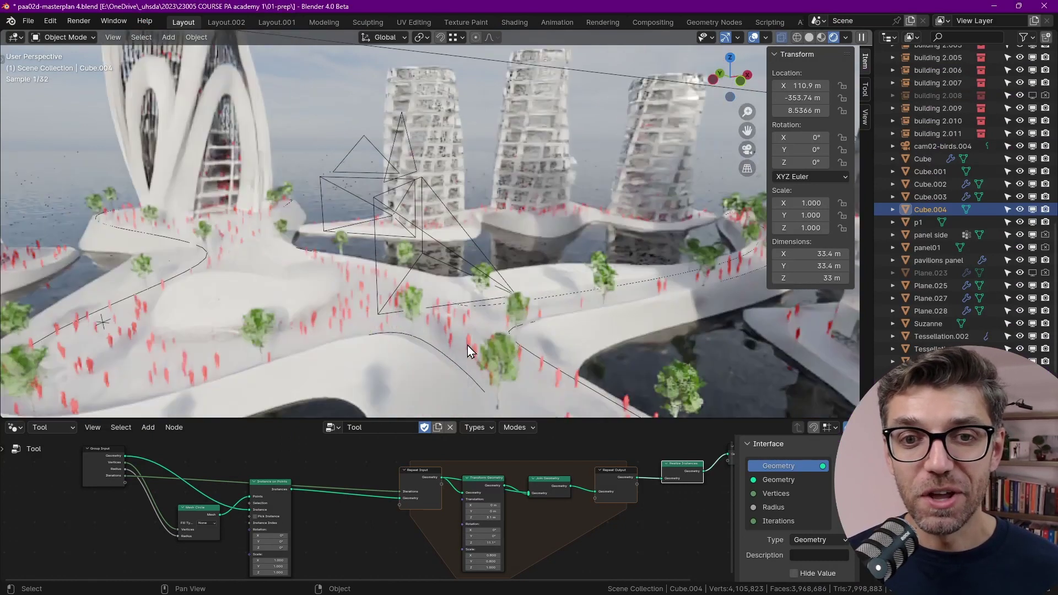
scroll(468, 330, "down", 3)
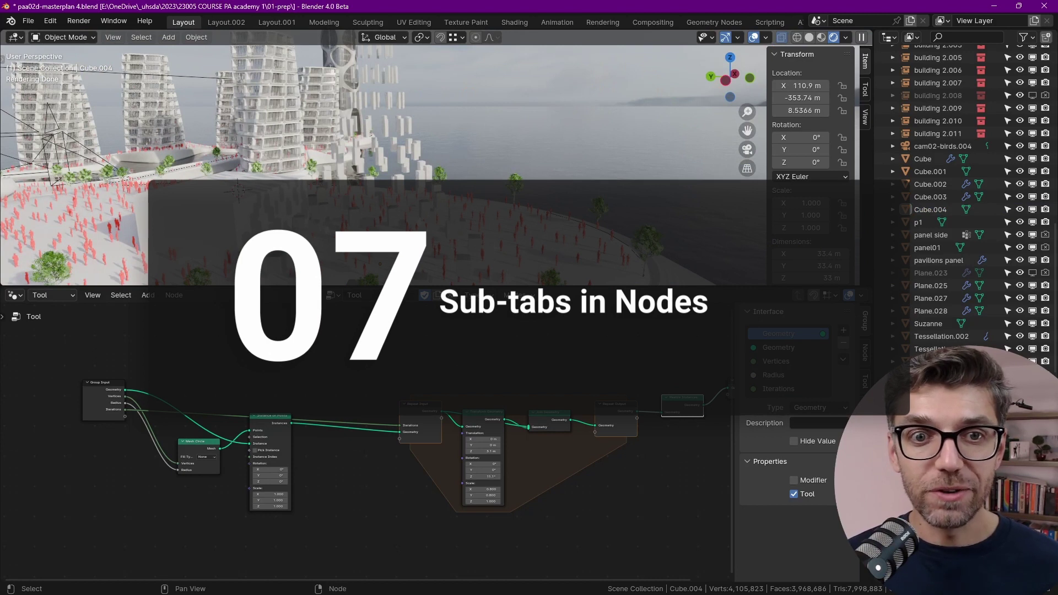
Switch the node area to the Shader Editor with a new material on the Cube.004 tower.
left_click(15, 295)
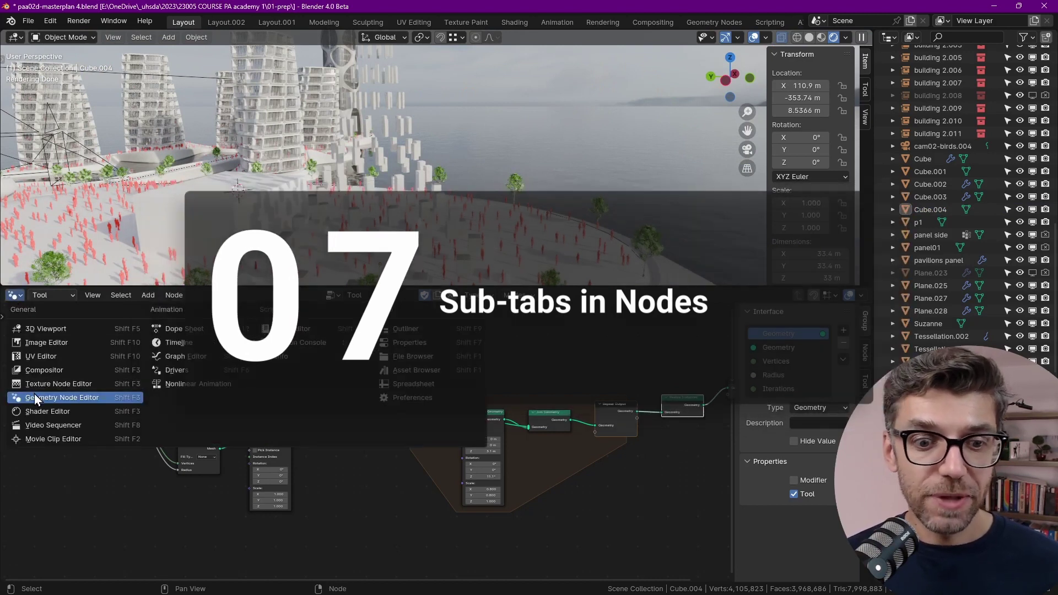
left_click(64, 415)
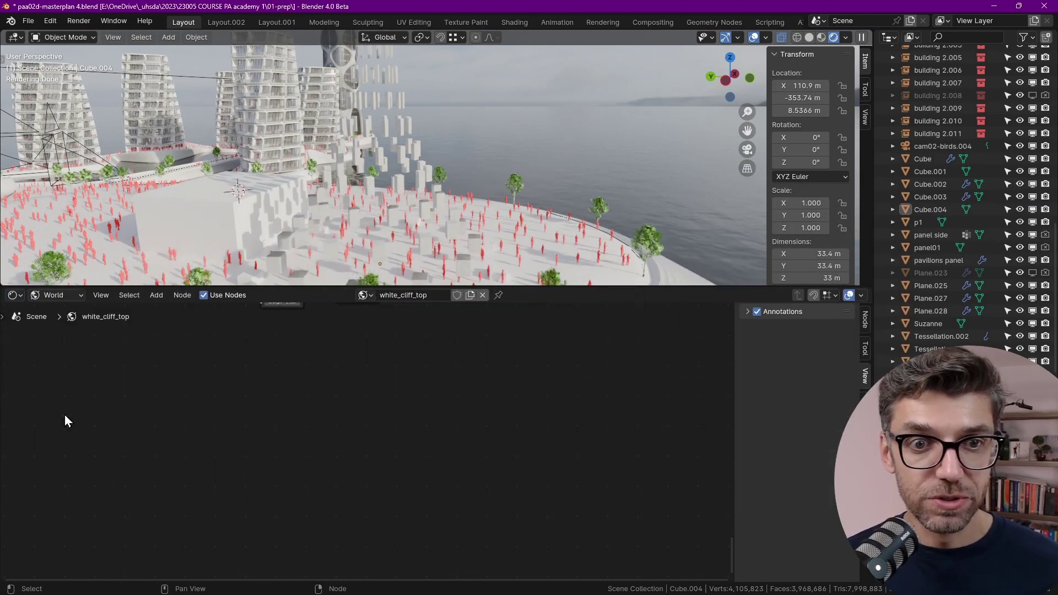
left_click(56, 295)
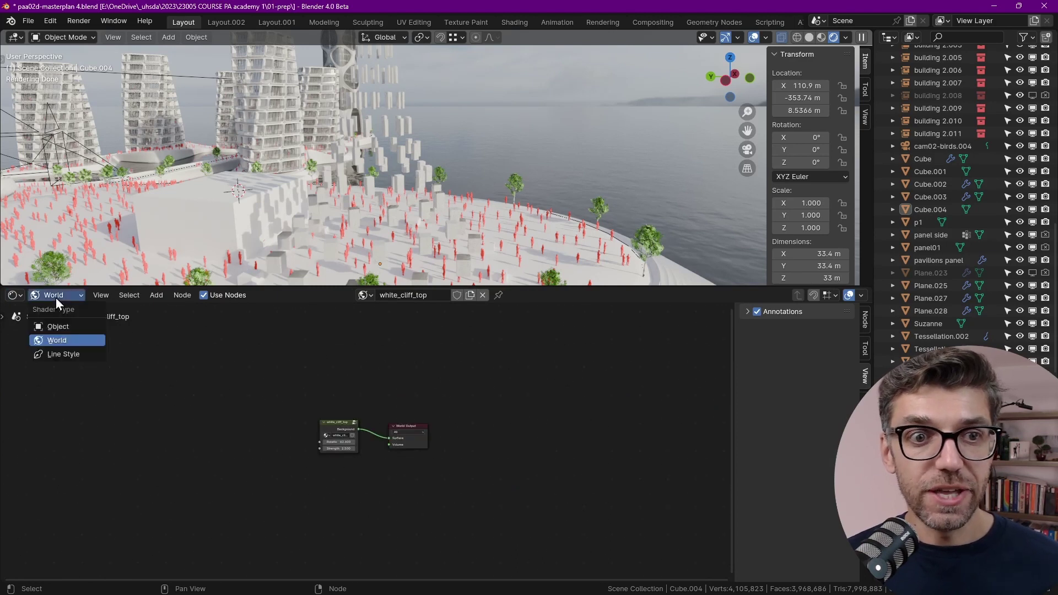
left_click(61, 327)
left_click(457, 298)
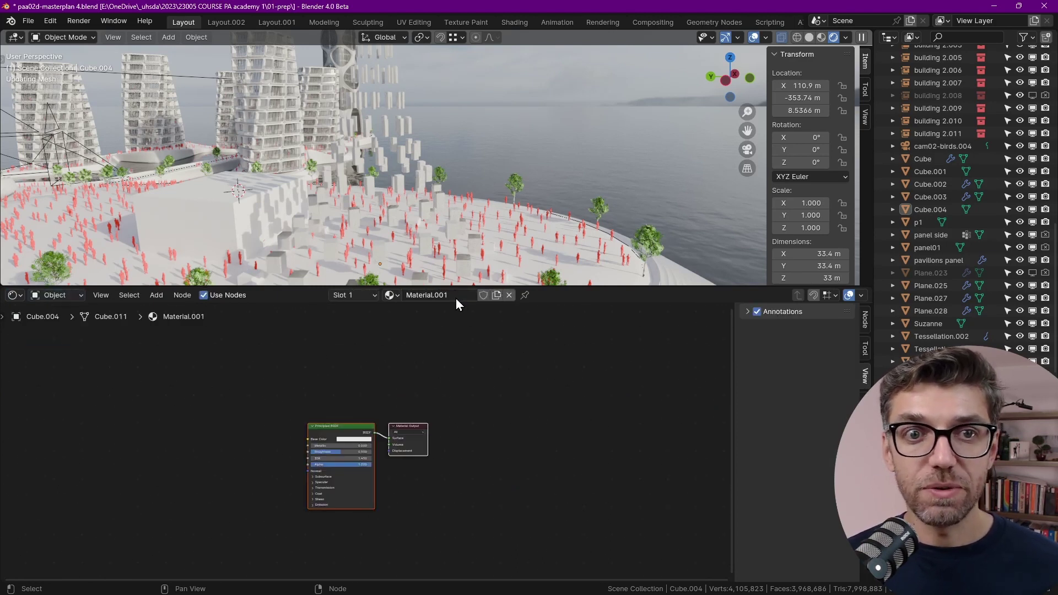
left_click(402, 128)
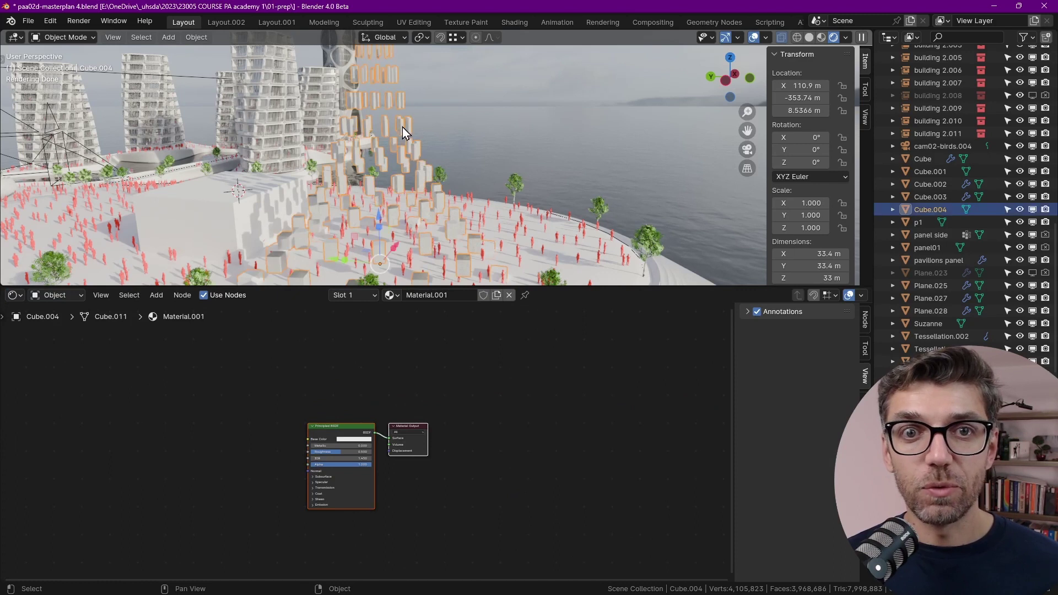
Zoom into the material nodes and toggle the Principled BSDF's Subsurface and Specular panels.
scroll(298, 447, "up", 2)
middle_click_drag(296, 448, 456, 354)
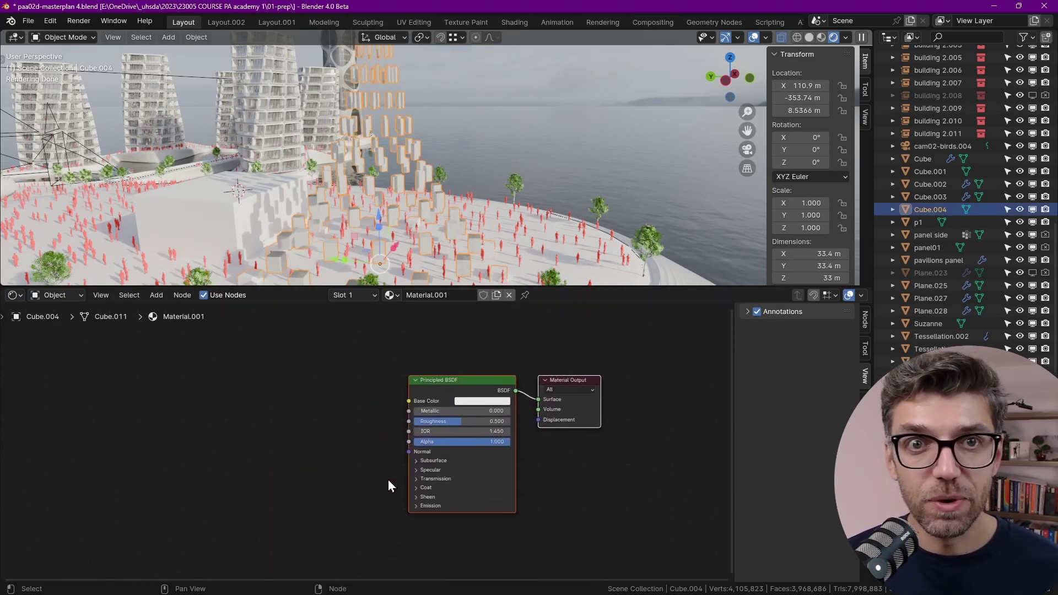
scroll(430, 477, "up", 2)
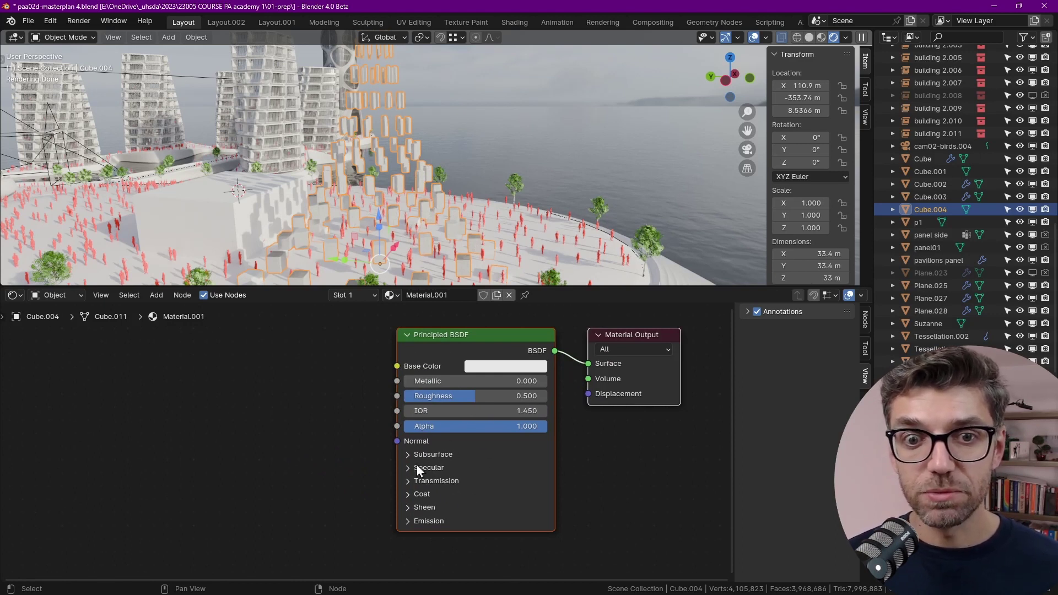
left_click(406, 454)
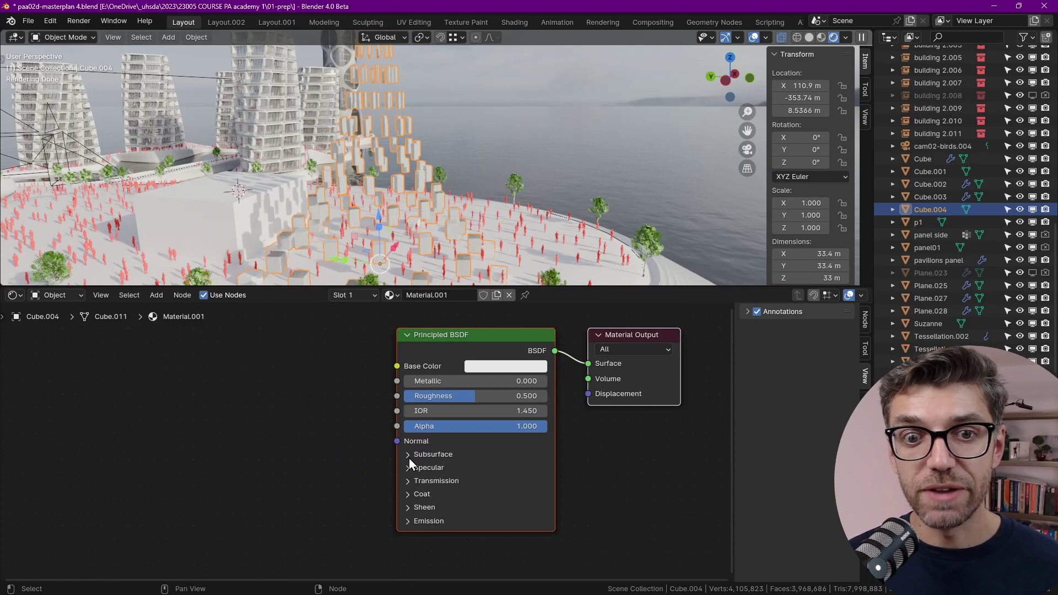
left_click(407, 467)
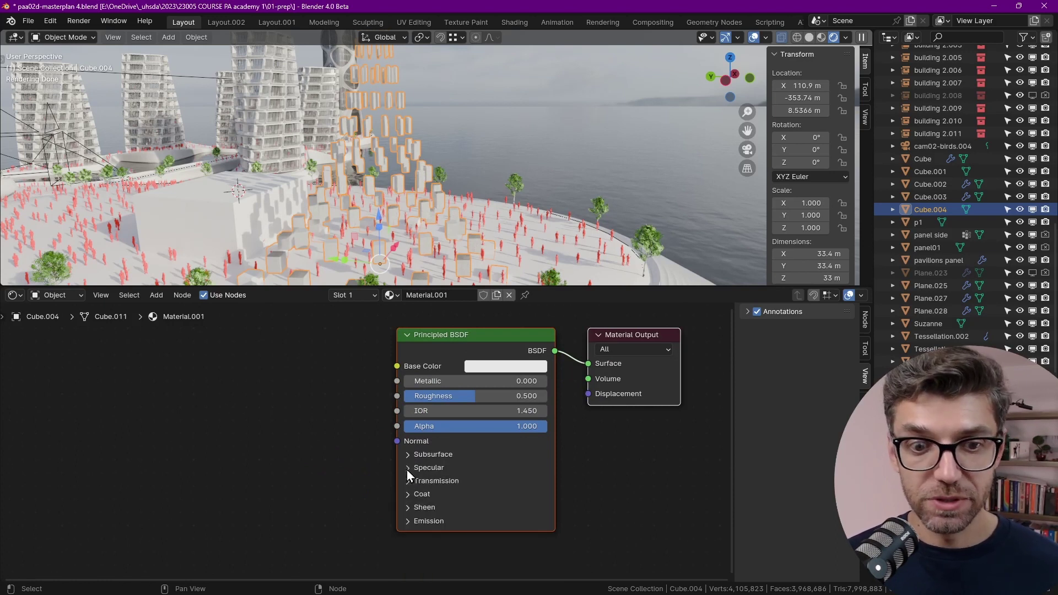
Enlarge the Properties editor's Material tab and expand then collapse its Subsurface and Specular sections.
left_click_drag(937, 369, 937, 210)
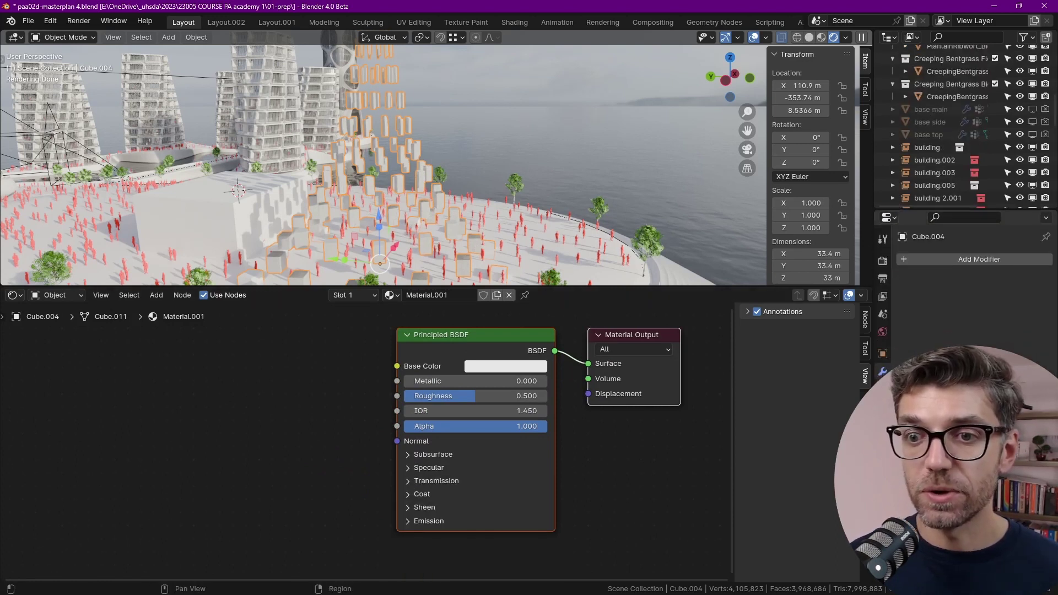
left_click(882, 463)
scroll(920, 332, "down", 2)
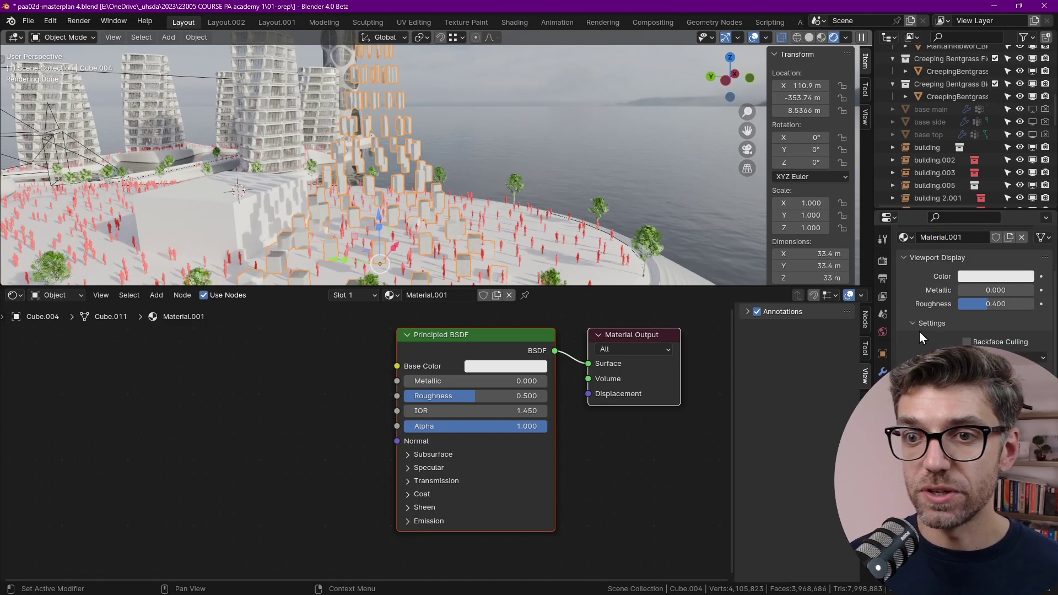
left_click(912, 260)
left_click(934, 363)
left_click(918, 408)
left_click(918, 423)
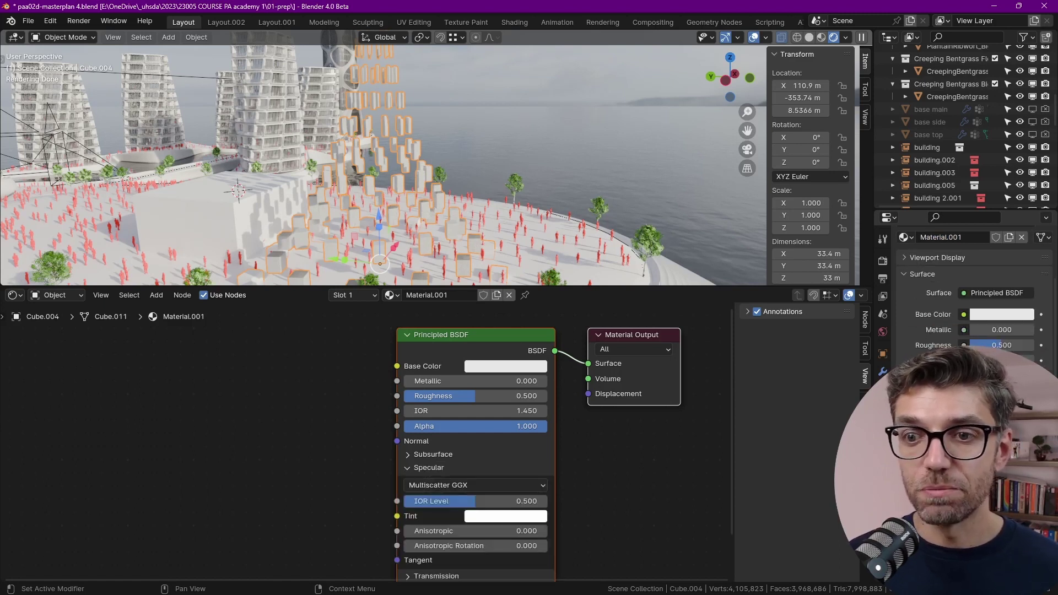
left_click(918, 423)
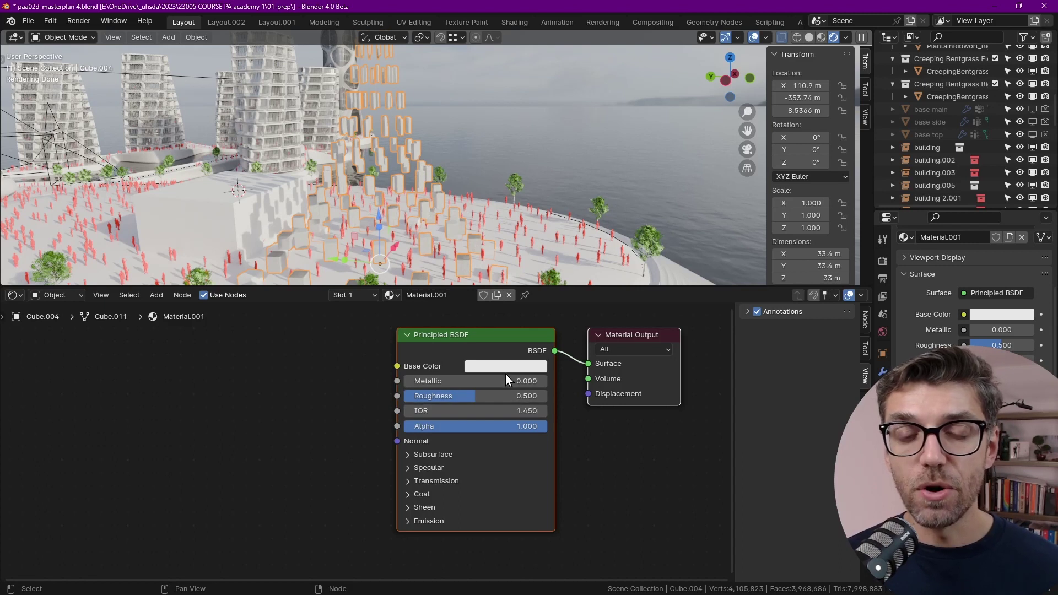
Toggle the shader's Subsurface section once more, then bring the Tool geometry-node group into view.
middle_click_drag(379, 403, 423, 446)
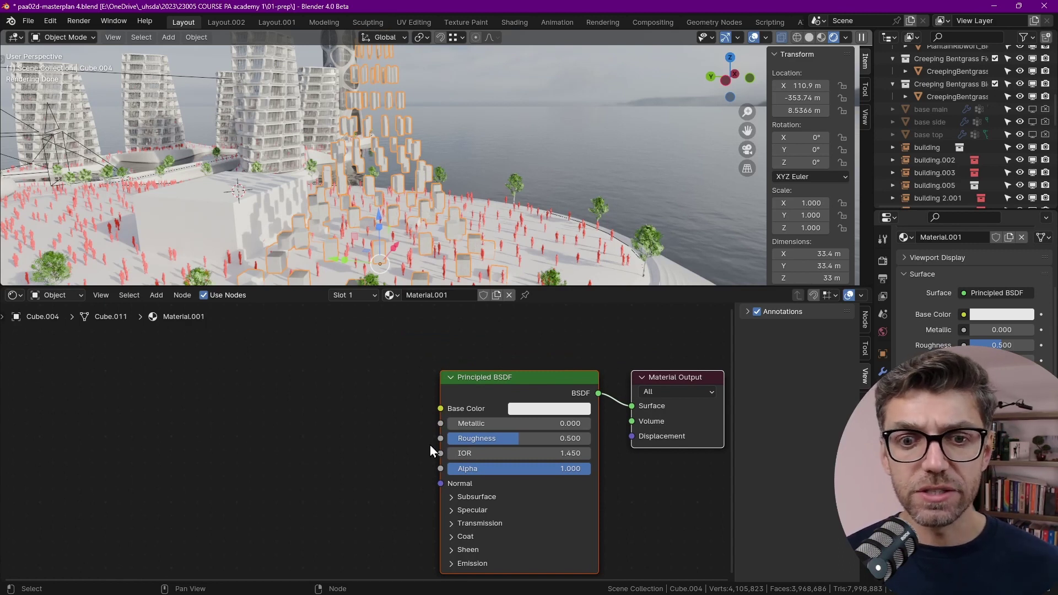
left_click(449, 498)
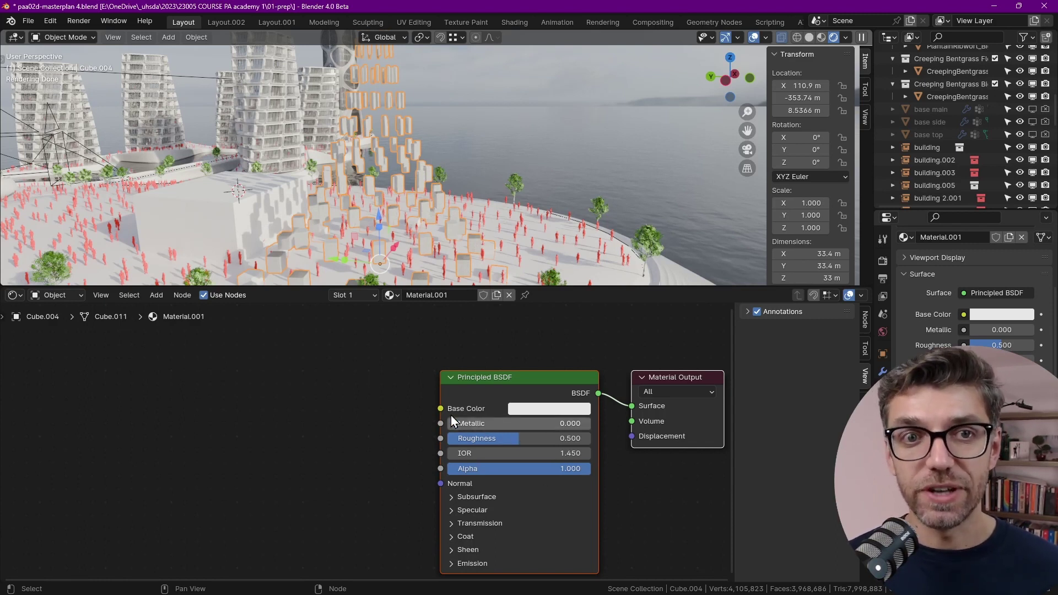
middle_click_drag(253, 427, 381, 429)
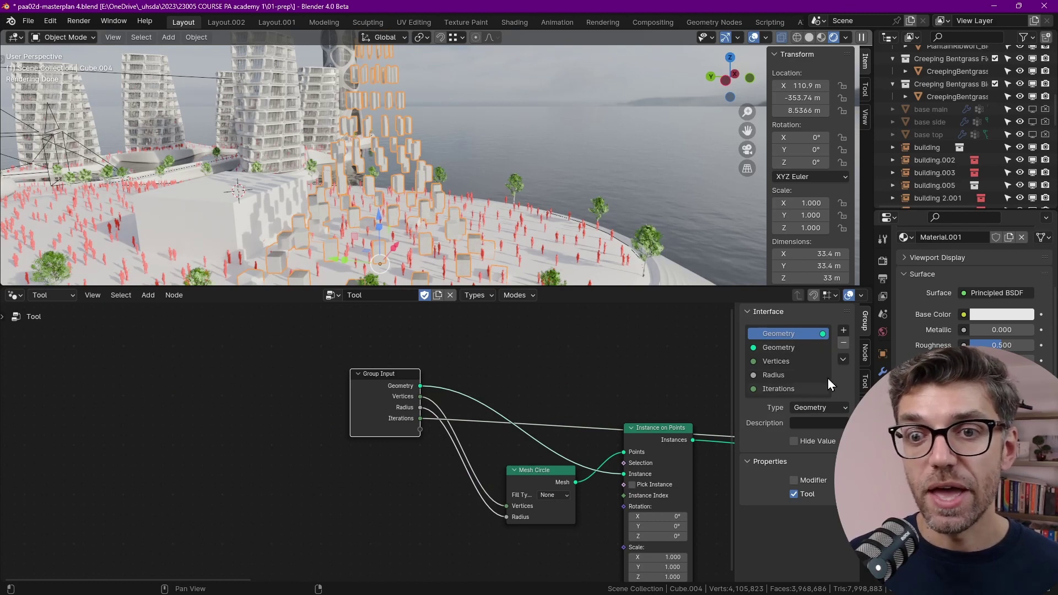
Add a Panel item to the Group tab's Interface list and open its extra actions menu.
left_click(844, 331)
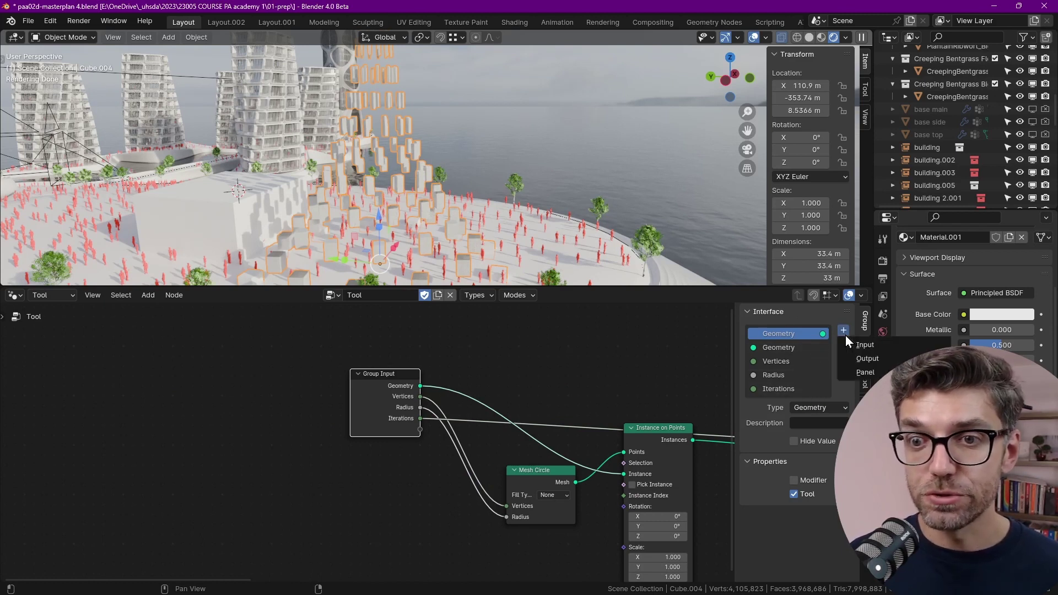
left_click(873, 369)
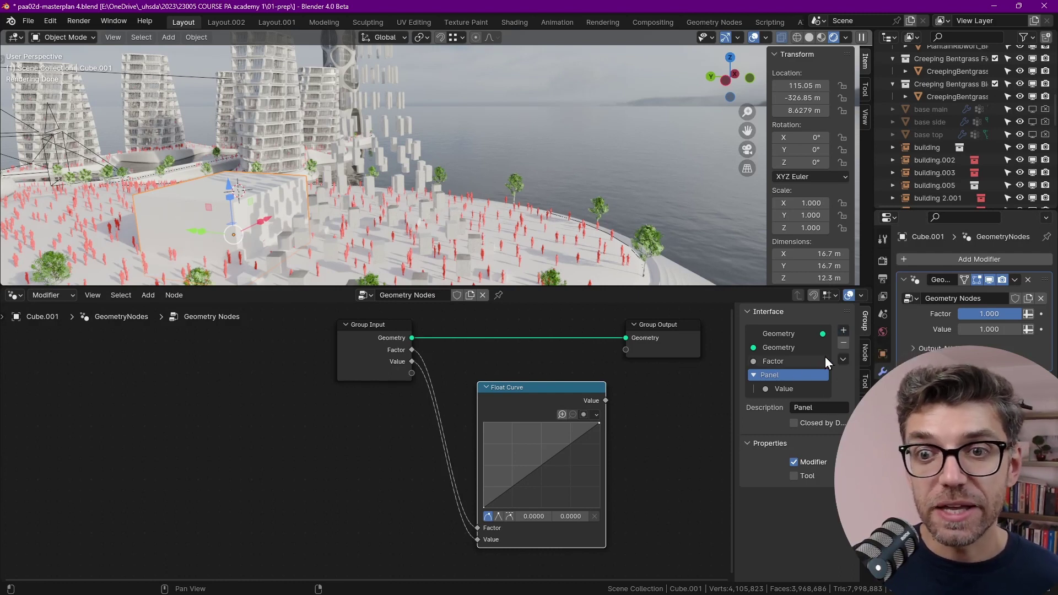
left_click(845, 361)
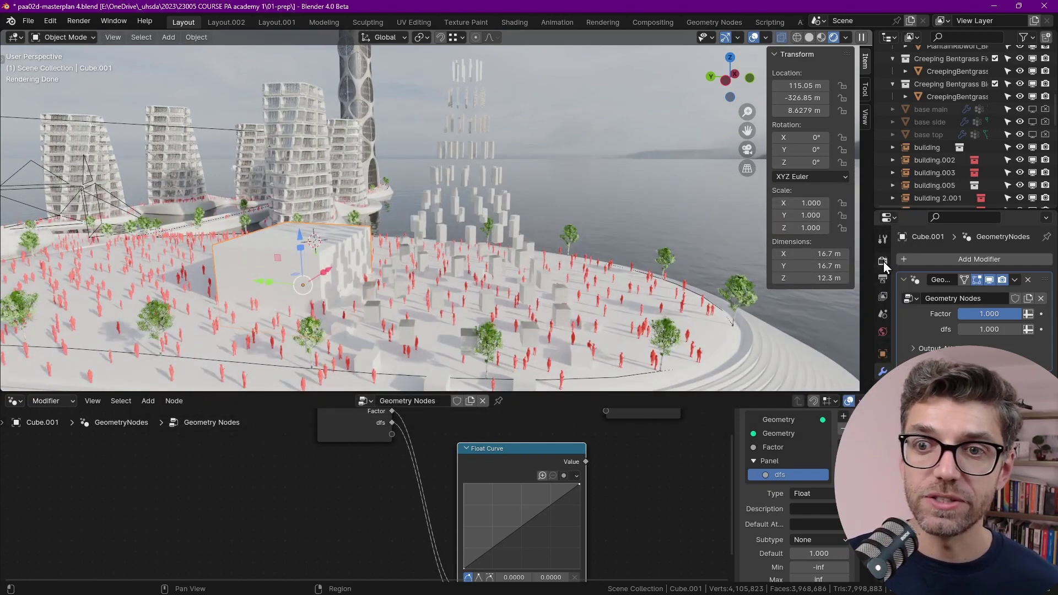
In Render properties, scroll to Color Management and set View Transform to Filmic.
left_click(882, 261)
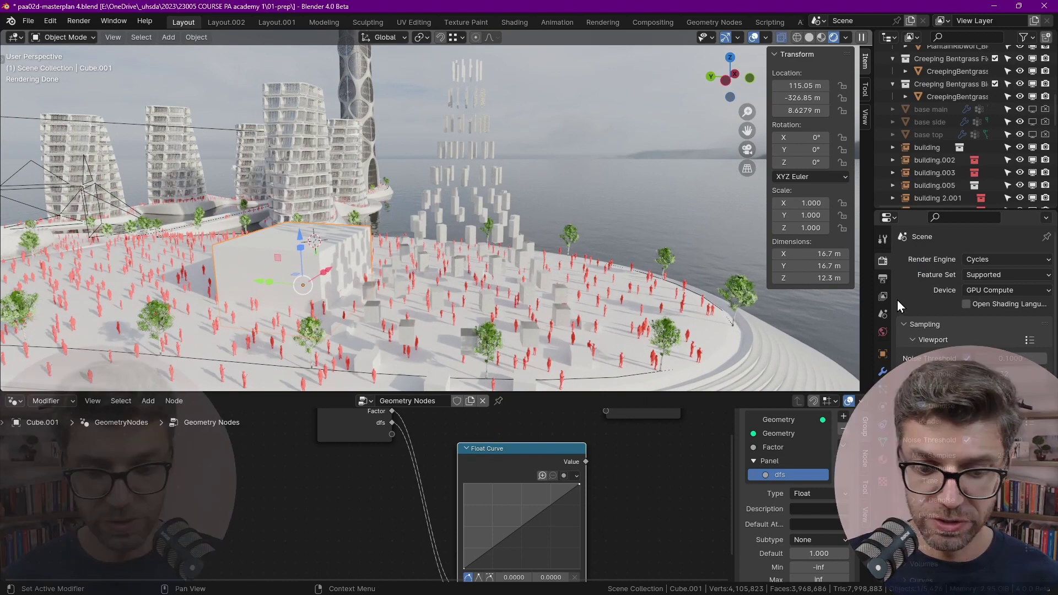
scroll(932, 480, "down", 3)
scroll(931, 478, "down", 4)
scroll(934, 475, "down", 4)
scroll(934, 475, "down", 4)
scroll(938, 471, "down", 3)
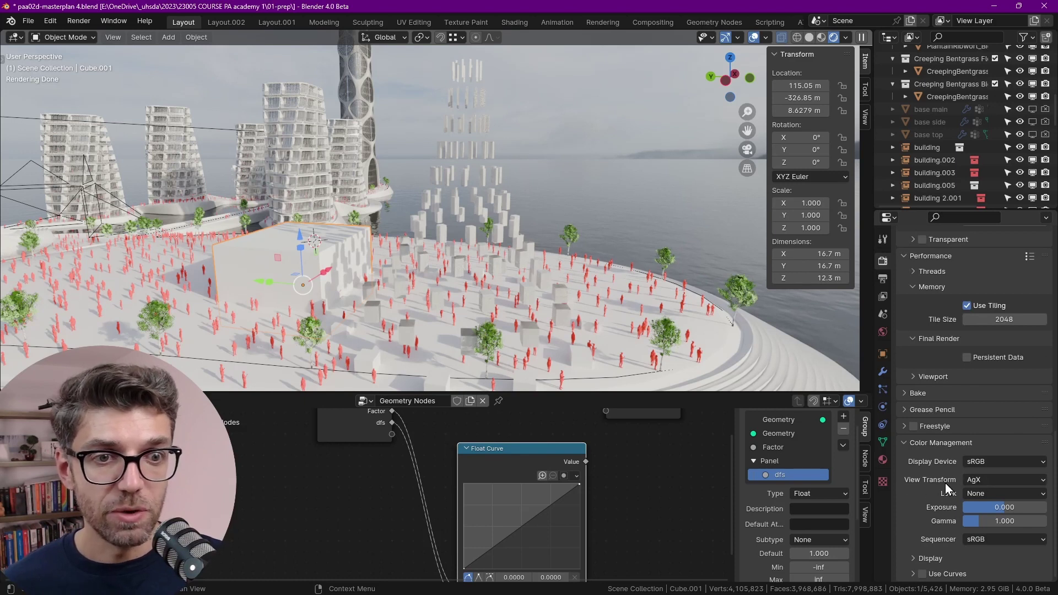
left_click(990, 482)
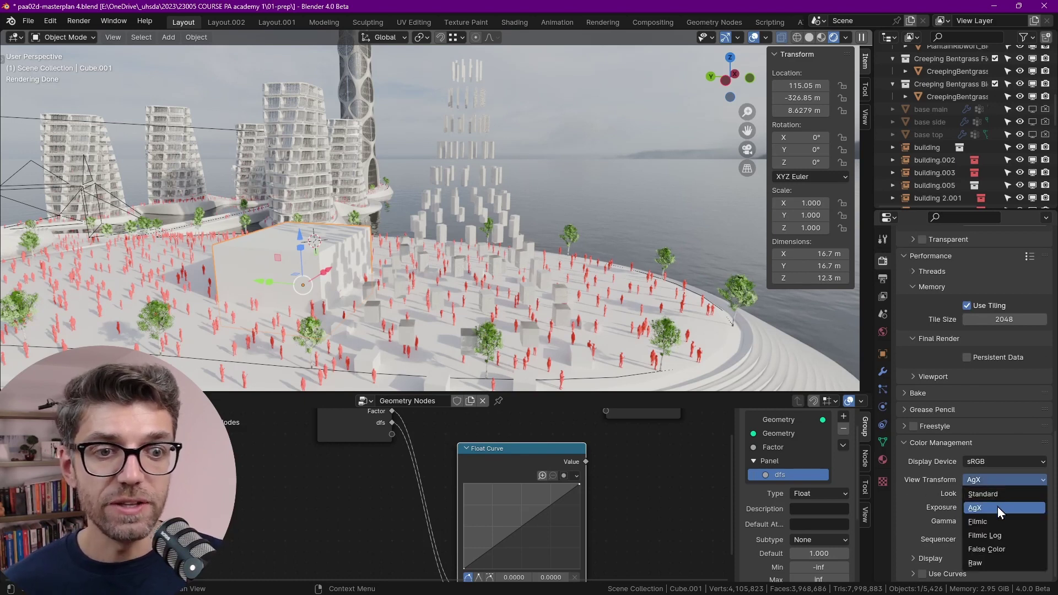
left_click(997, 522)
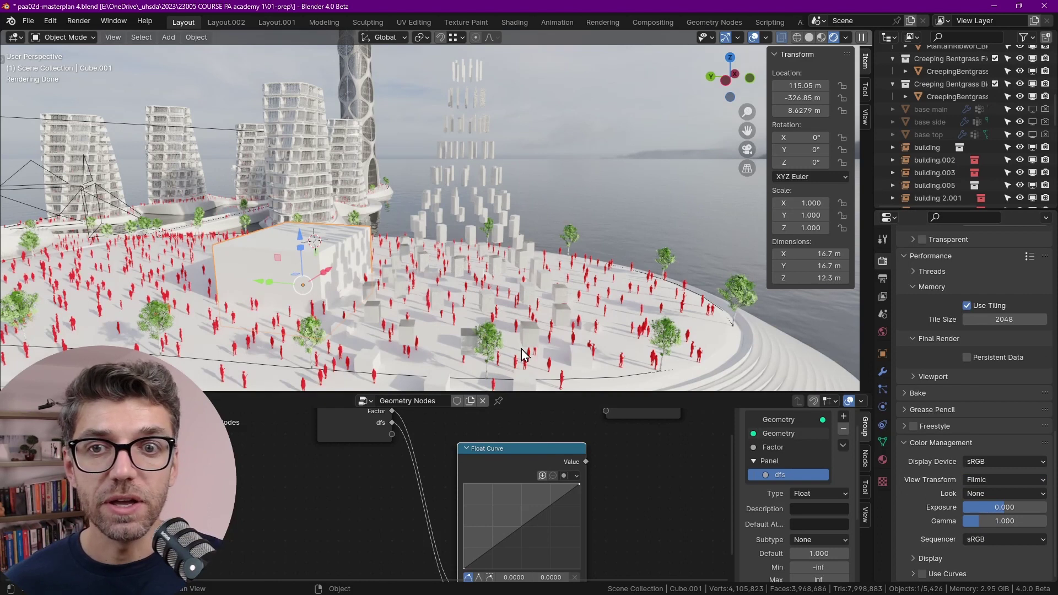
Switch the View Transform back to AgX.
scroll(483, 289, "down", 4)
scroll(287, 238, "up", 2)
scroll(378, 286, "up", 3)
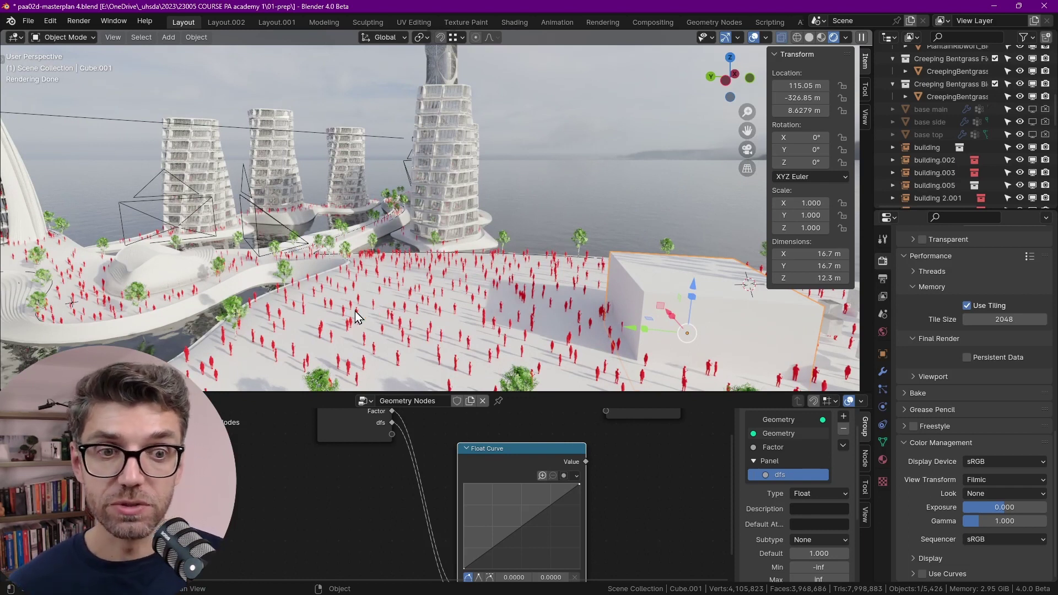
left_click(1006, 480)
left_click(986, 508)
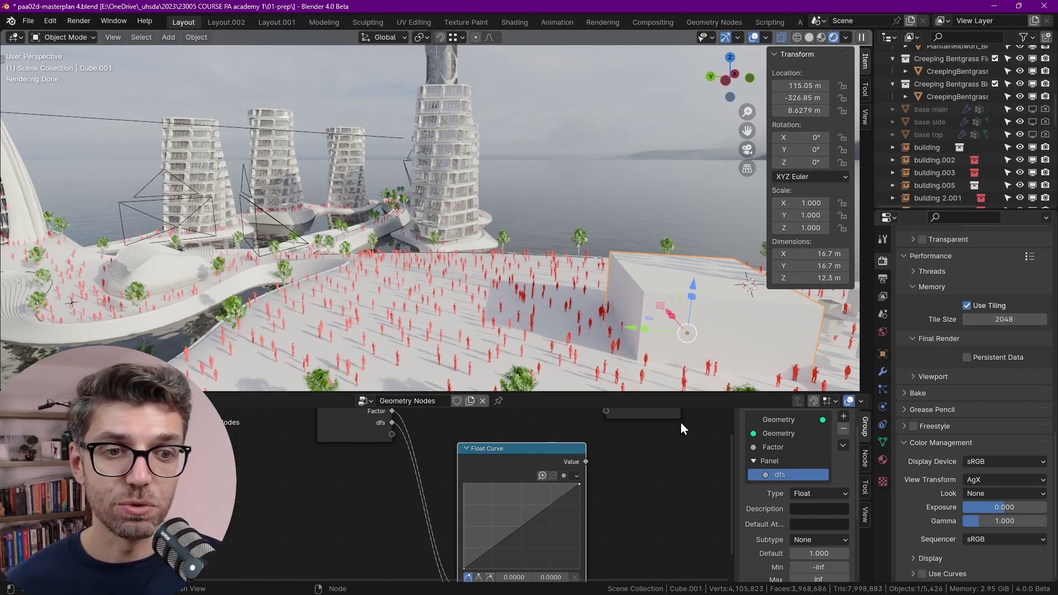
Flip the View Transform to Filmic and back to AgX, then apply the Punchy look.
left_click(985, 480)
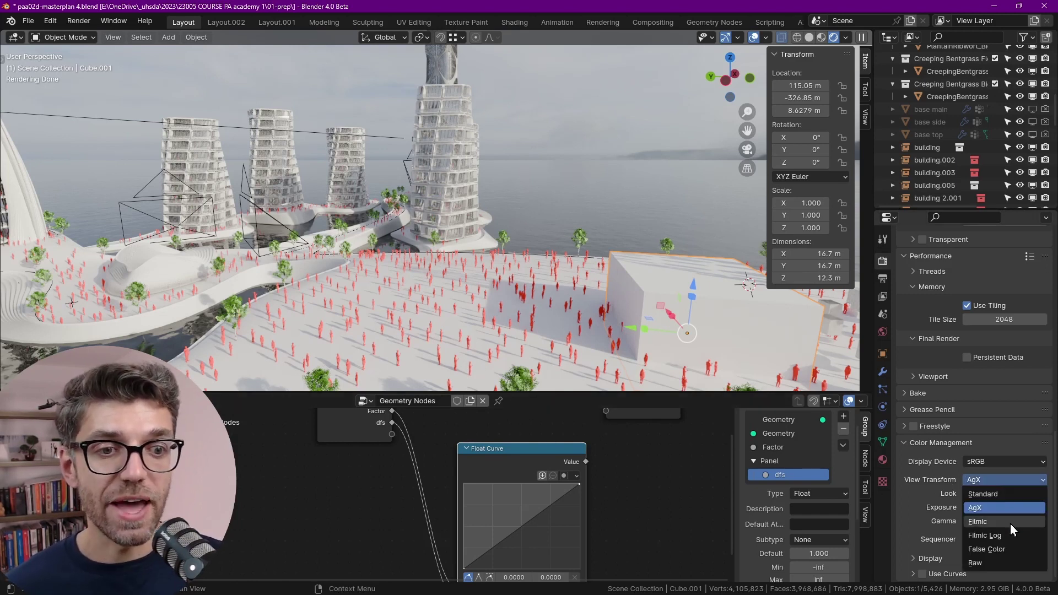
left_click(1011, 524)
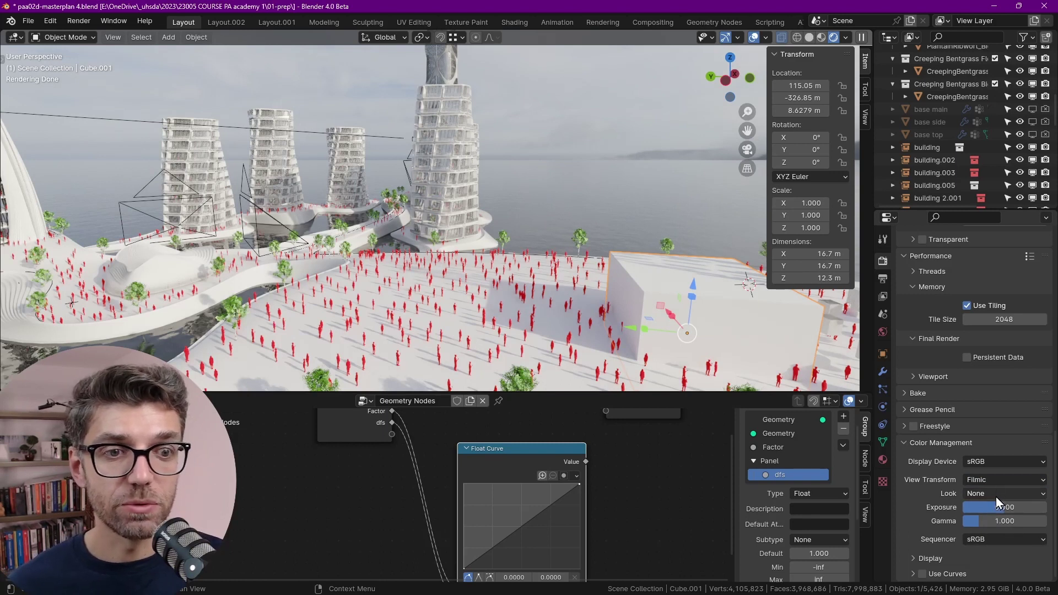
left_click(997, 496)
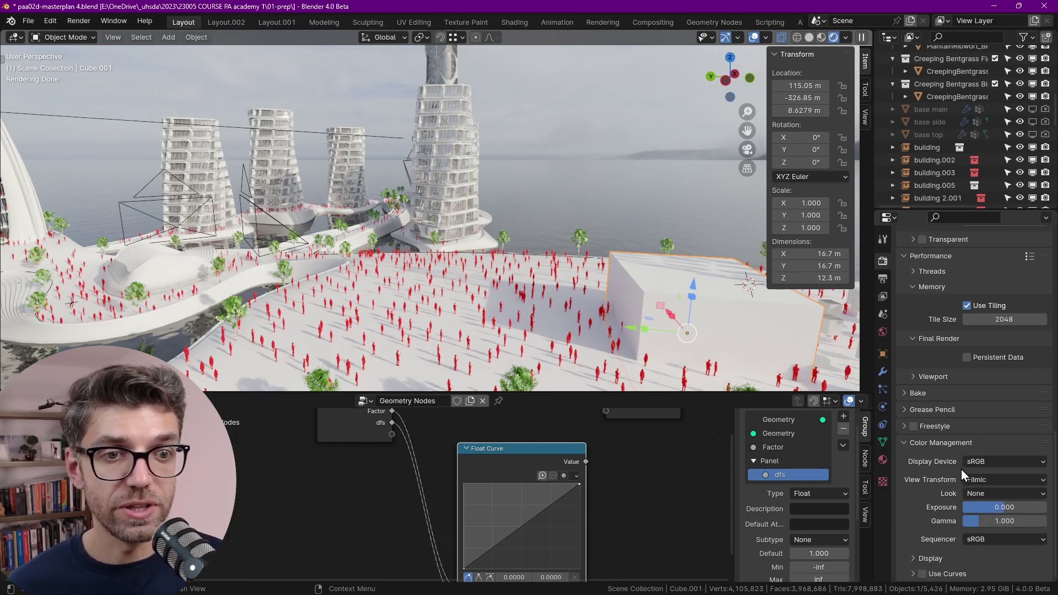
left_click(986, 480)
left_click(977, 495)
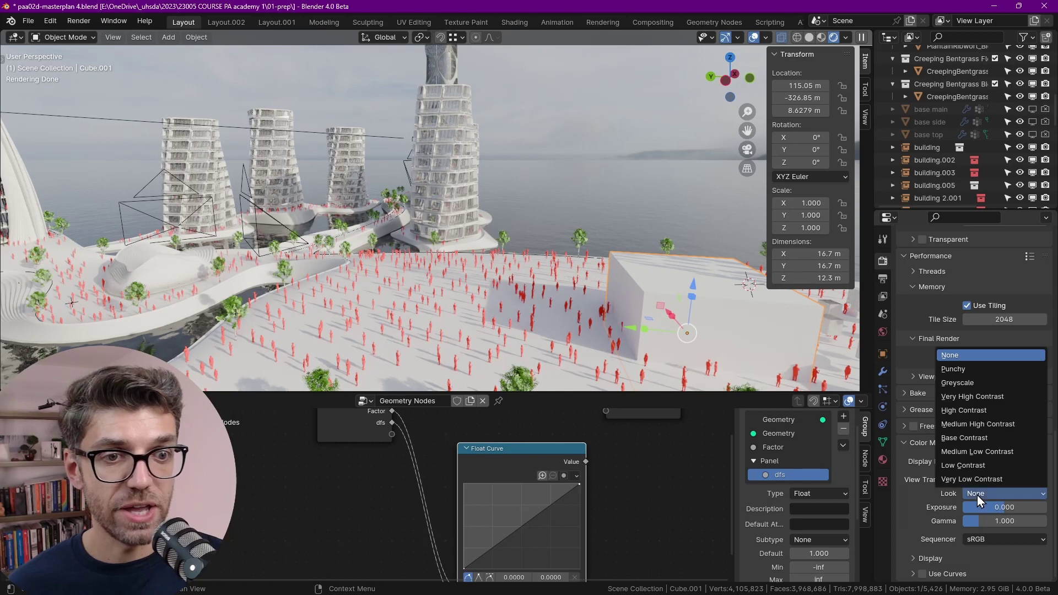
left_click(957, 368)
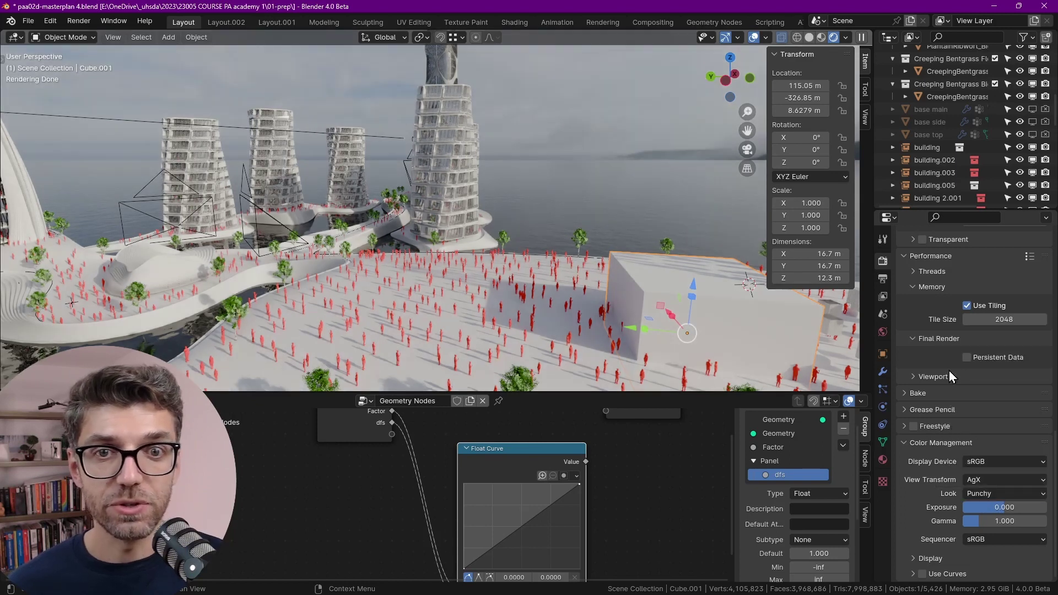
Step the Look through High Contrast and Medium High Contrast to Very High Contrast.
left_click(987, 493)
left_click(993, 530)
middle_click_drag(471, 281, 309, 251)
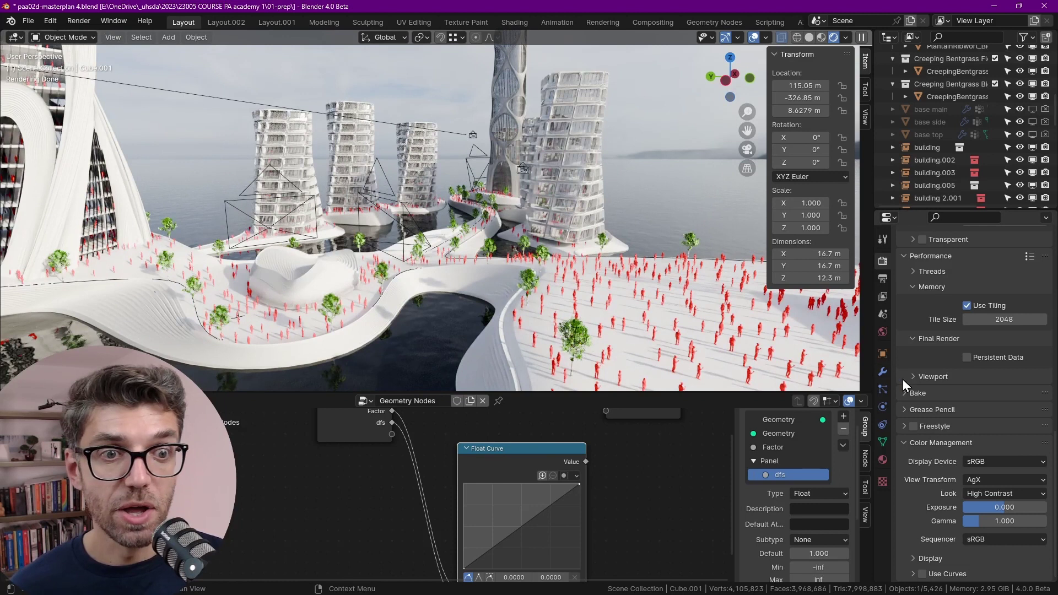
left_click(987, 498)
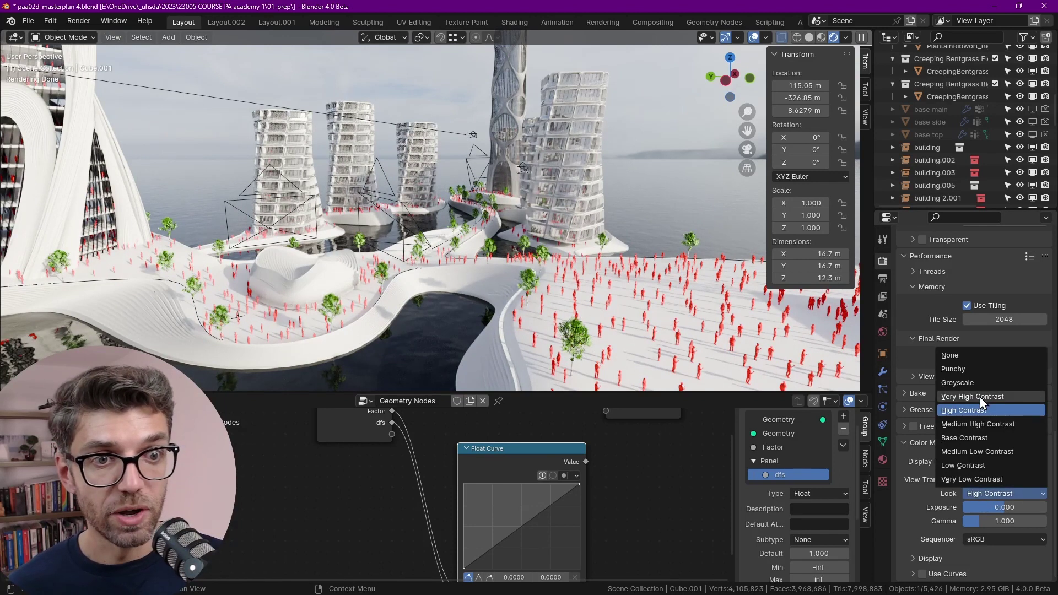
left_click(980, 424)
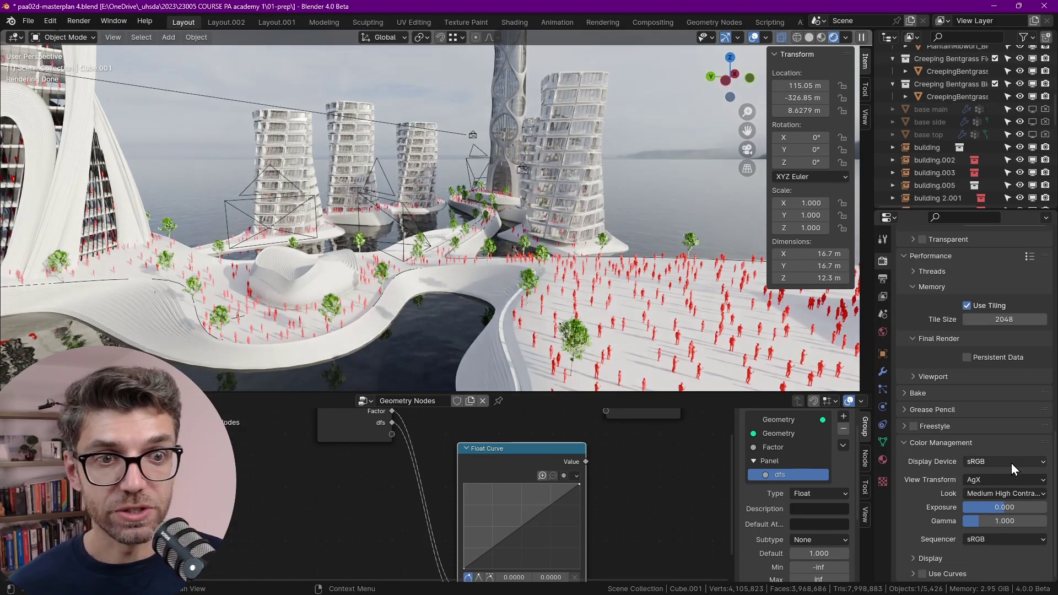
left_click(986, 495)
left_click(977, 402)
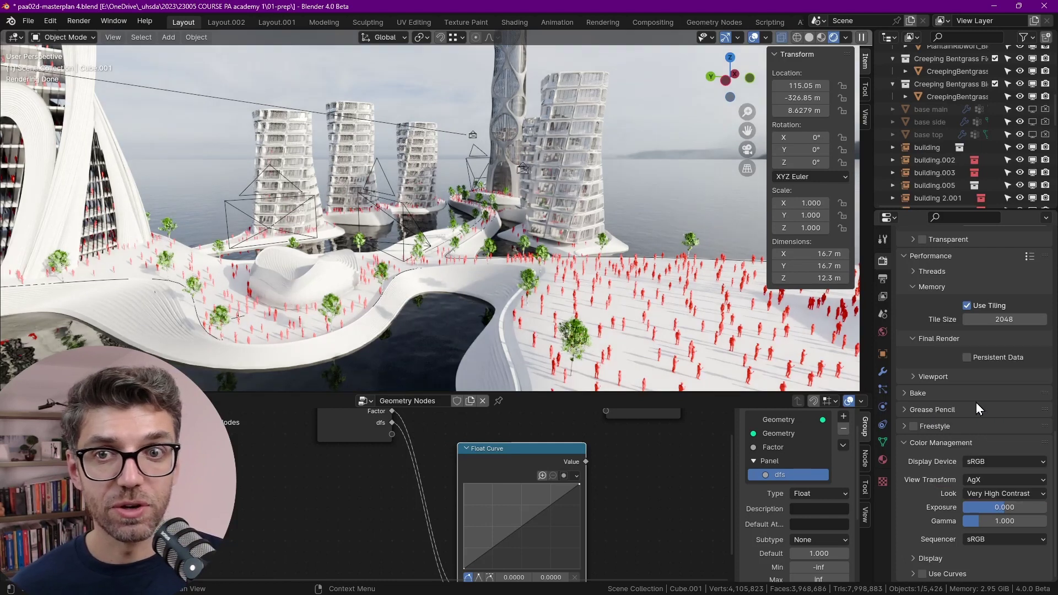
scroll(704, 340, "up", 2)
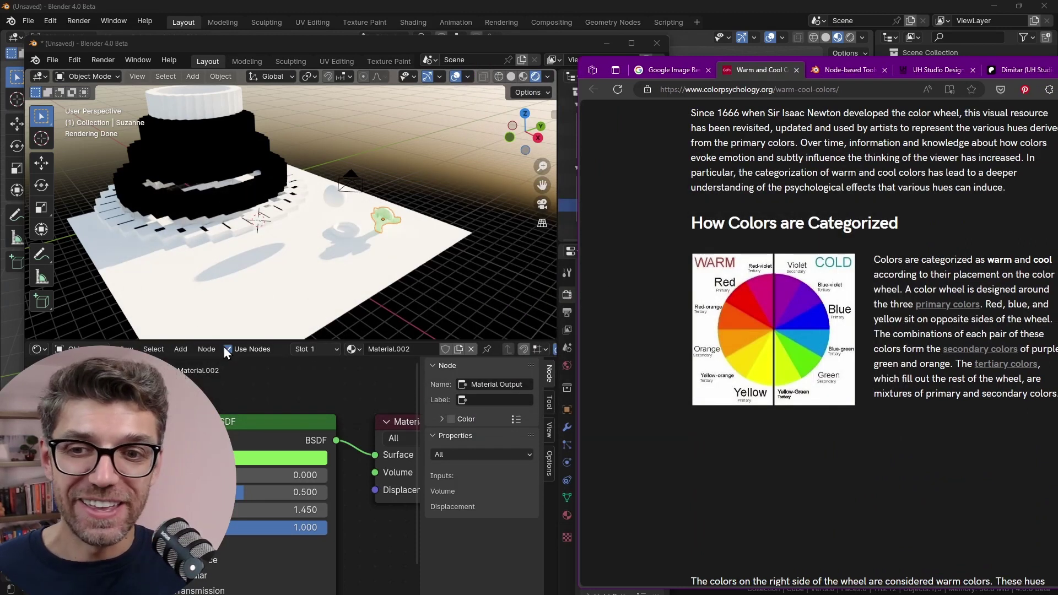
Eyedrop the blue from Edge's colour wheel into Suzanne's Base Color.
left_click(280, 464)
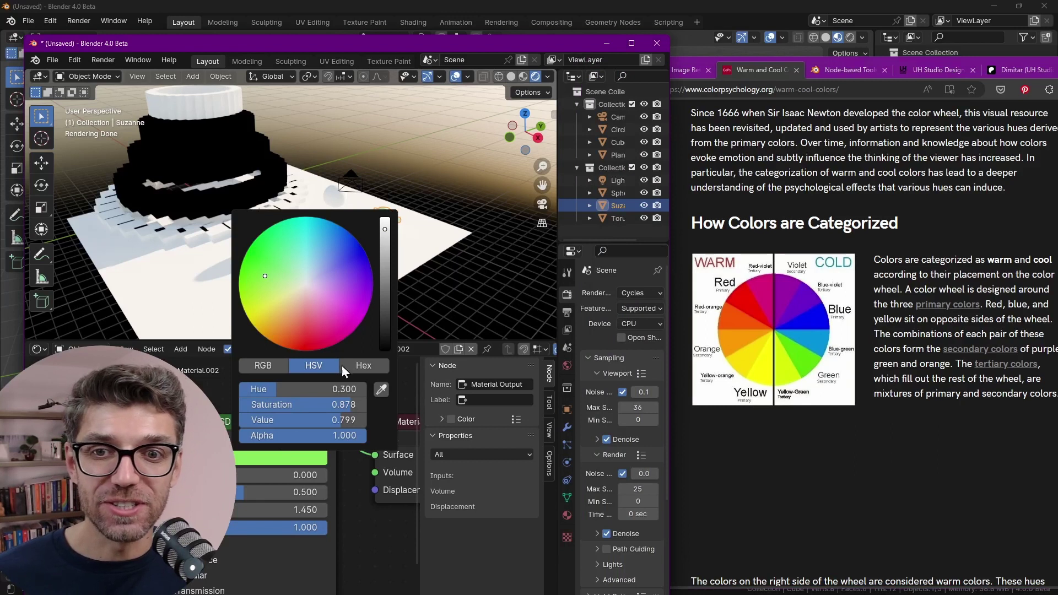
left_click(384, 394)
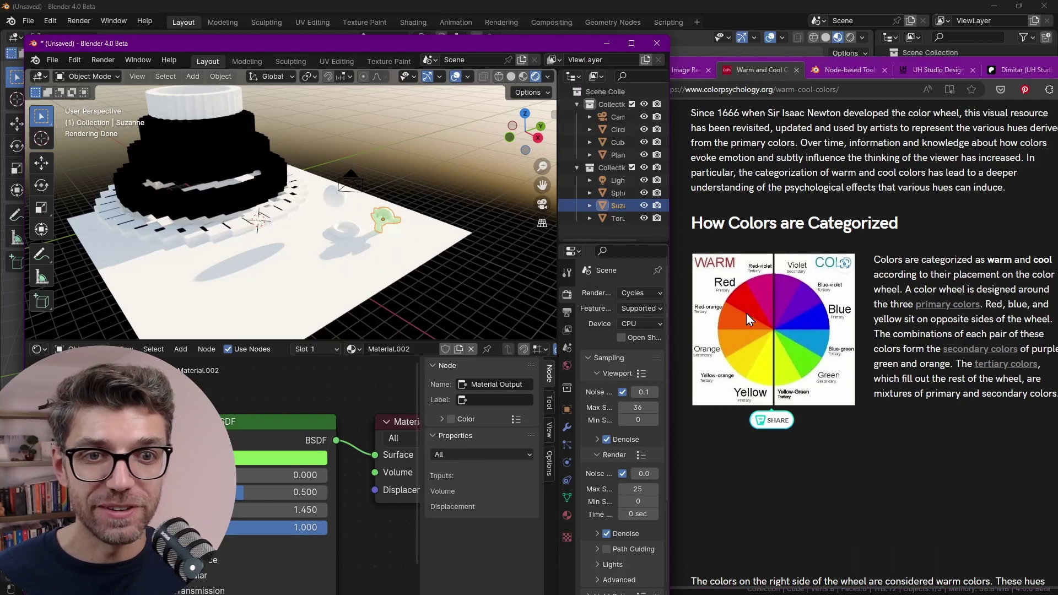
left_click(816, 345)
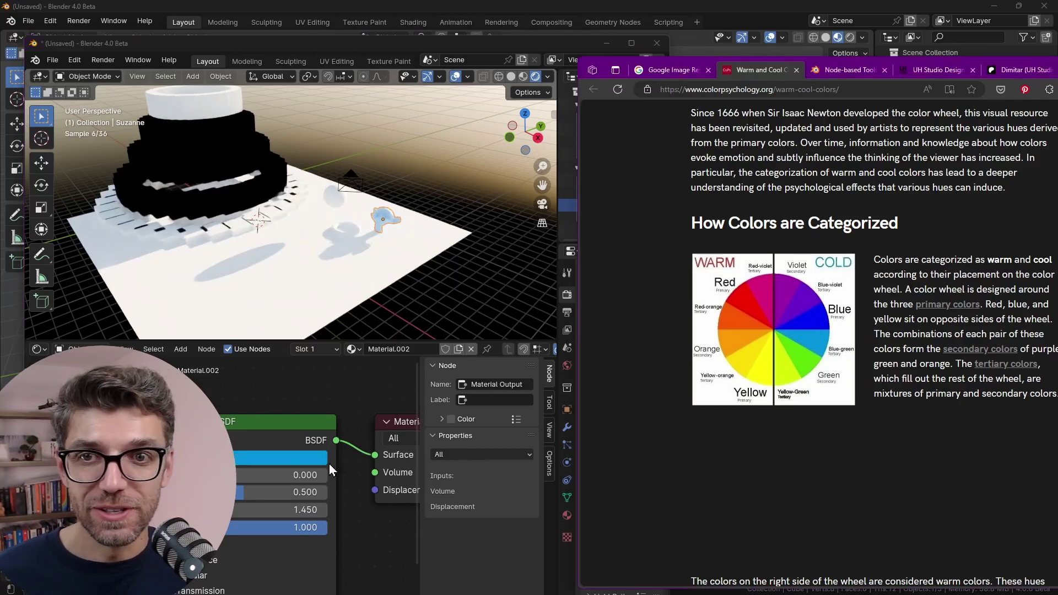
scroll(405, 177, "up", 3)
scroll(409, 163, "up", 3)
left_click(412, 188)
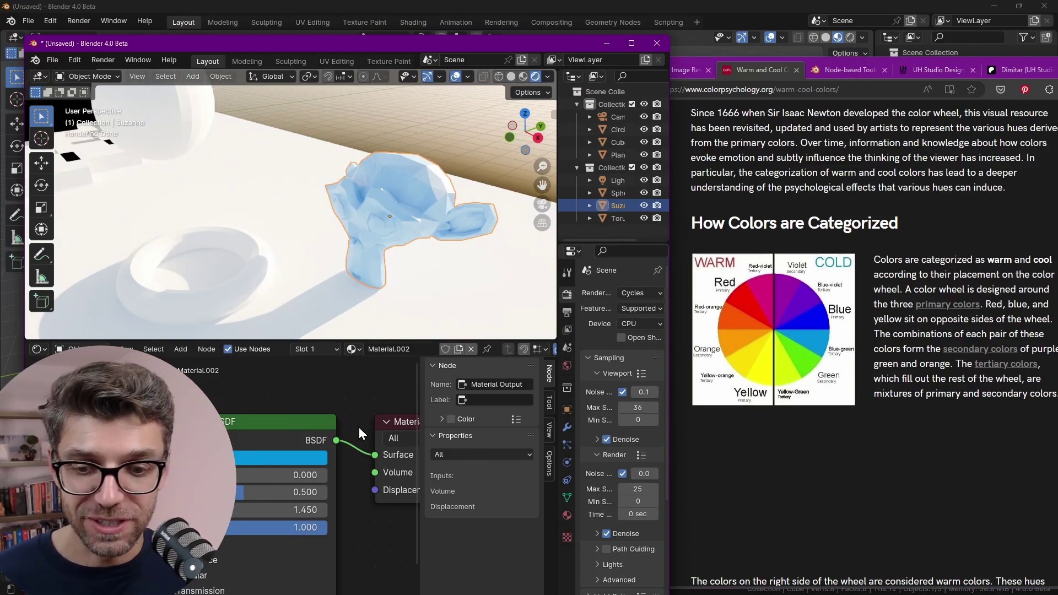
Maximize the Blender window to fill the screen with the Super+Up shortcut.
key("super+Up")
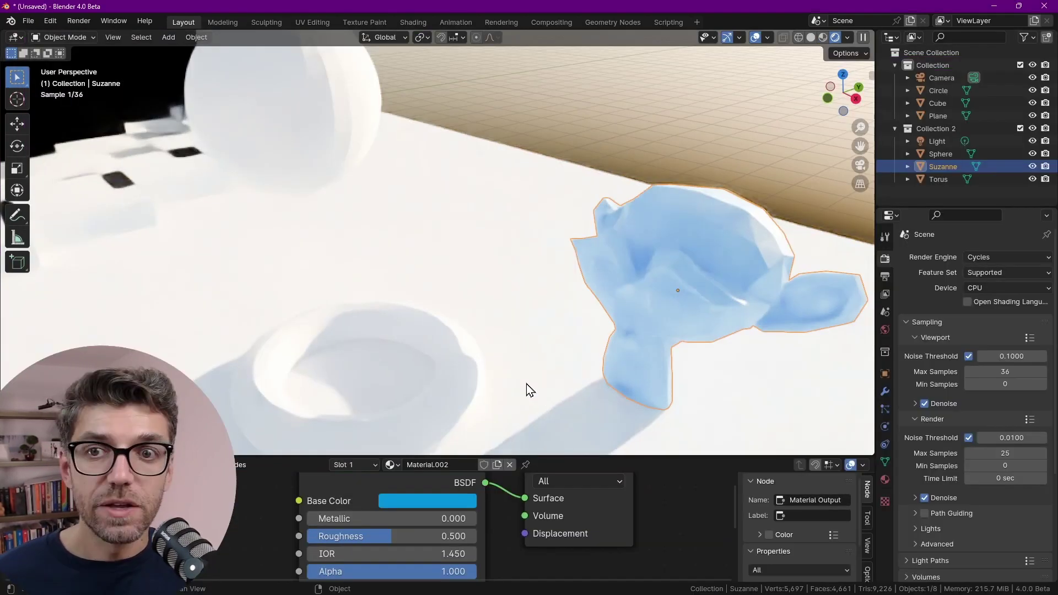